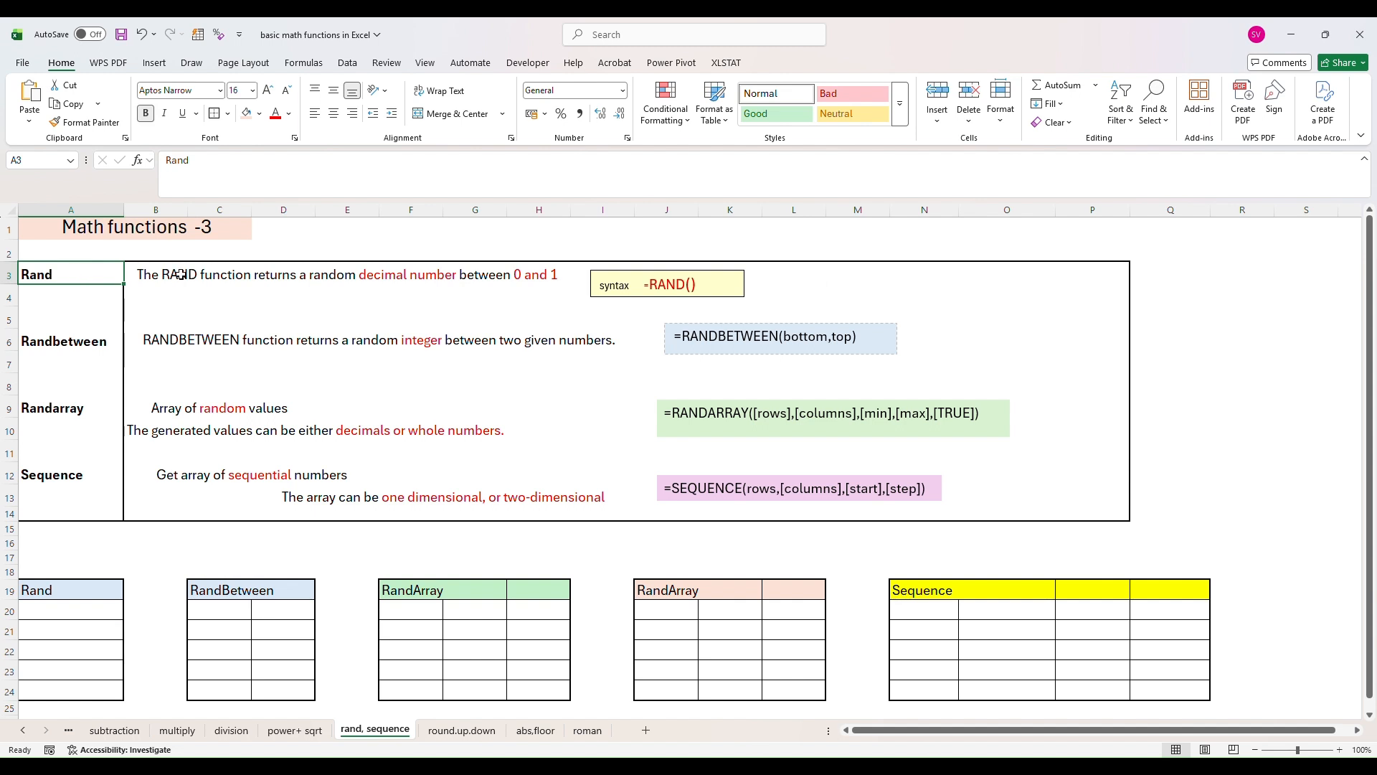
click(138, 277)
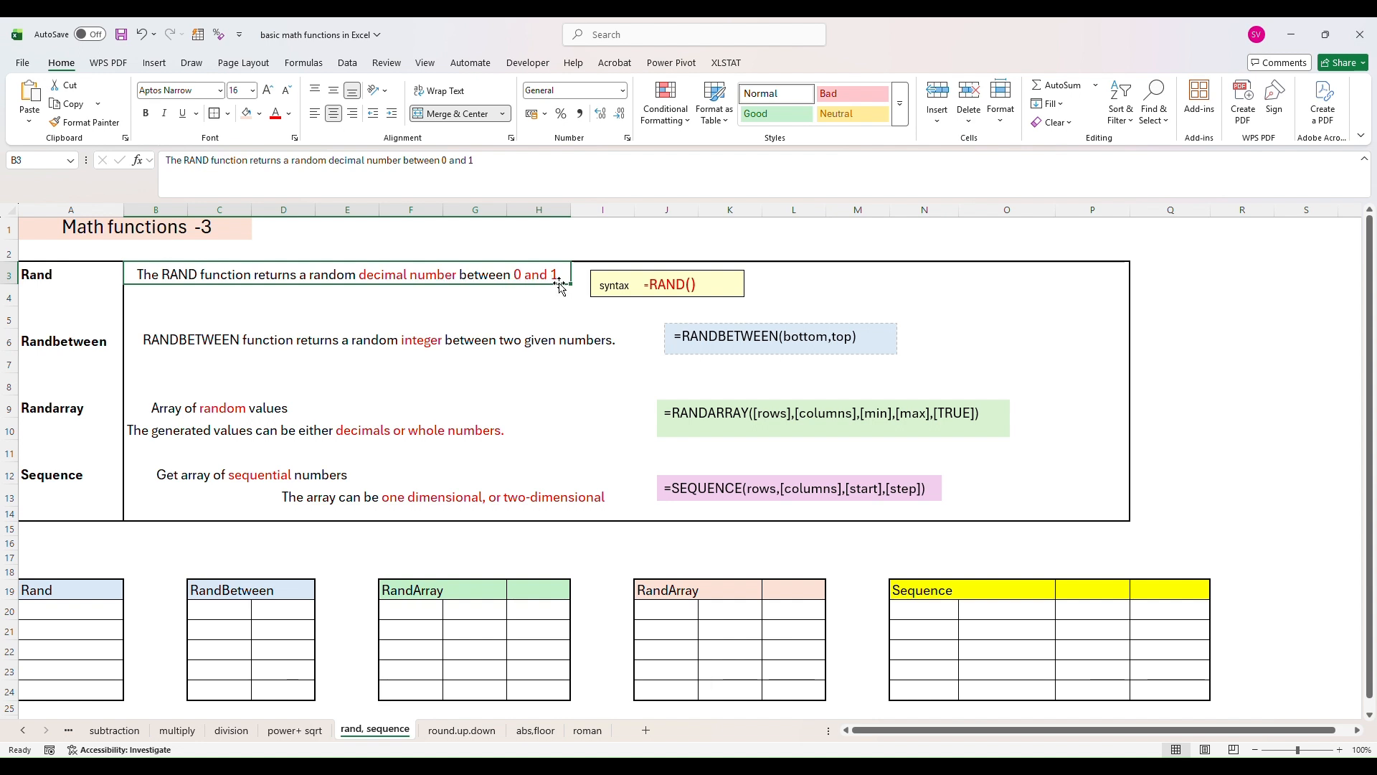
click(612, 289)
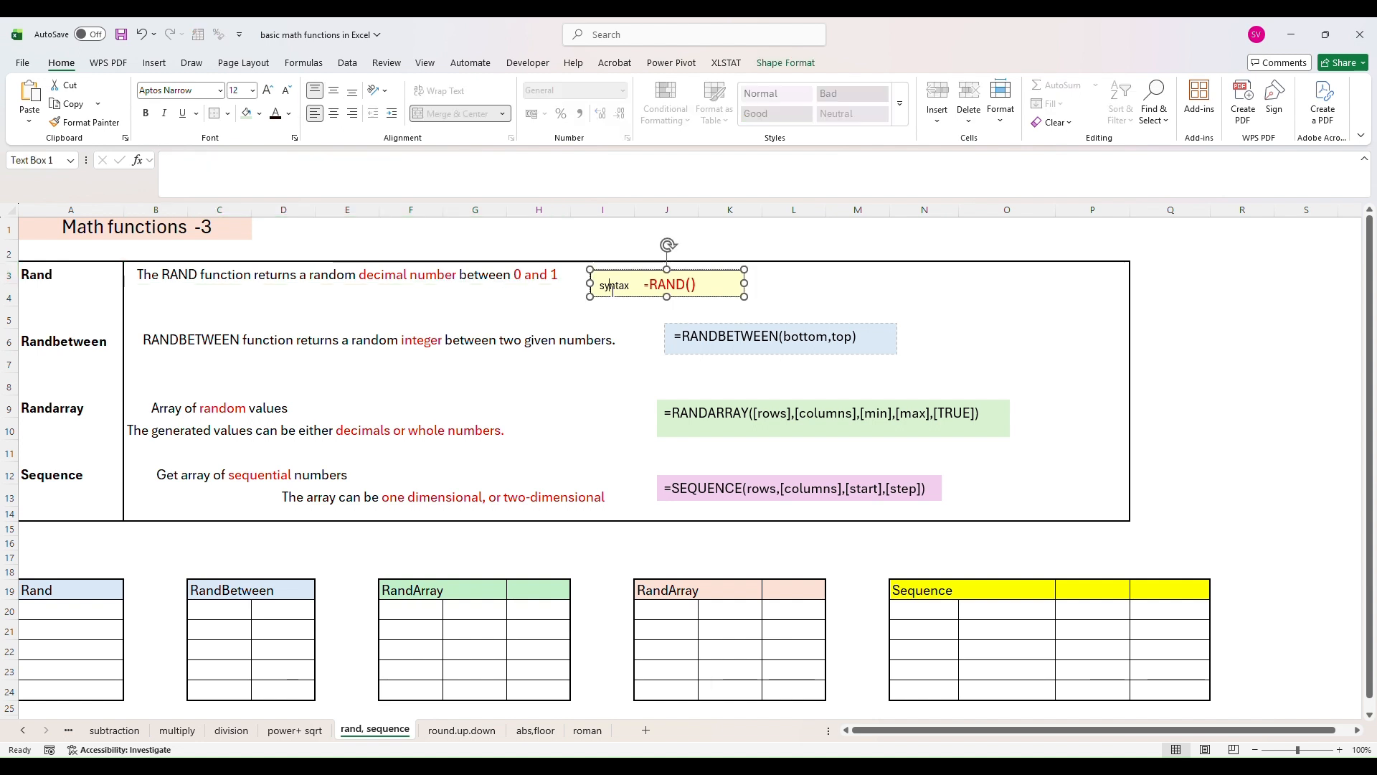
click(700, 287)
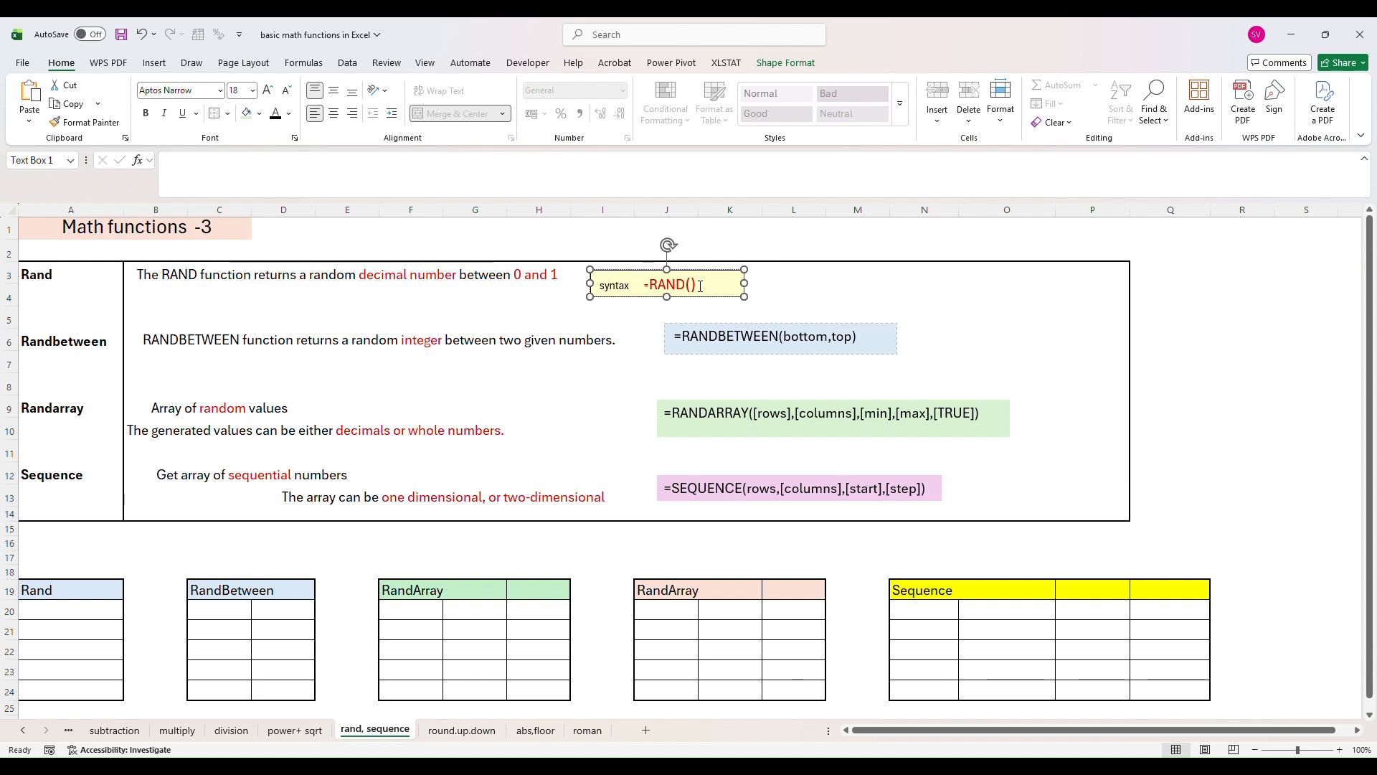
Step: Enter the formula =RAND() in cell A20, the first cell of the Rand table
click(63, 609)
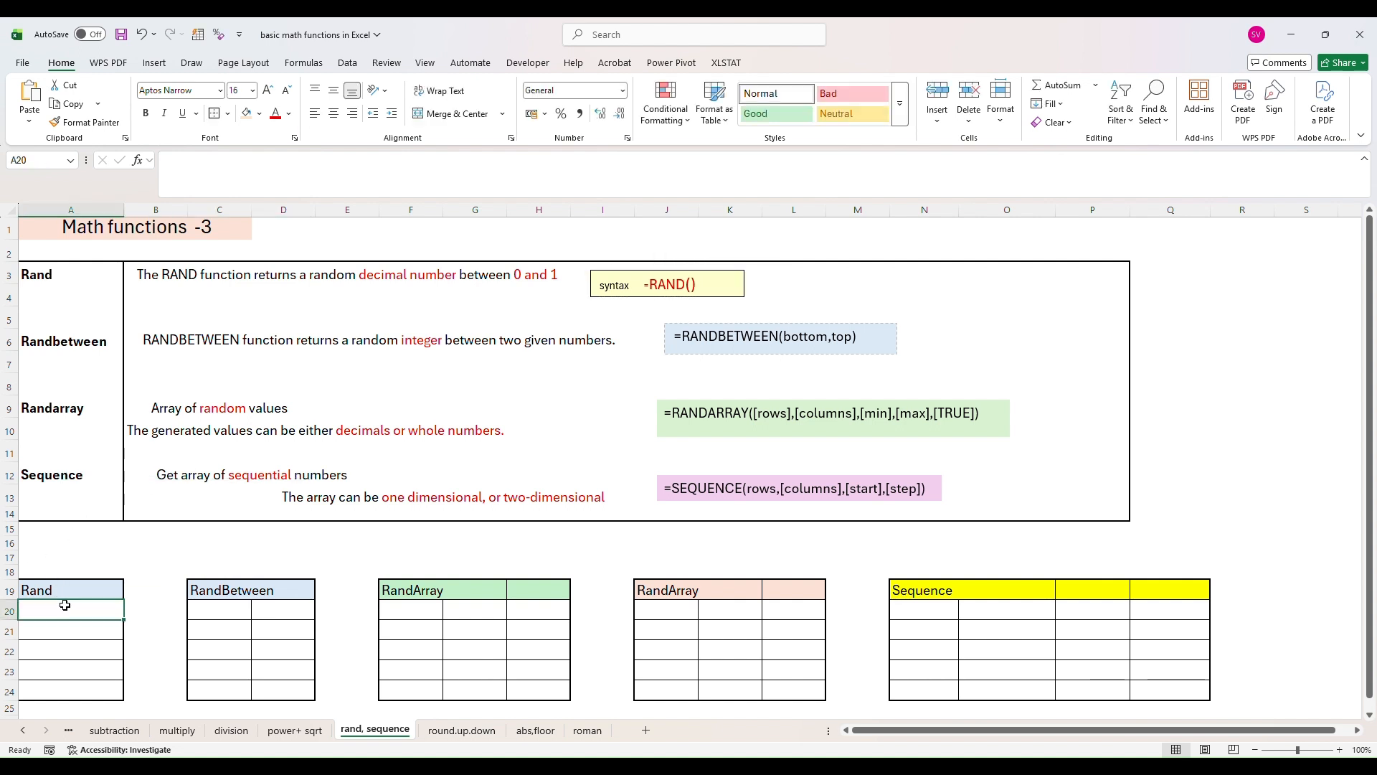
text(=)
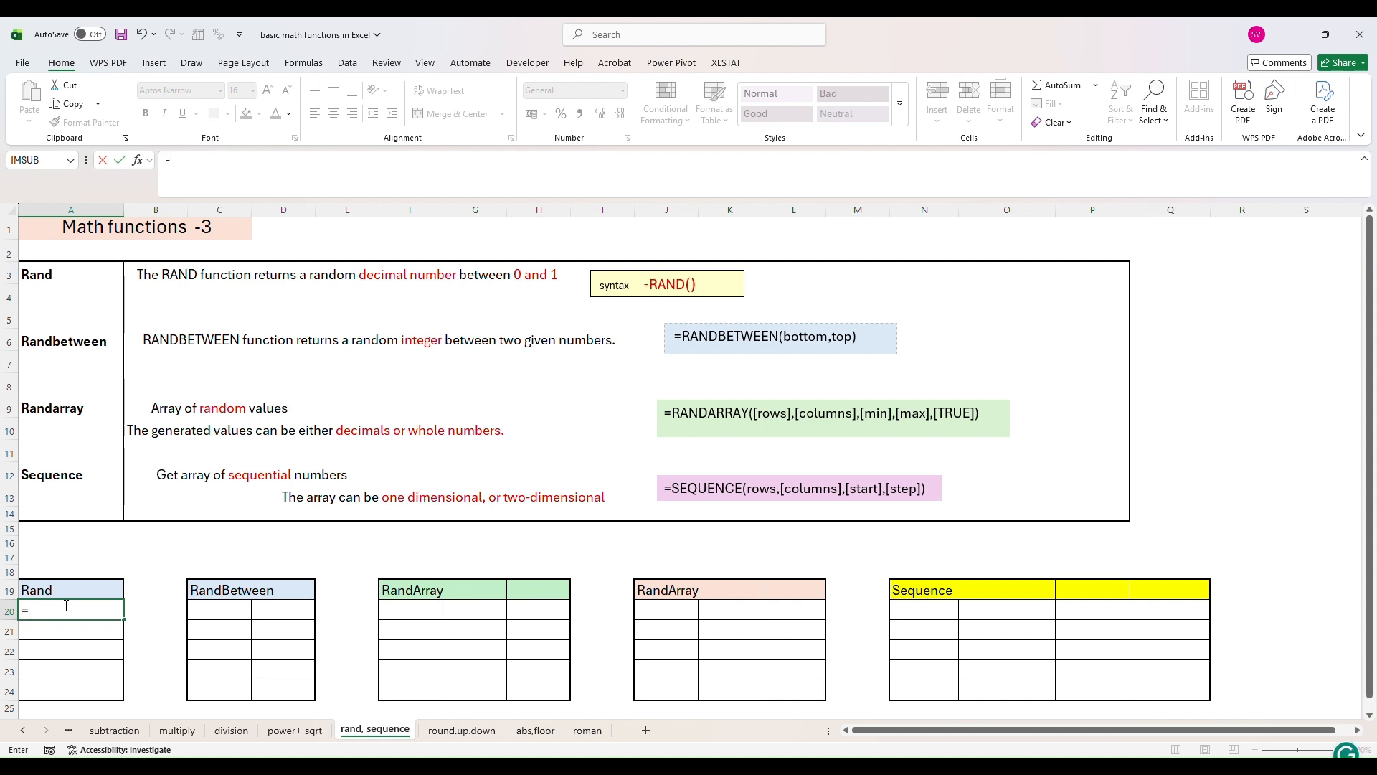
text(rand)
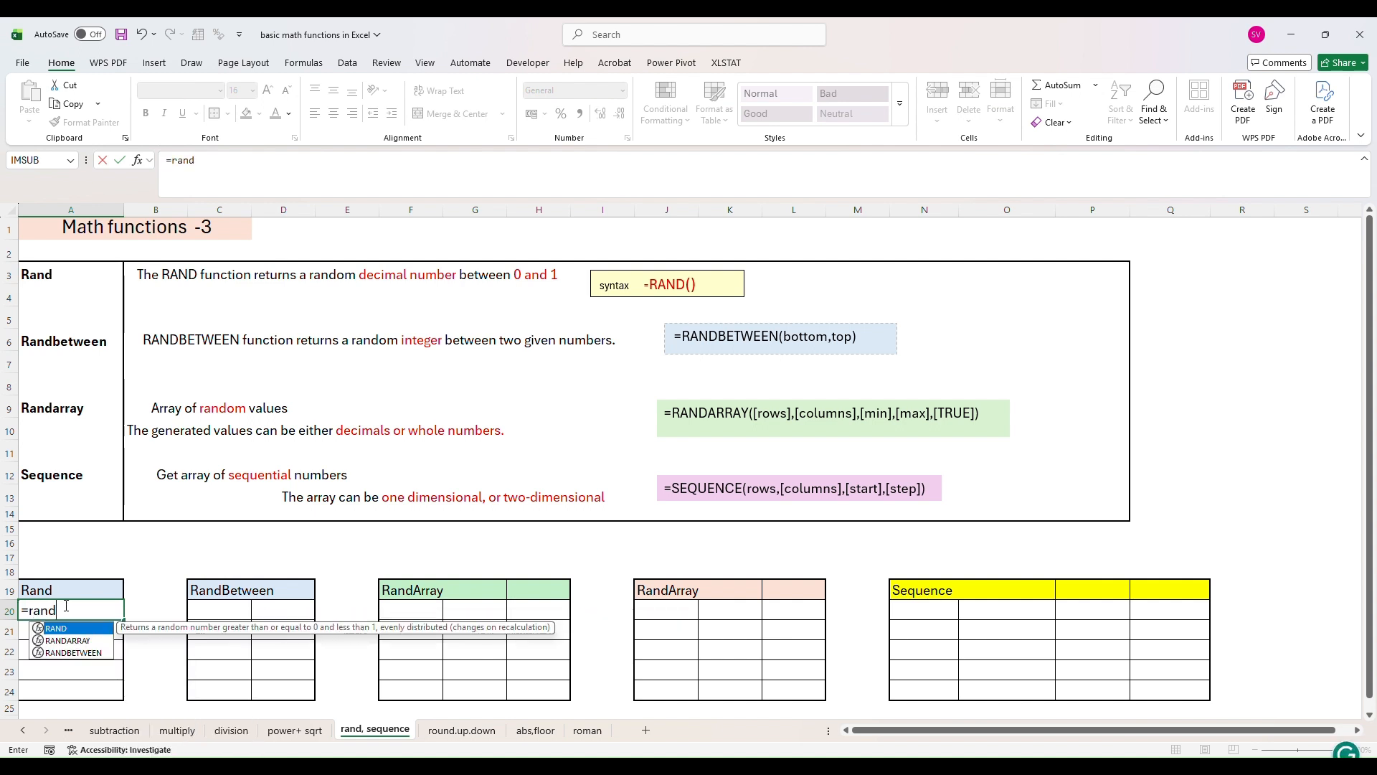
text(()
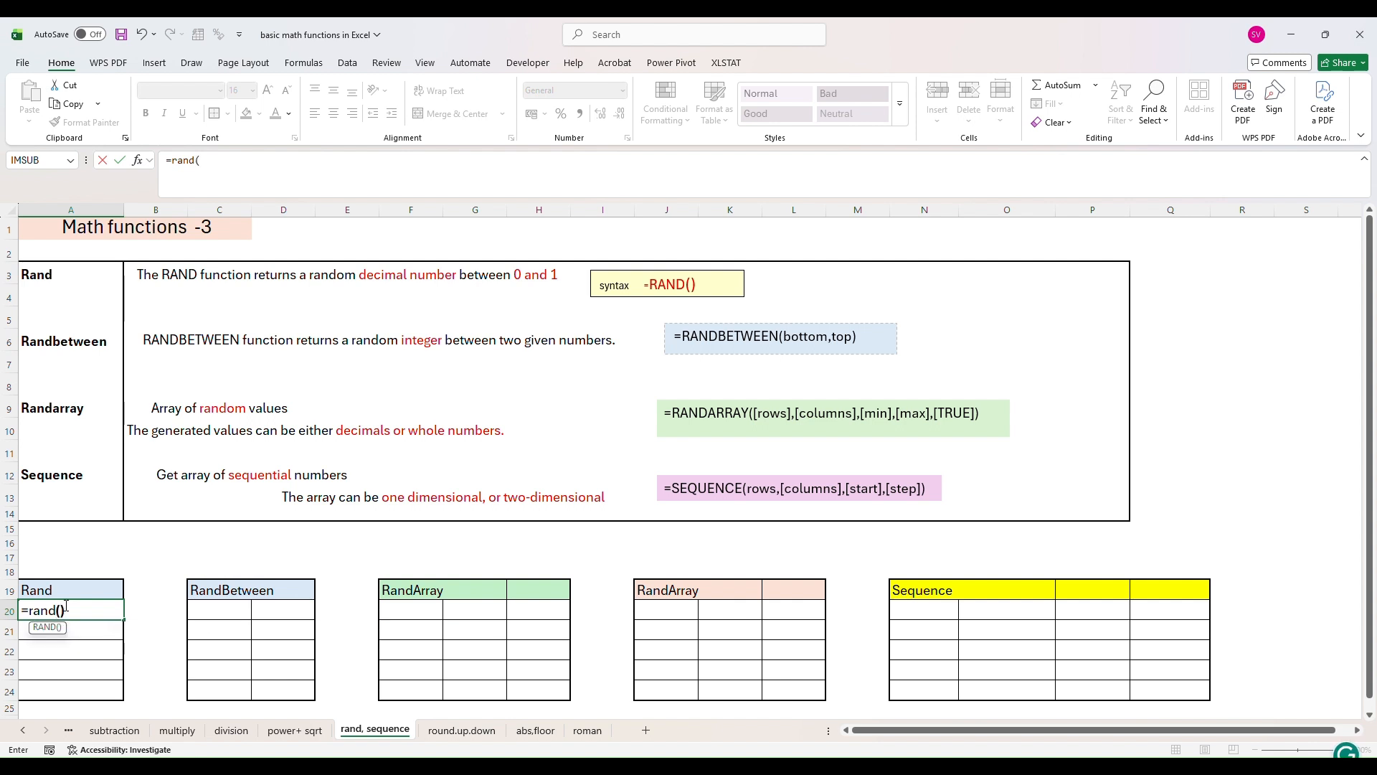
text())
key(Return)
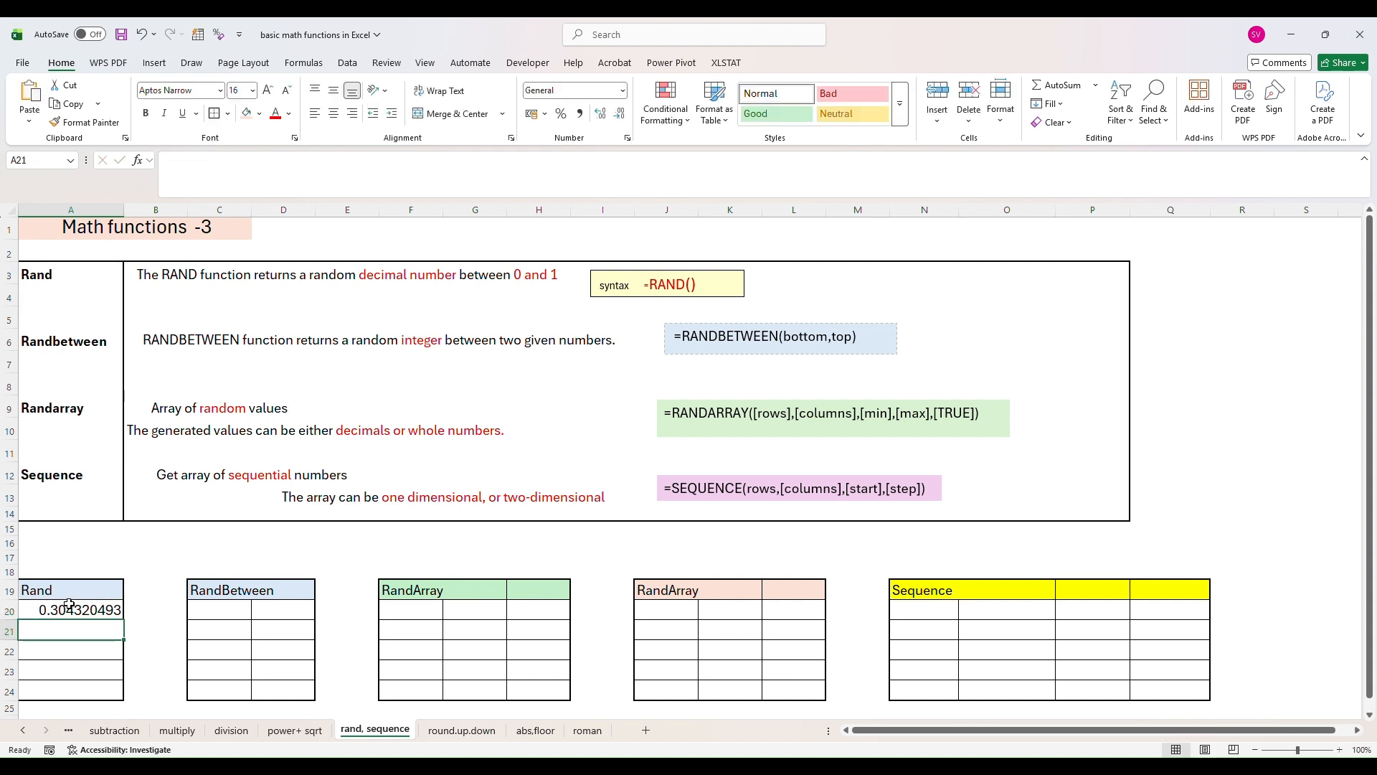
Step: Fill the RAND formula from A20 down through A24
click(69, 604)
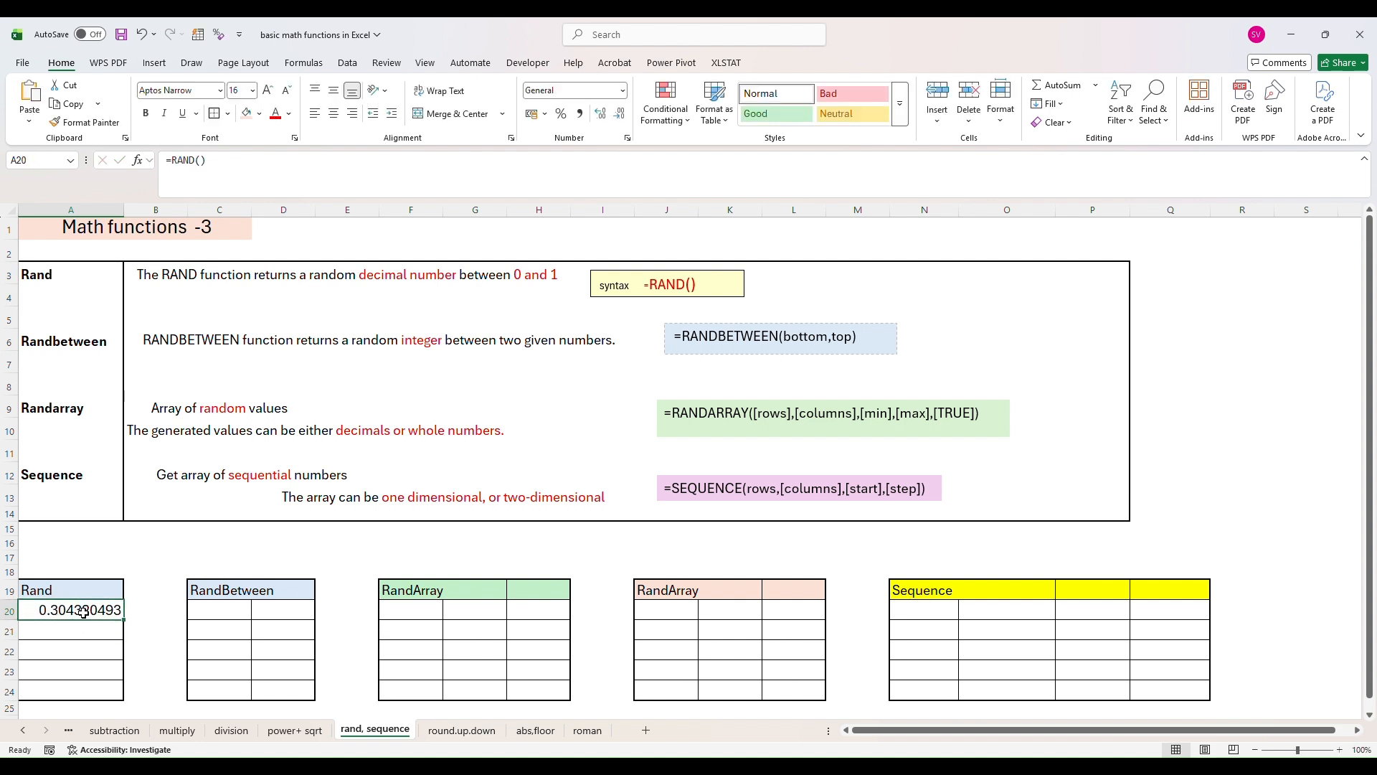
mouse_move(126, 623)
mouse_down()
mouse_move(82, 610)
mouse_move(112, 617)
mouse_up()
drag(124, 620, 120, 699)
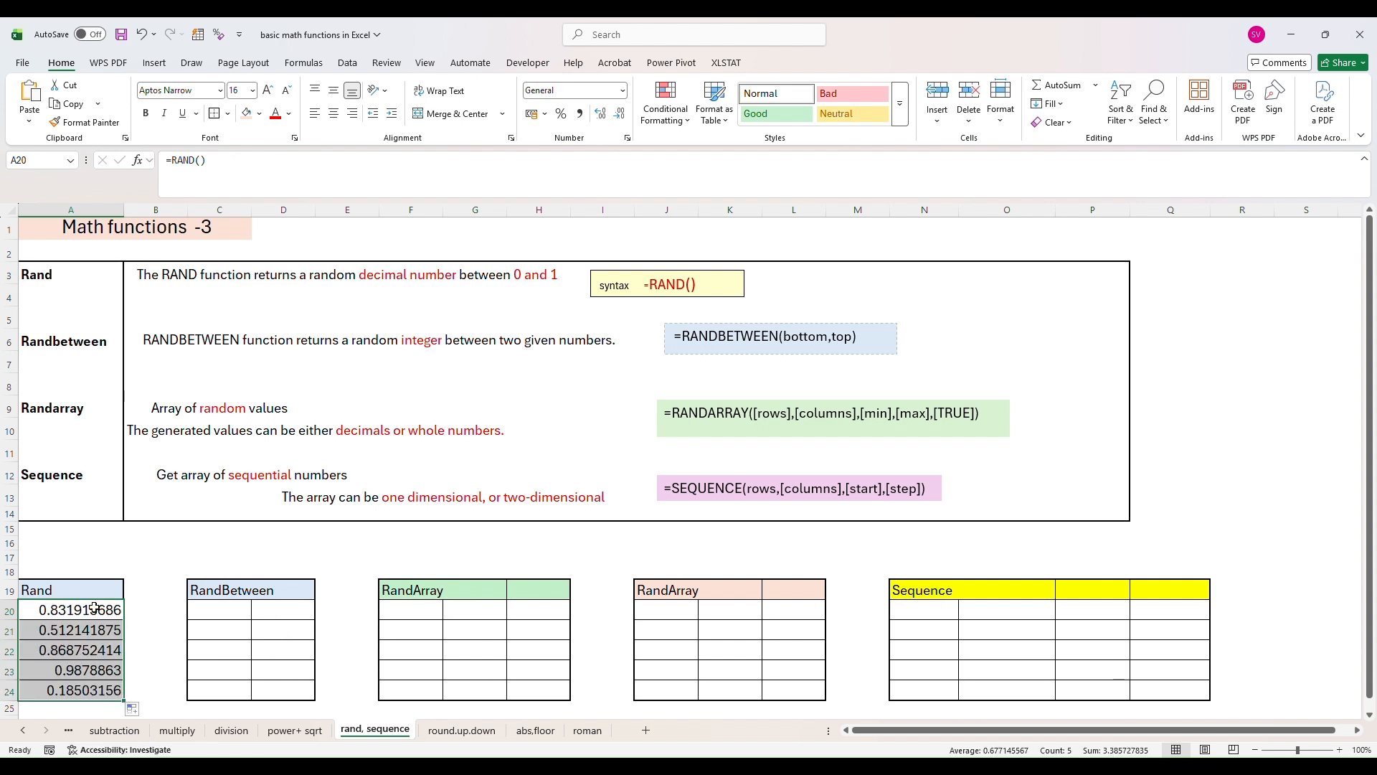
click(204, 613)
click(204, 591)
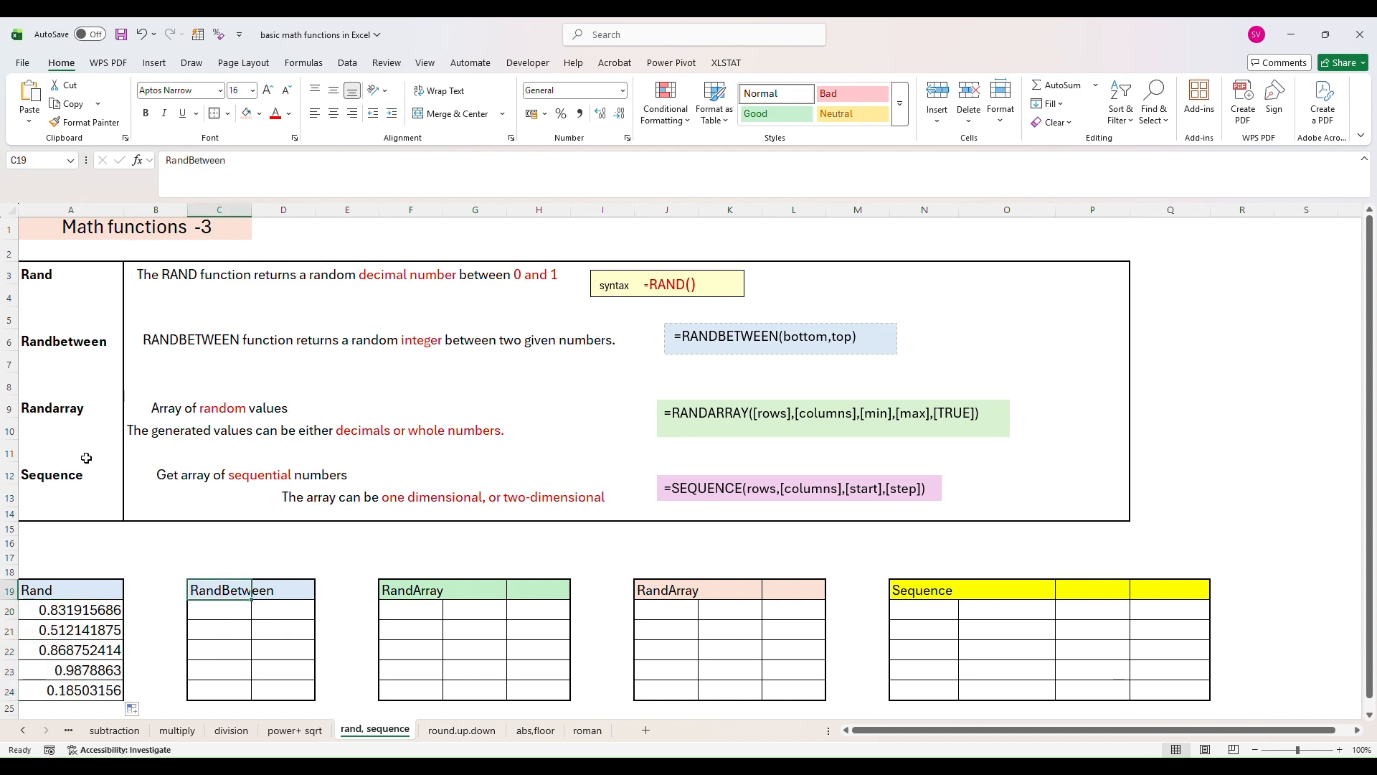
click(43, 348)
click(217, 357)
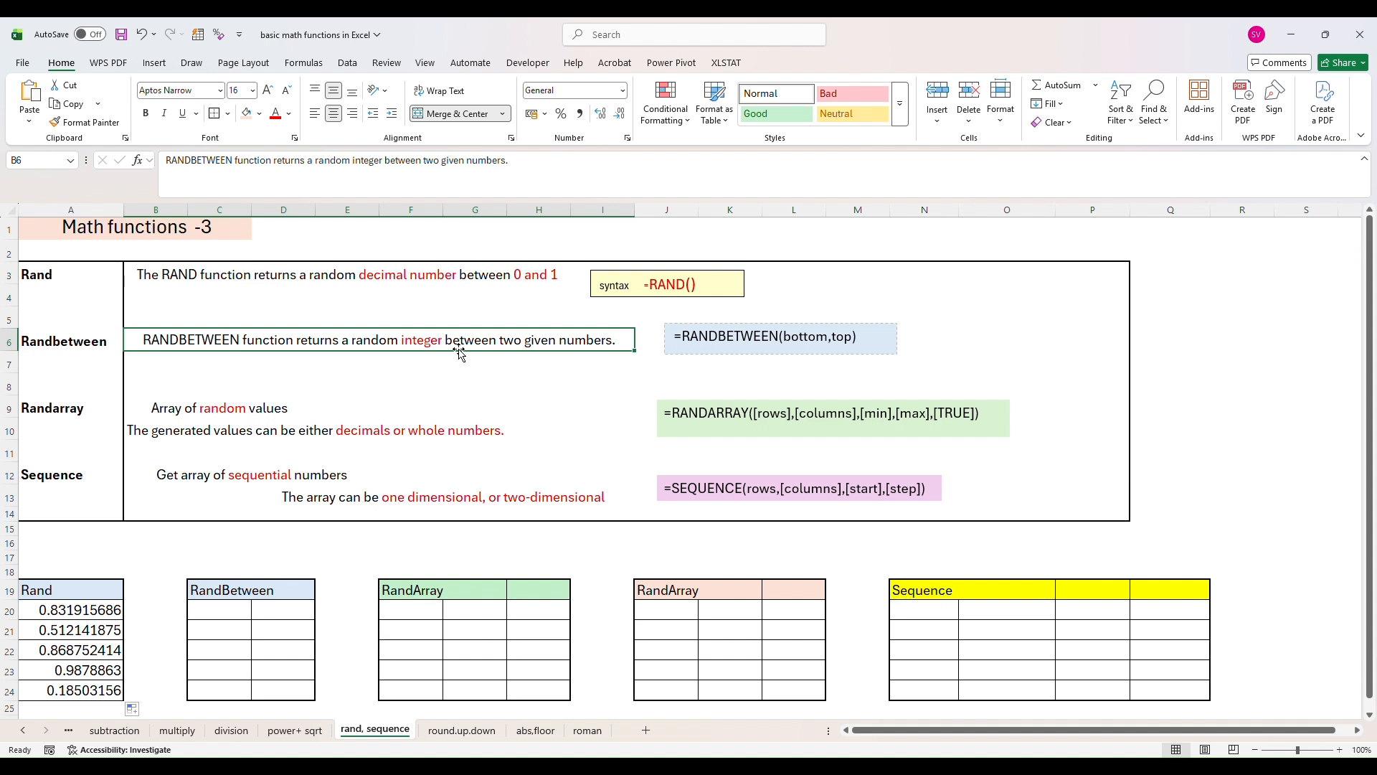
click(778, 322)
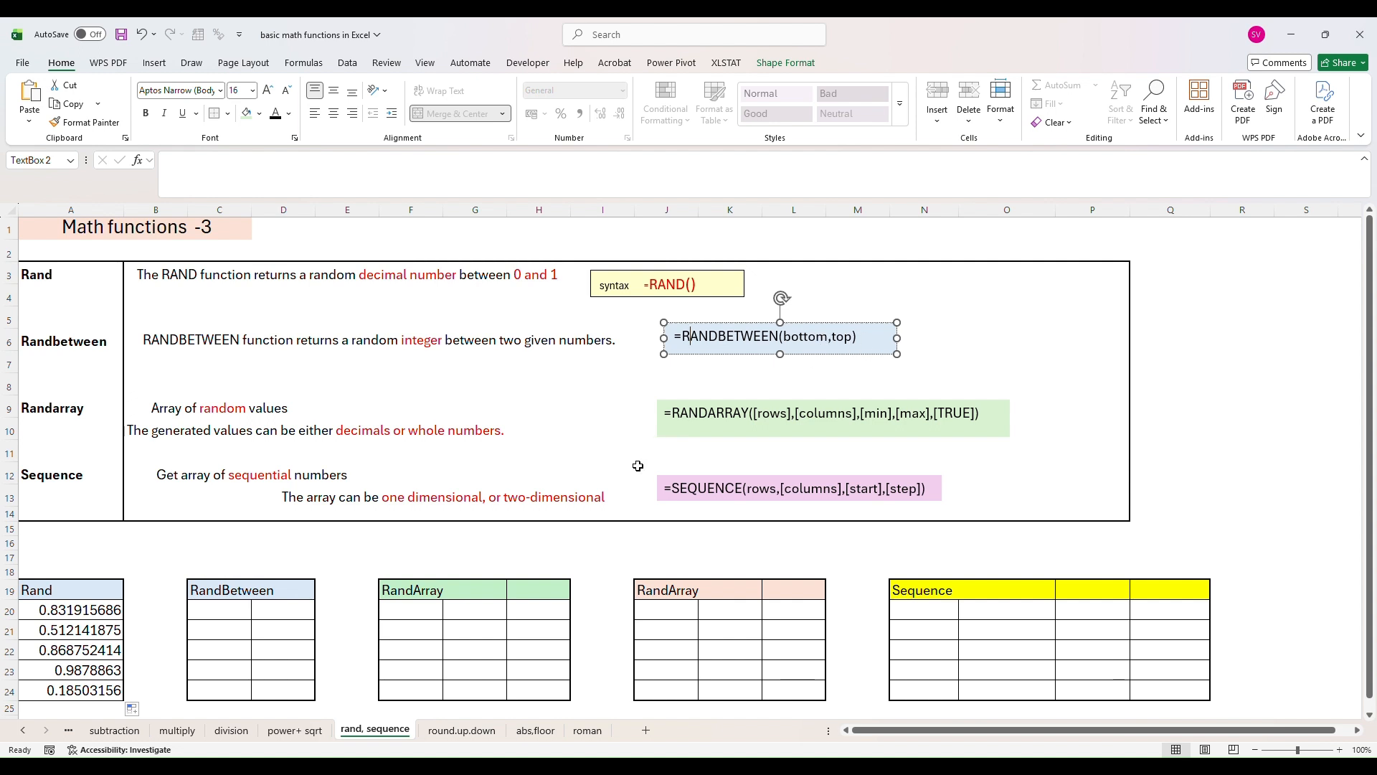
Step: Enter the formula =RANDBETWEEN(5,25) in cell C20, the first cell of the RandBetween table
click(250, 609)
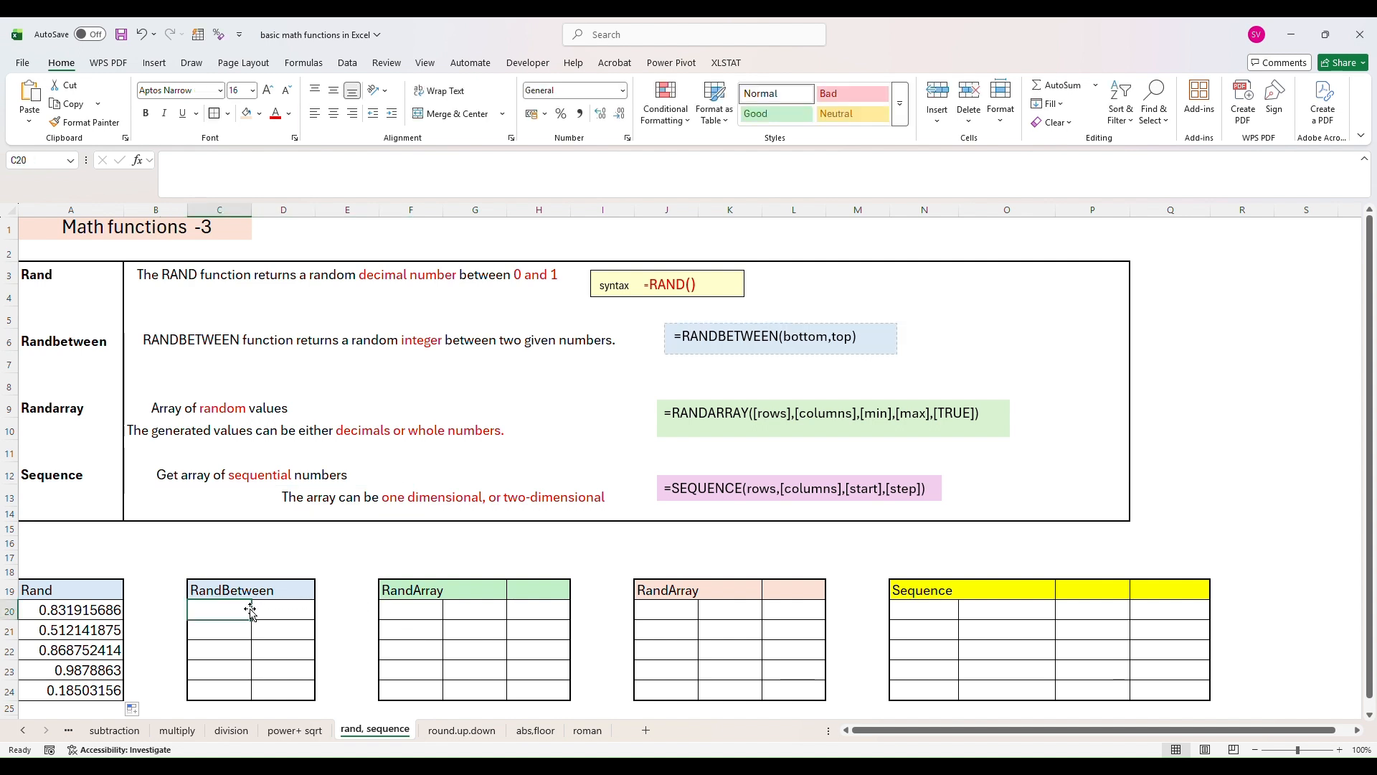
text(=ra)
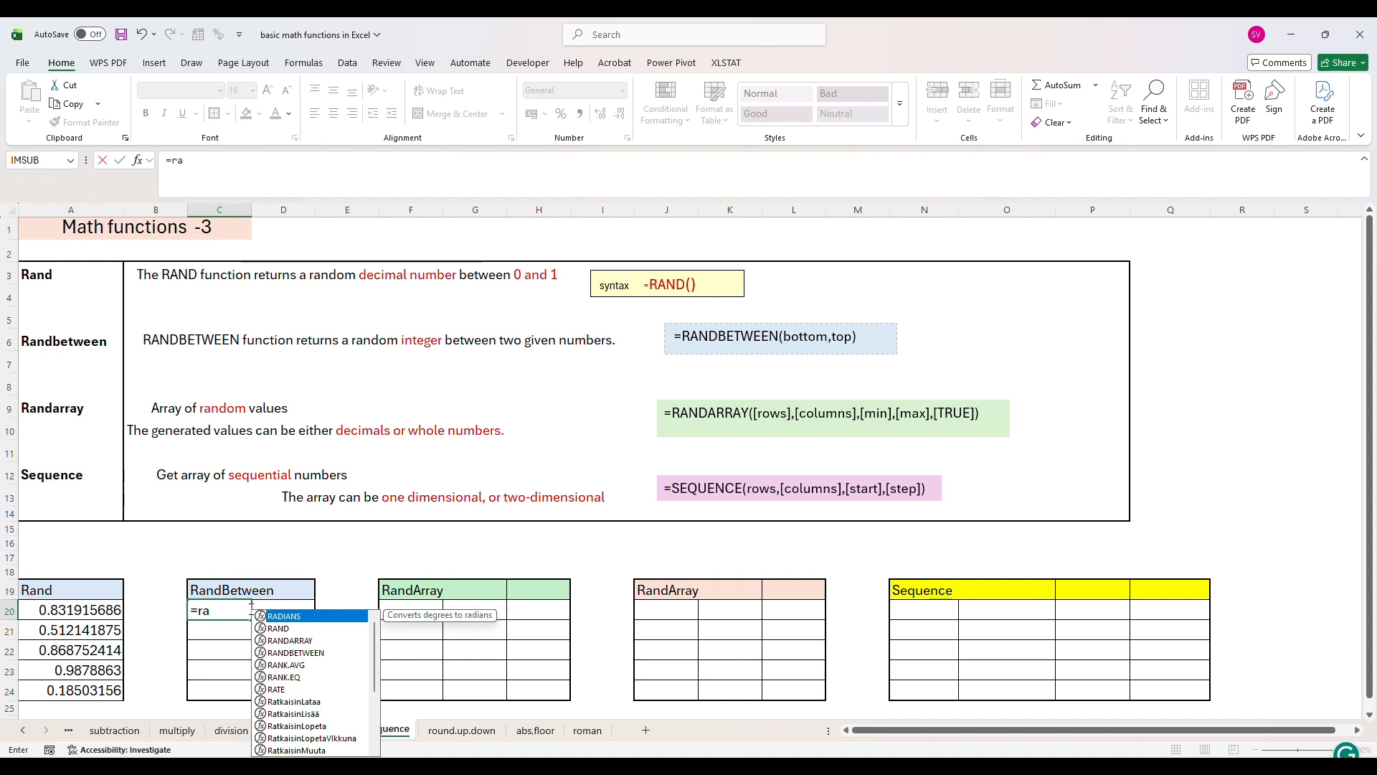
text(nd)
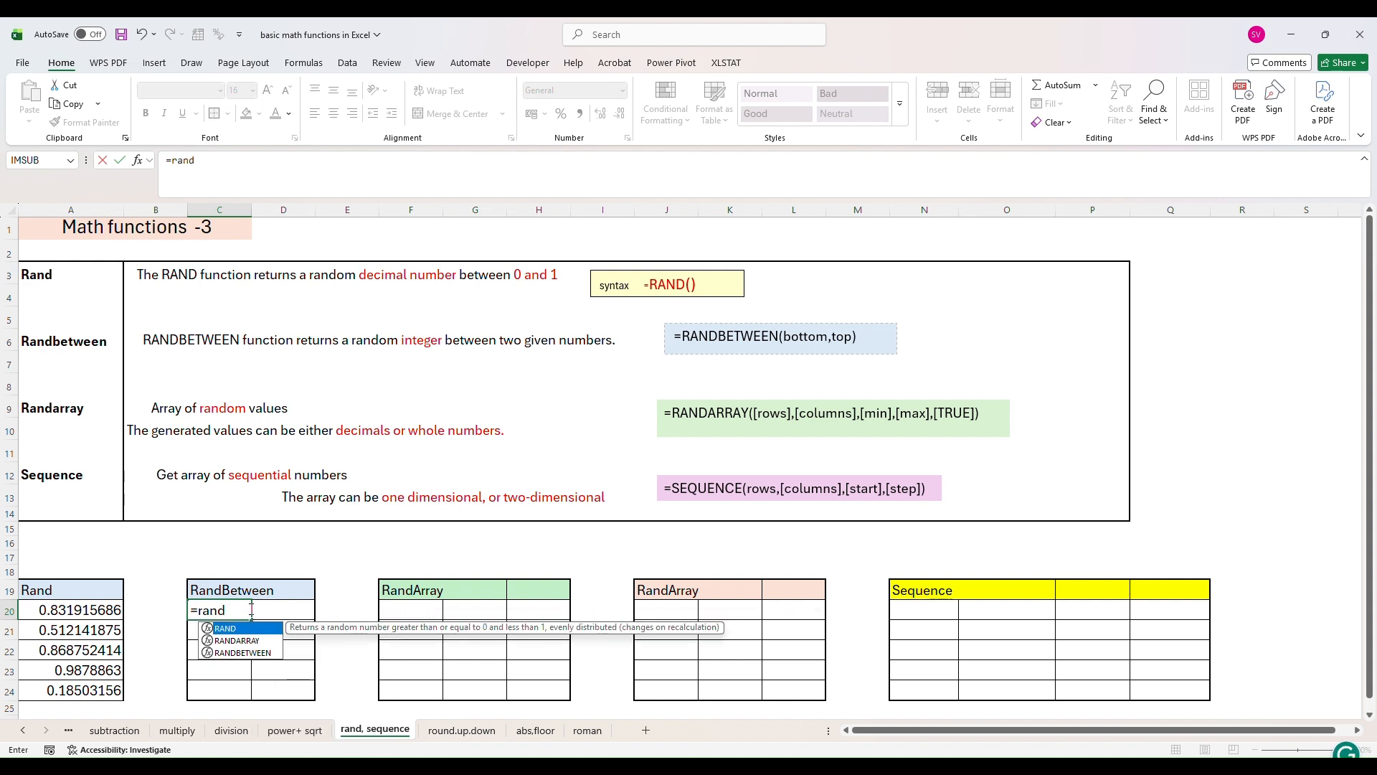
double_click(249, 653)
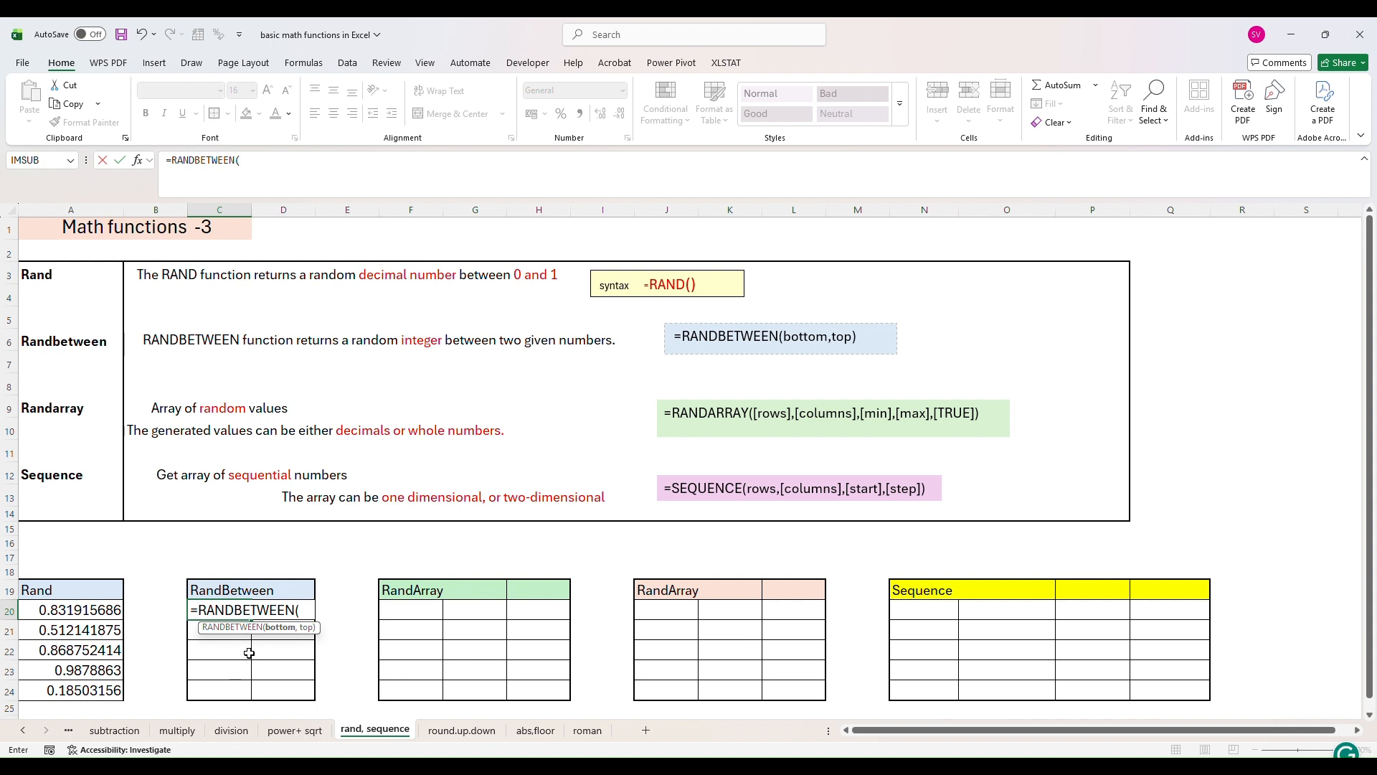
text(5,25))
key(Return)
Step: Copy the RANDBETWEEN formula from C20 across the whole range C20:D24
click(244, 609)
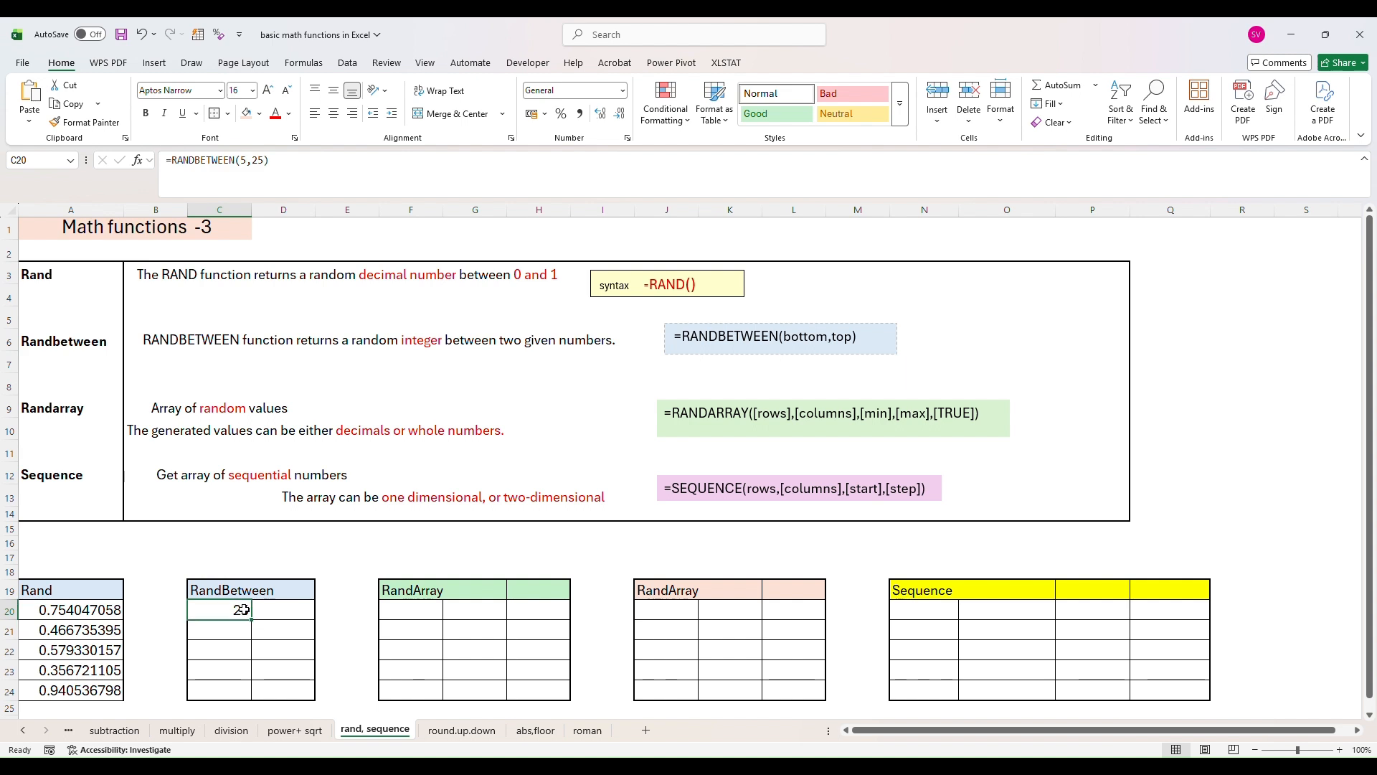
drag(251, 619, 249, 701)
click(248, 610)
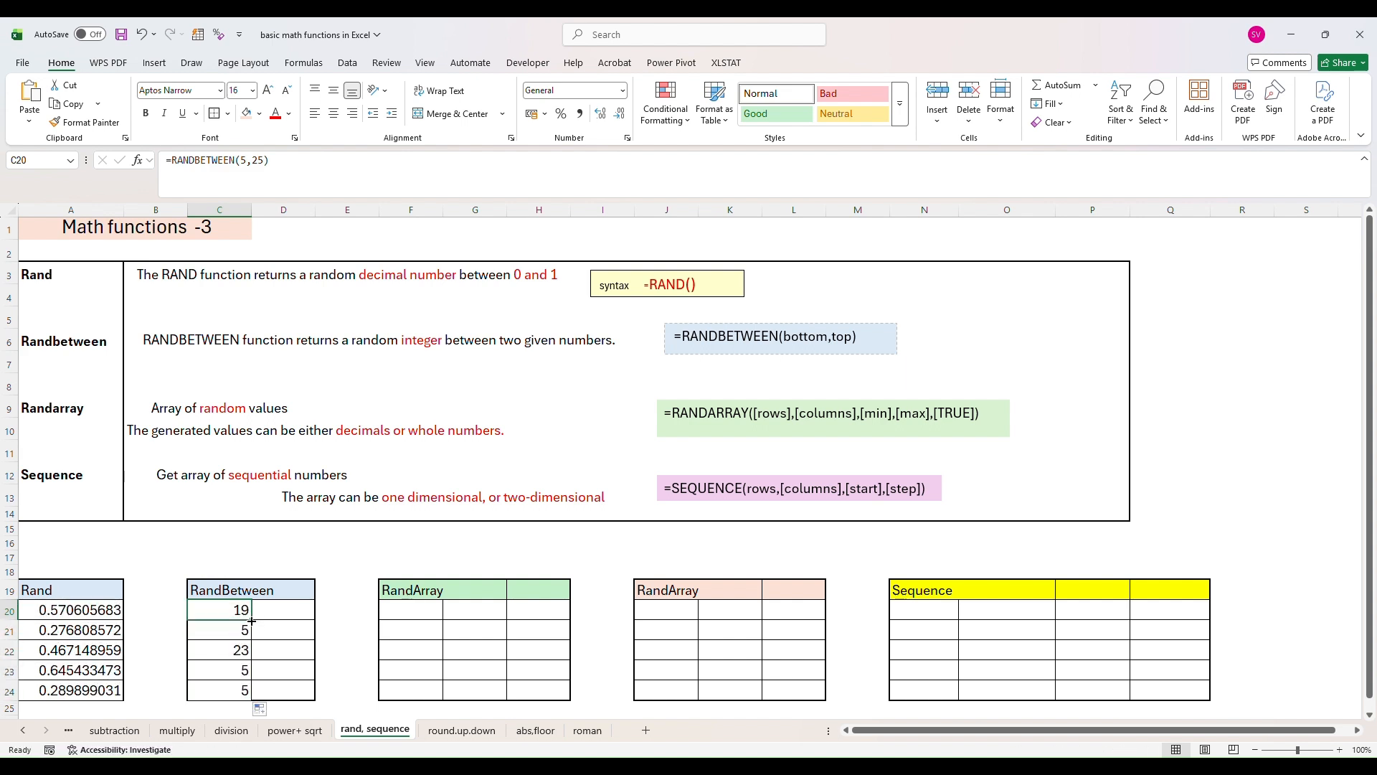
mouse_move(252, 621)
mouse_down()
mouse_move(301, 621)
mouse_move(316, 700)
mouse_up()
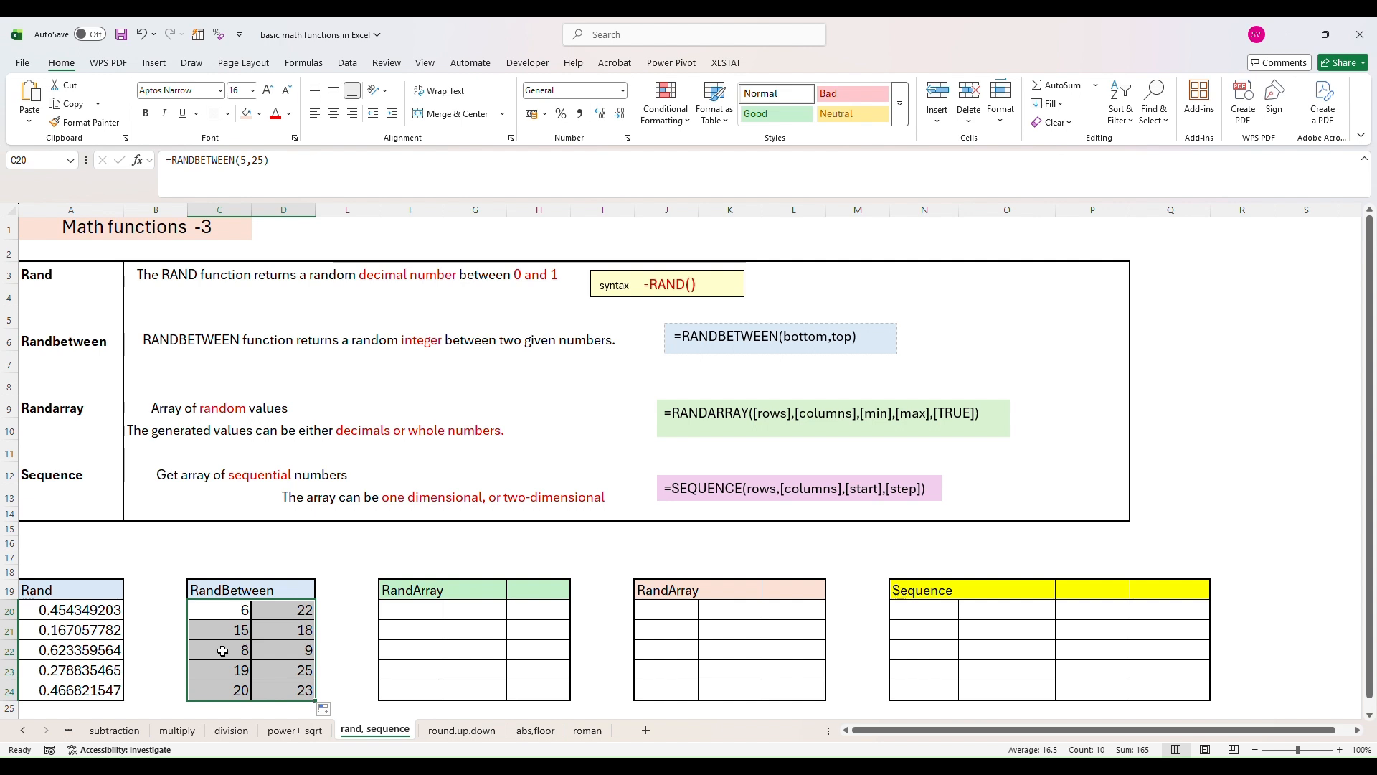
Step: Examine the RandBetween results, the row and column extent of the green RandArray table F20:H24, and the description of RANDARRAY's generated values
click(215, 617)
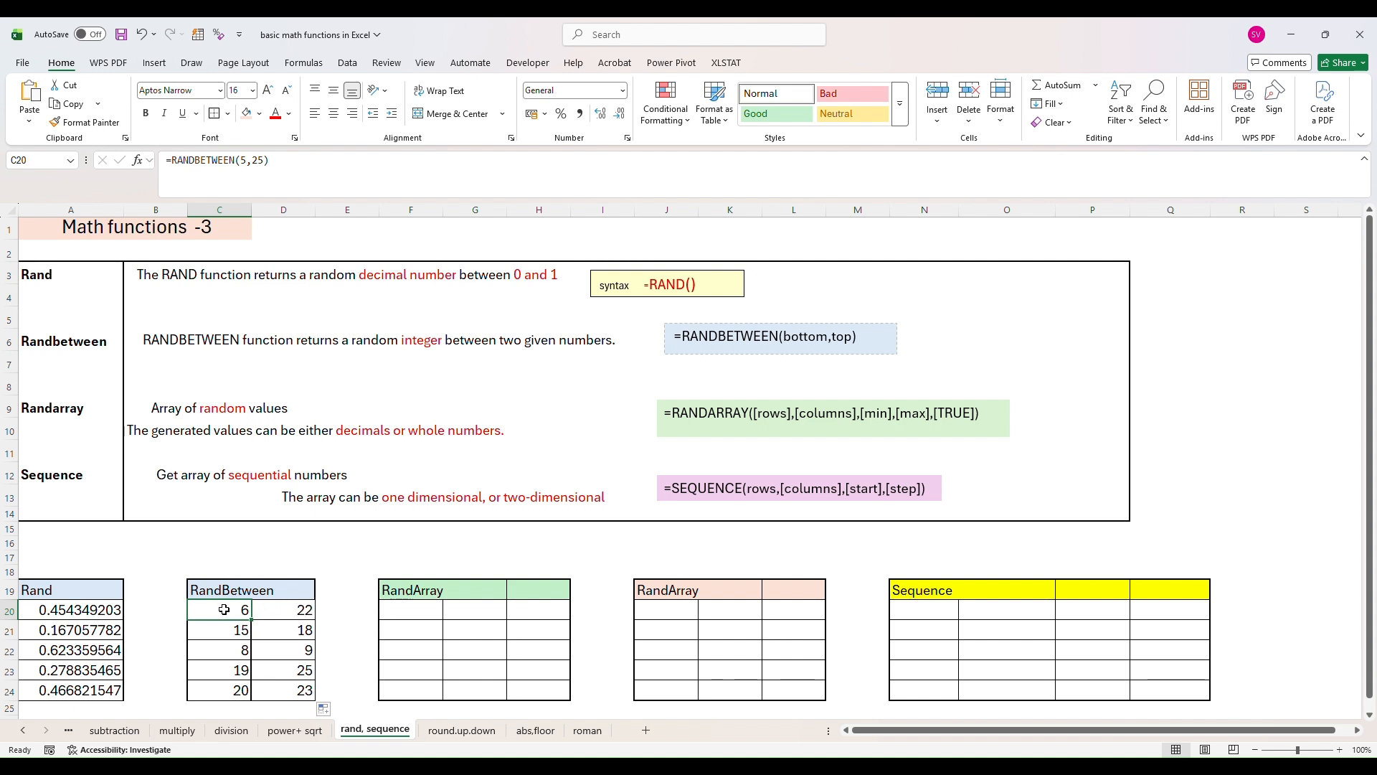
drag(224, 609, 297, 690)
click(445, 609)
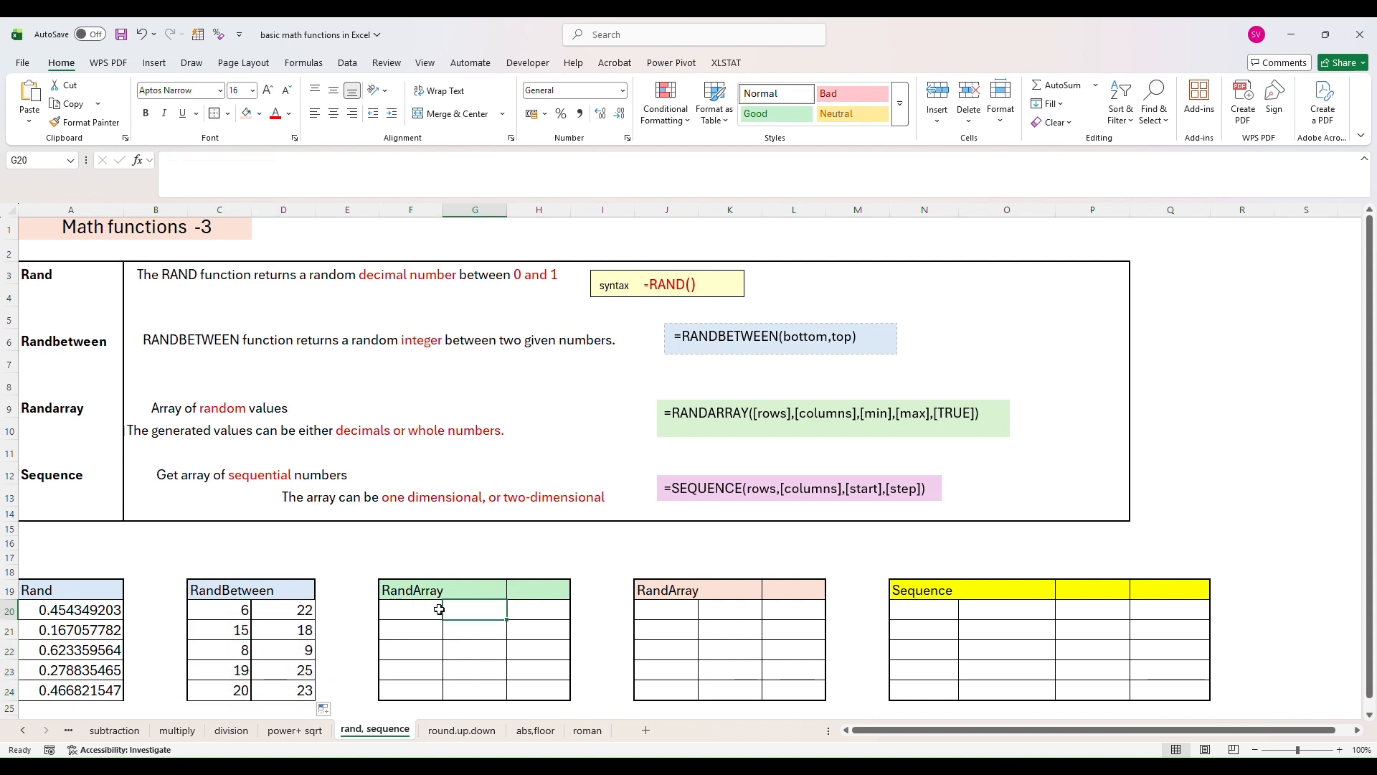
click(415, 607)
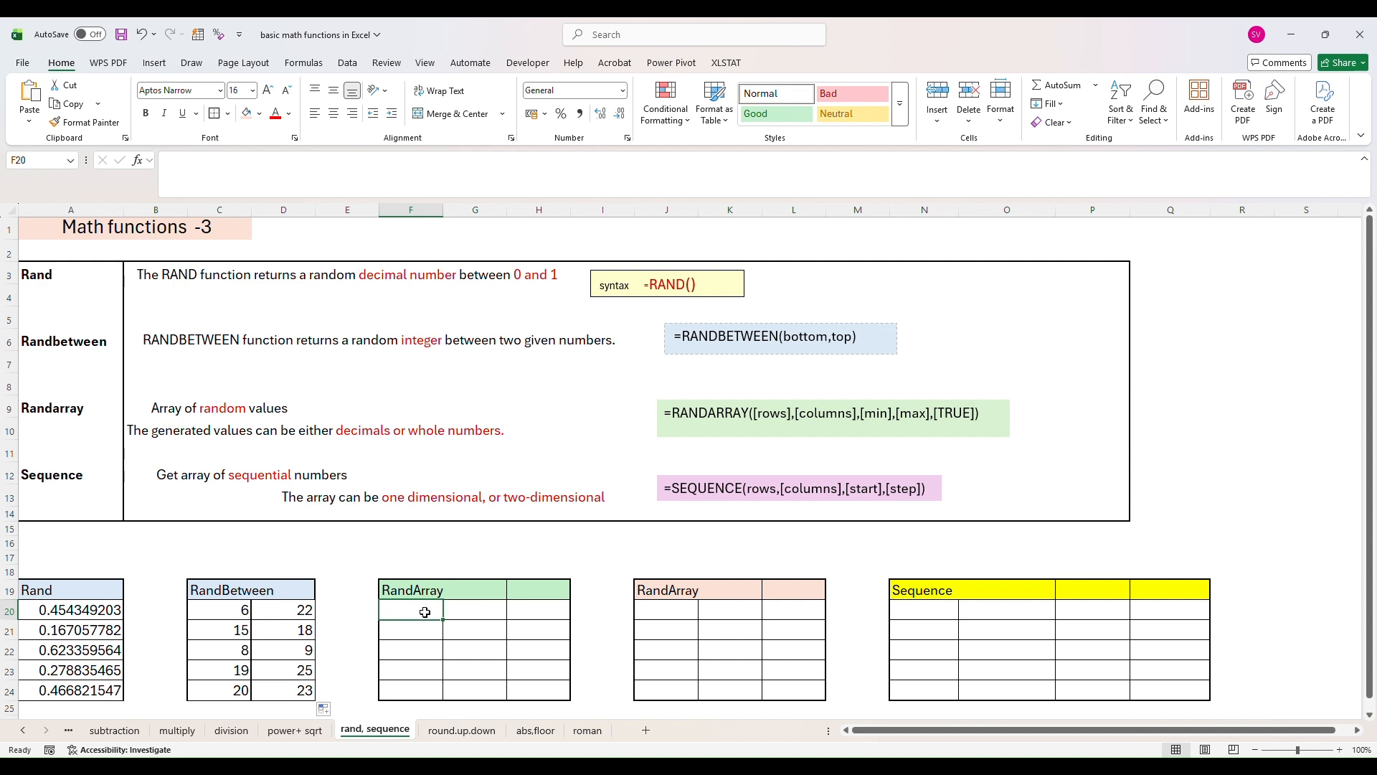
drag(421, 612, 535, 614)
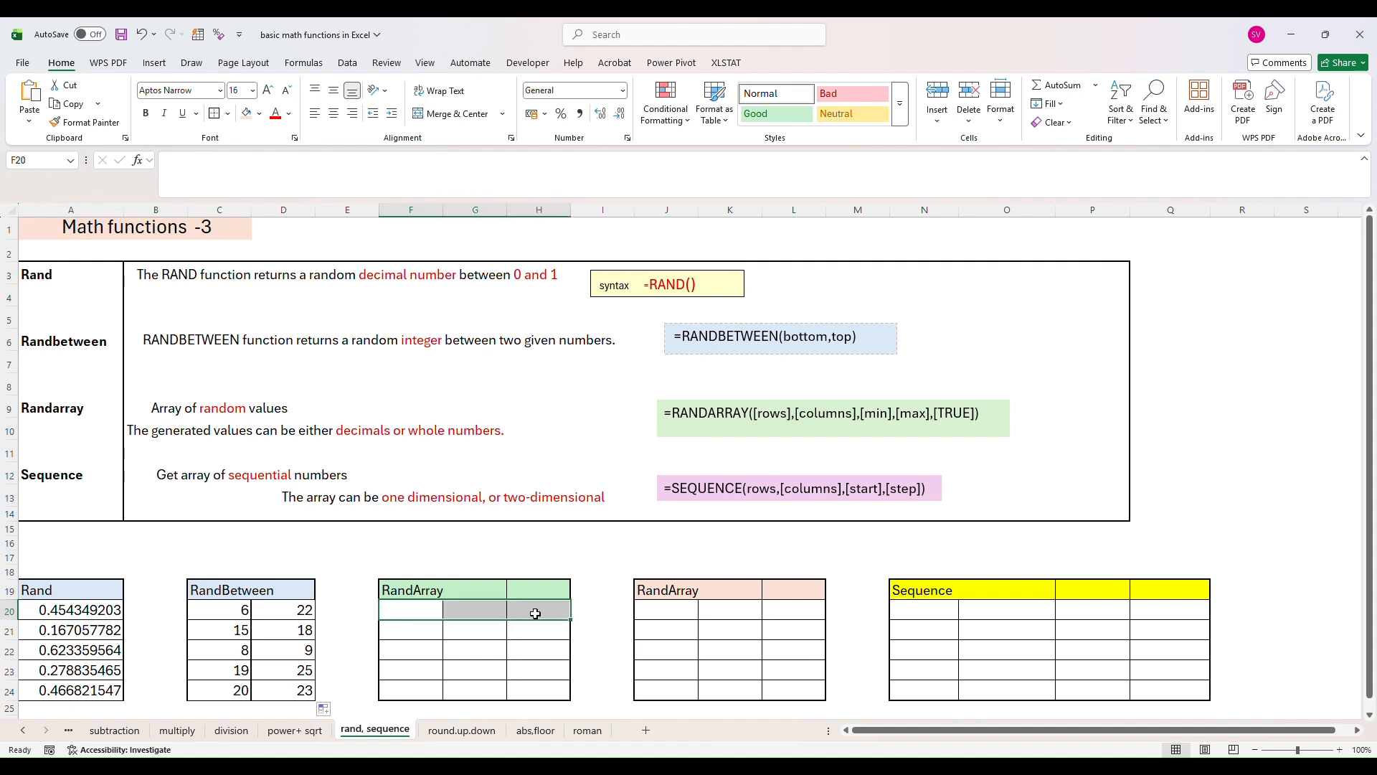
drag(399, 611, 405, 688)
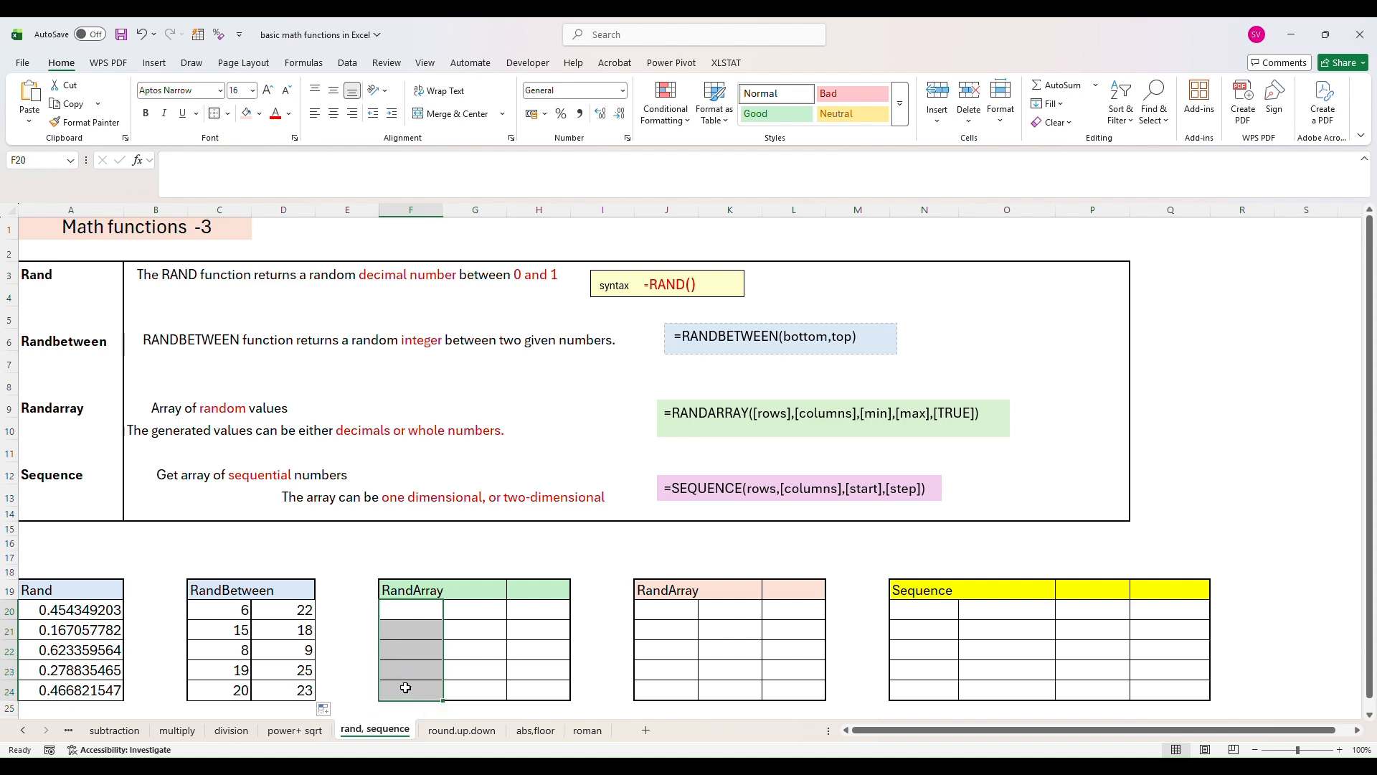
drag(397, 606, 537, 686)
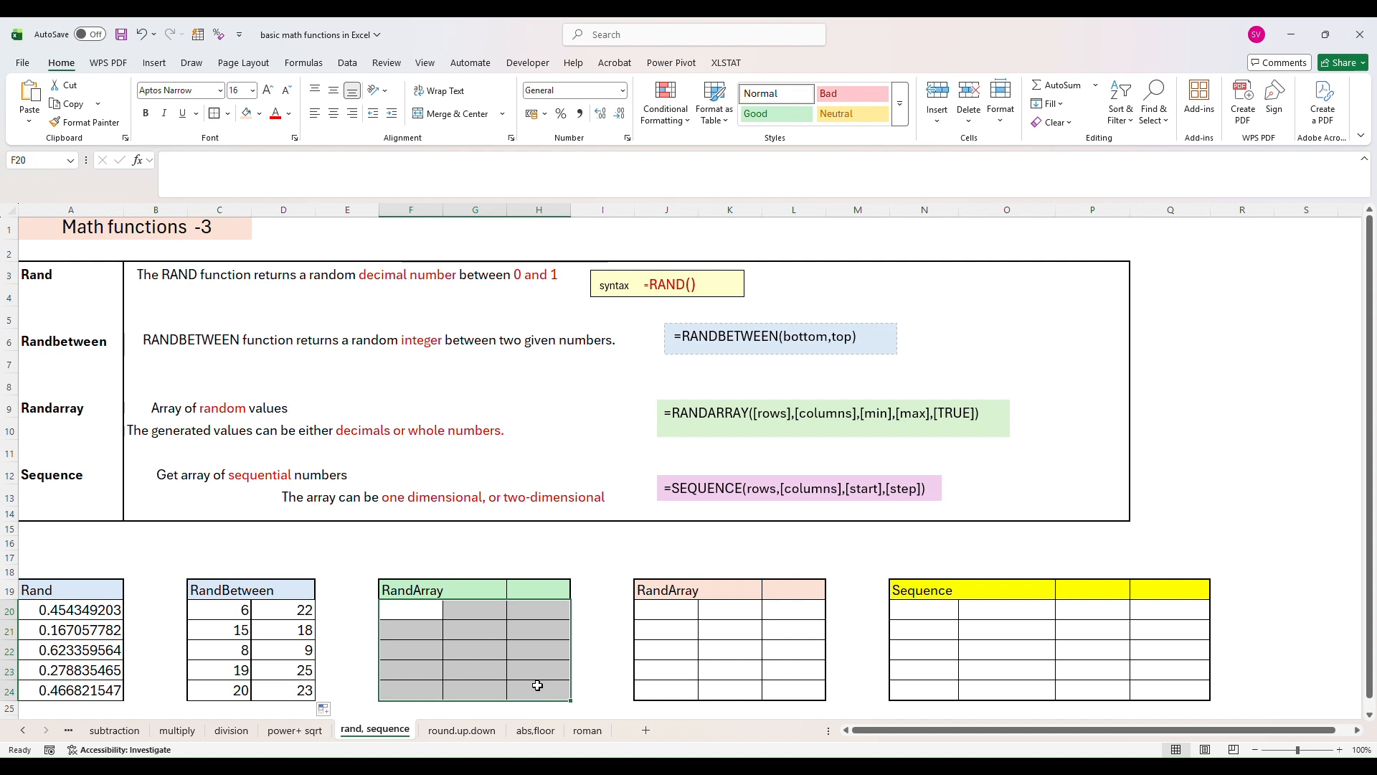
click(293, 454)
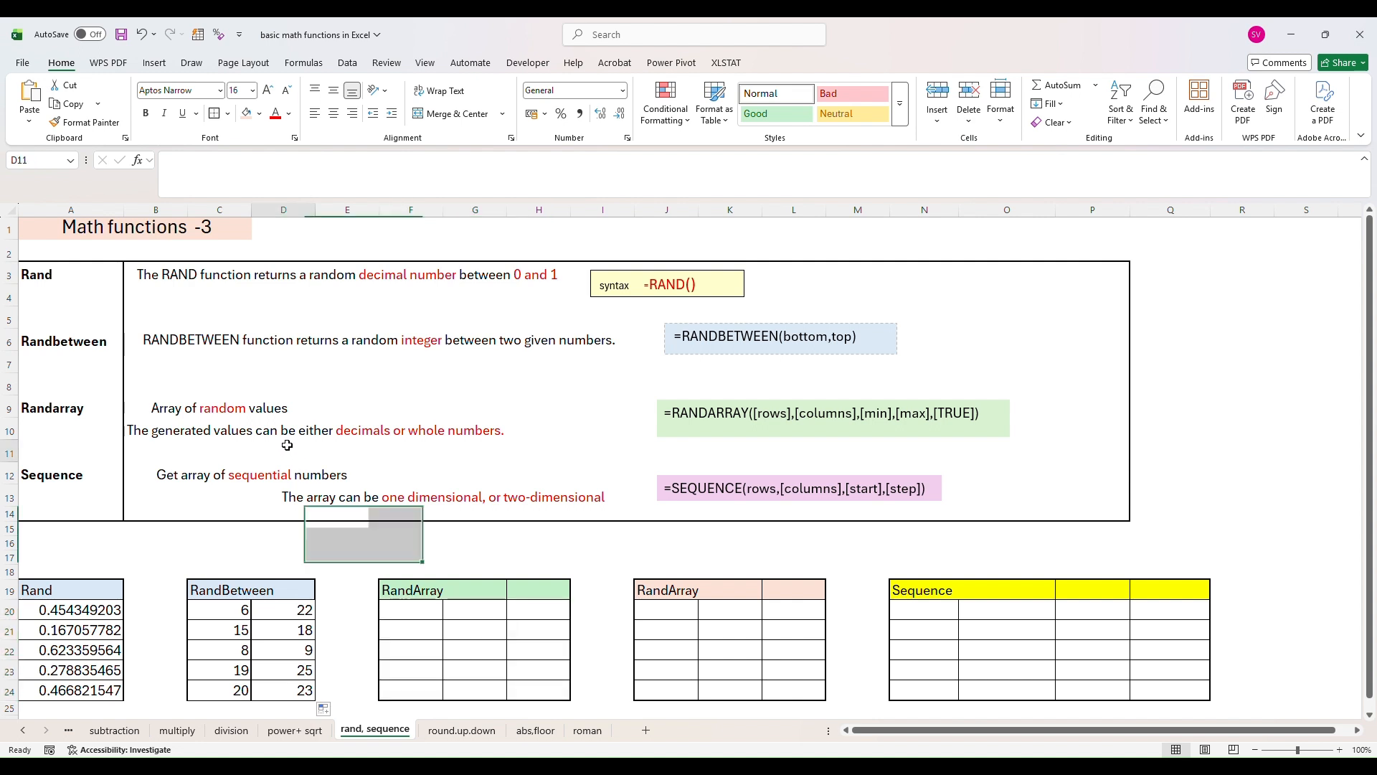
click(152, 432)
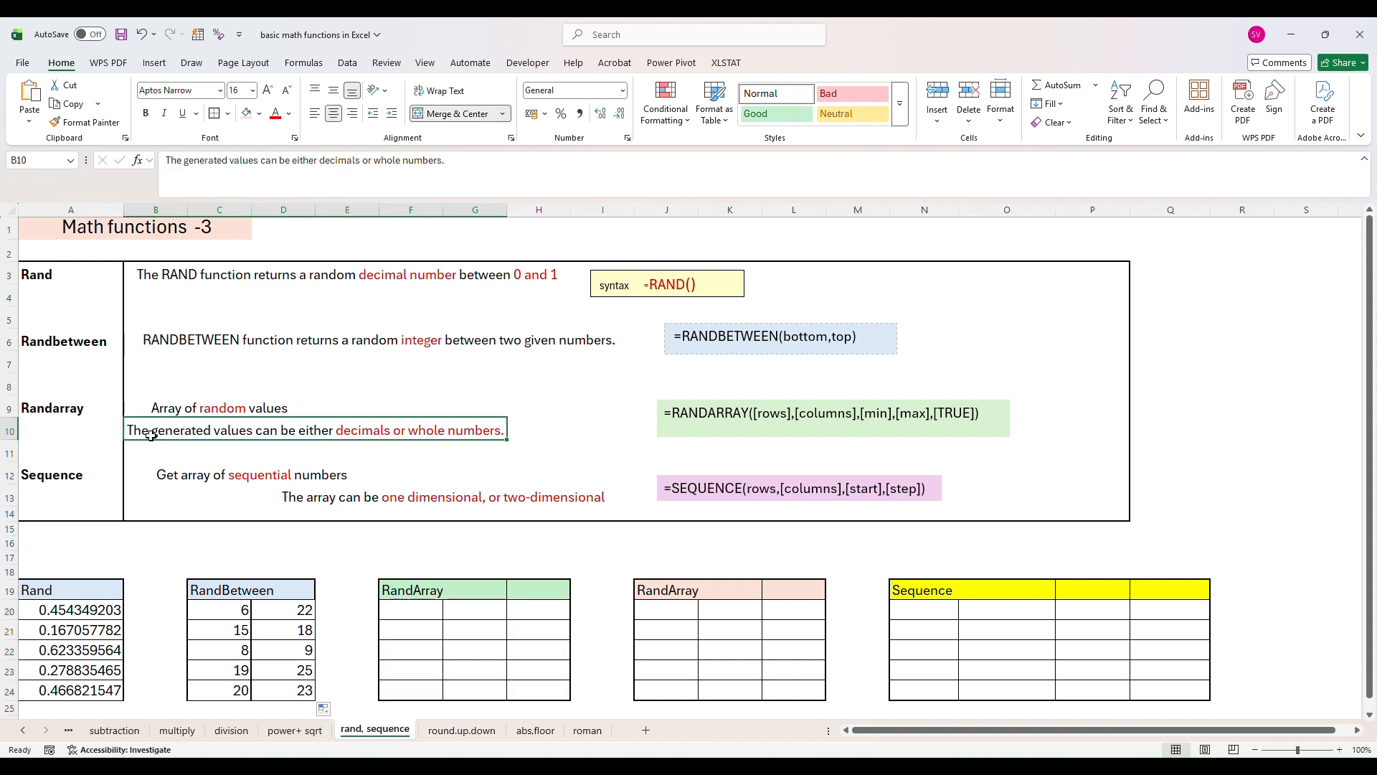
click(430, 608)
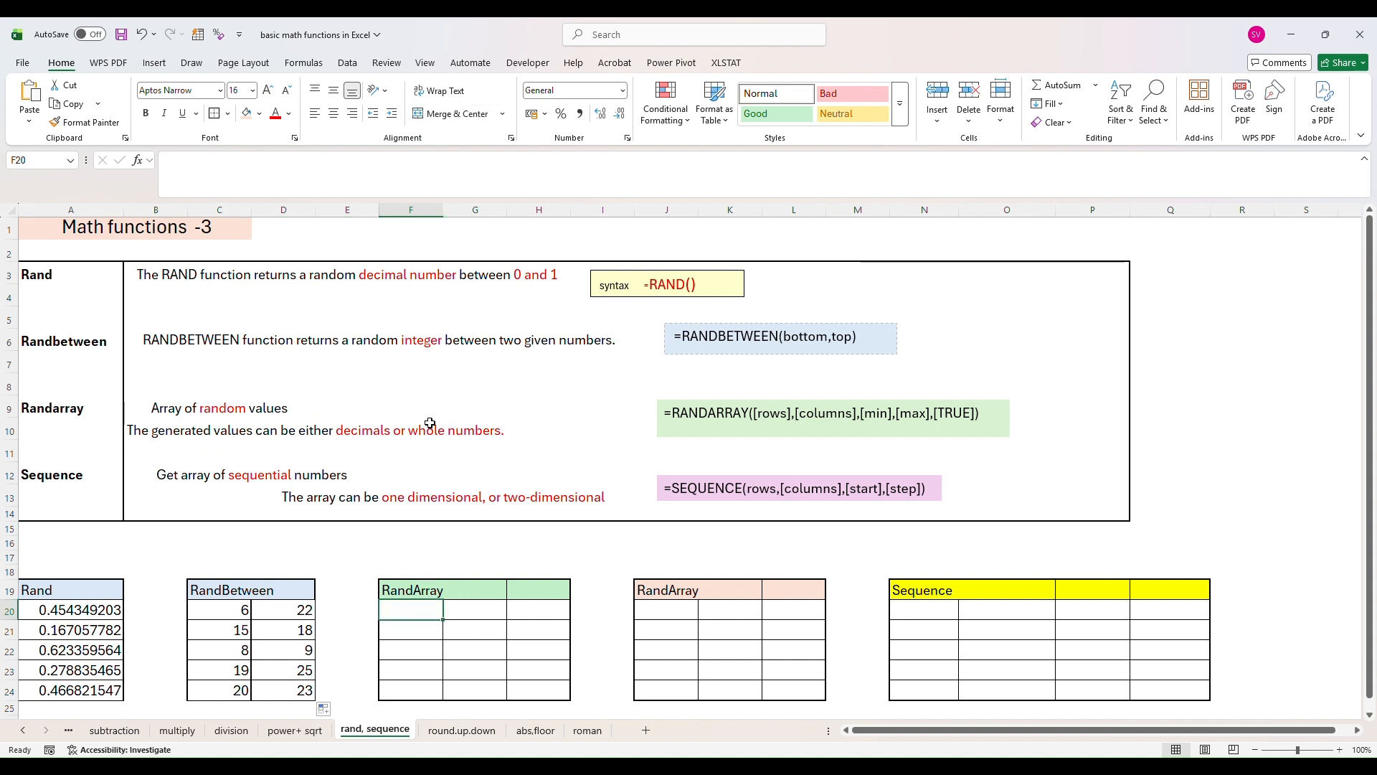
click(427, 450)
click(340, 438)
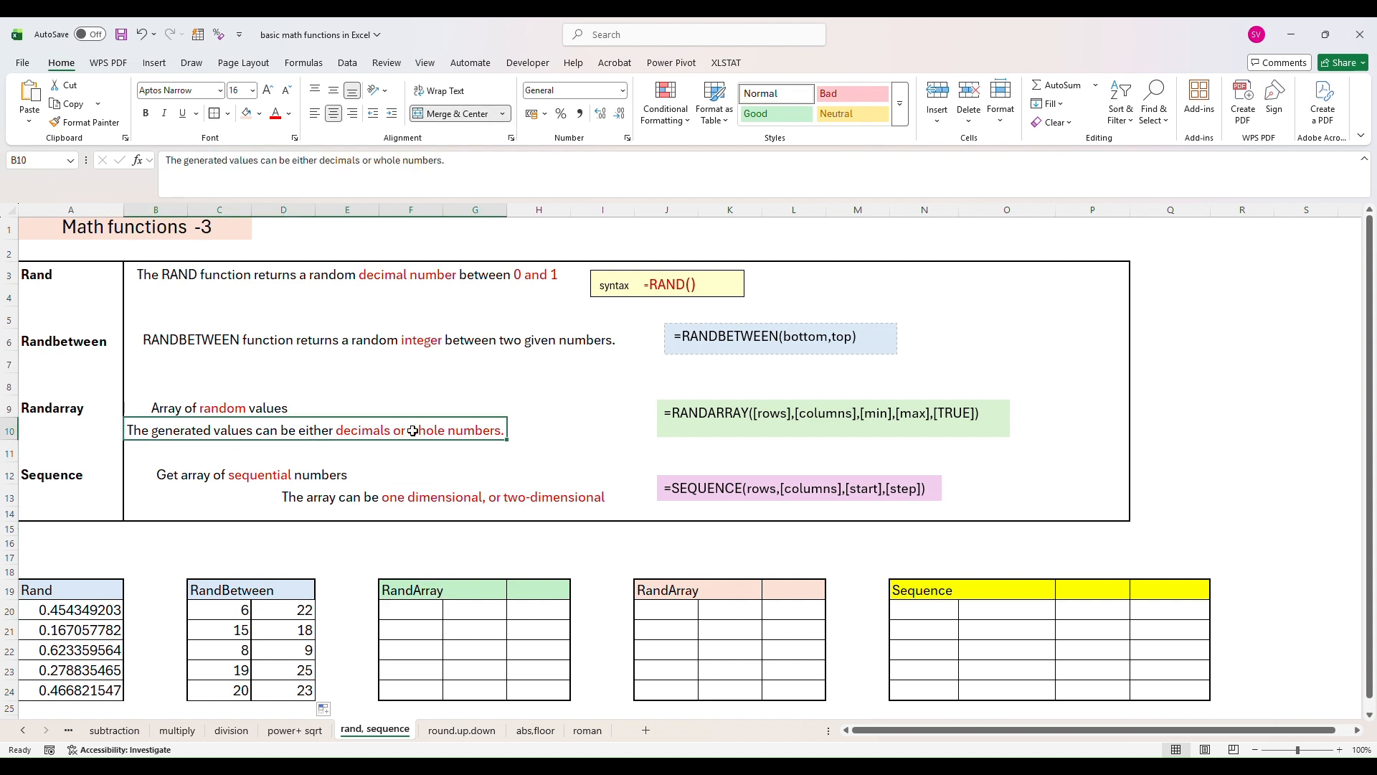
Step: Enter the formula =RANDARRAY(5,3,5,50,TRUE) in cell F20 of the green RandArray table and select the resulting array F20:H24
click(431, 607)
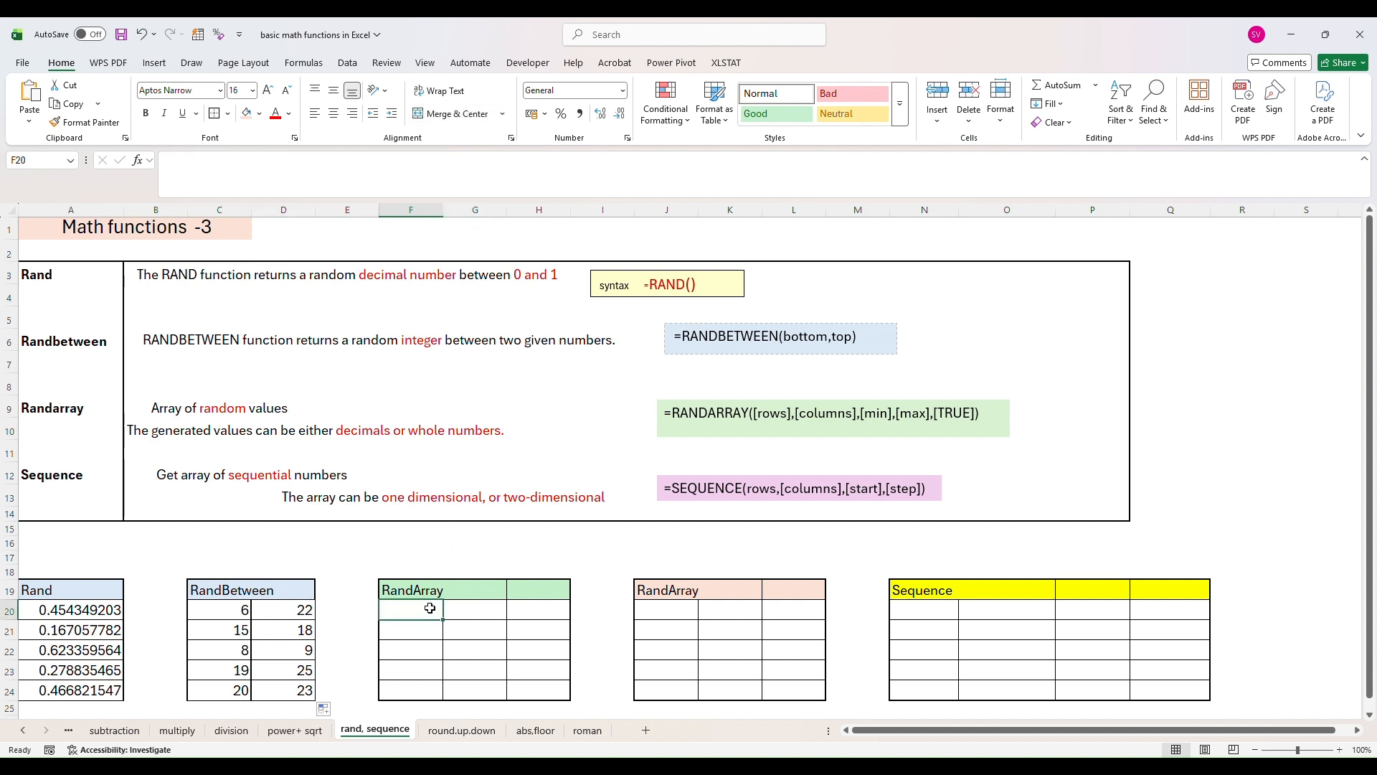
text(=)
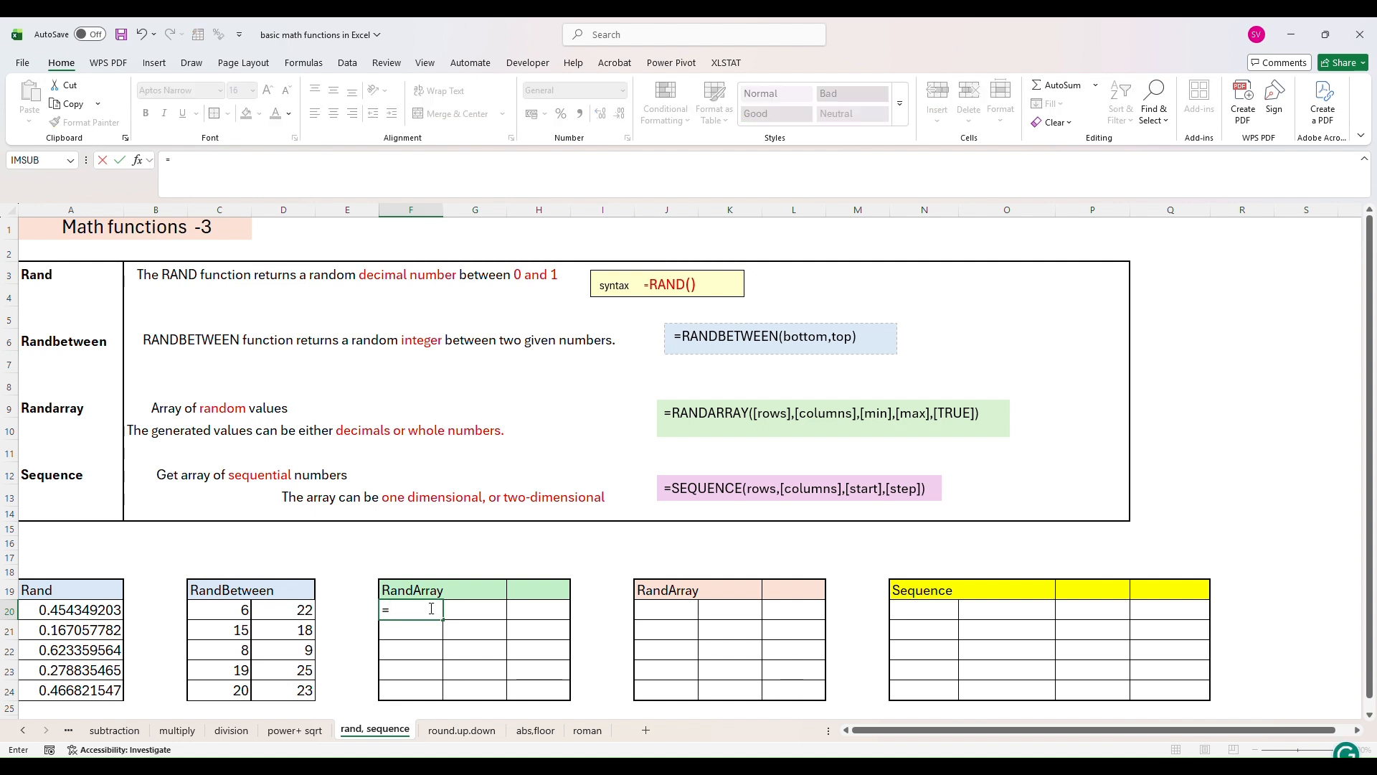
text(ran)
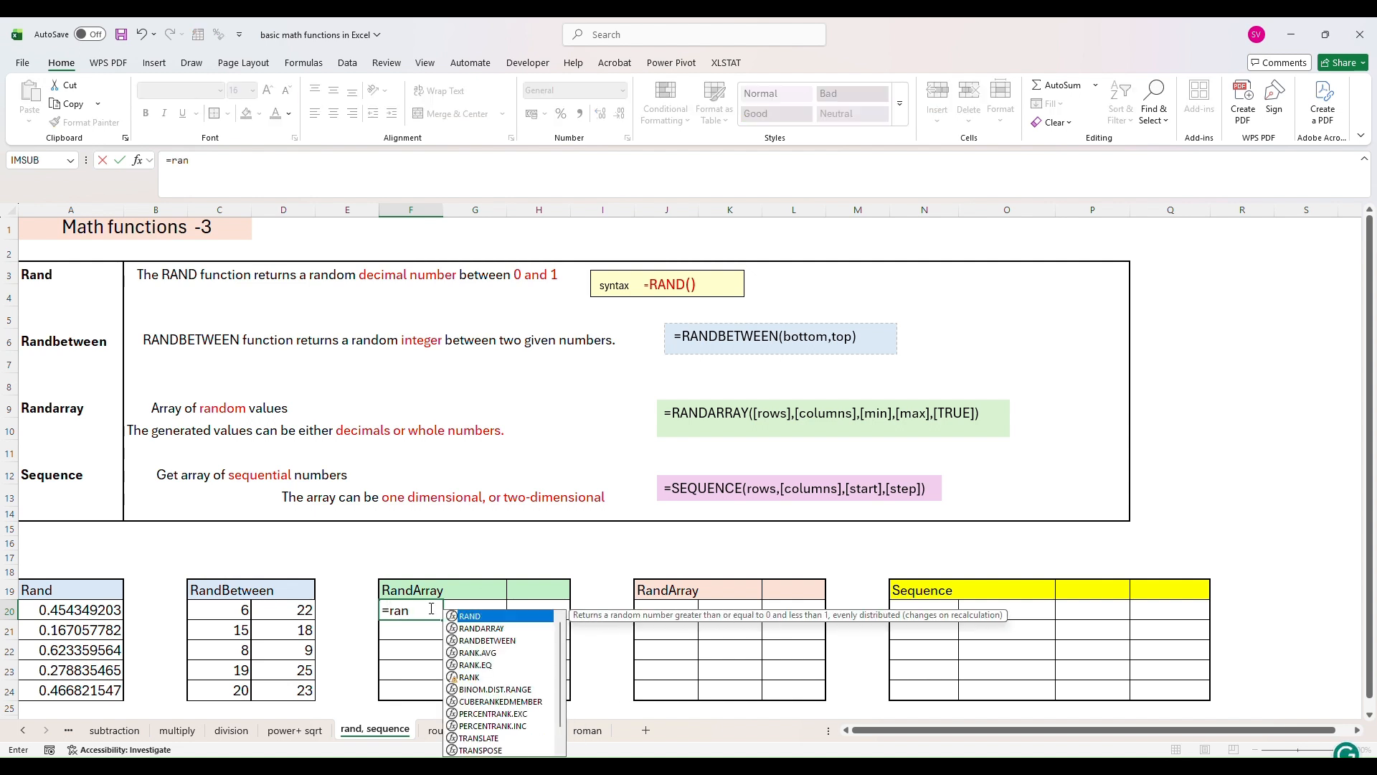
text(darra)
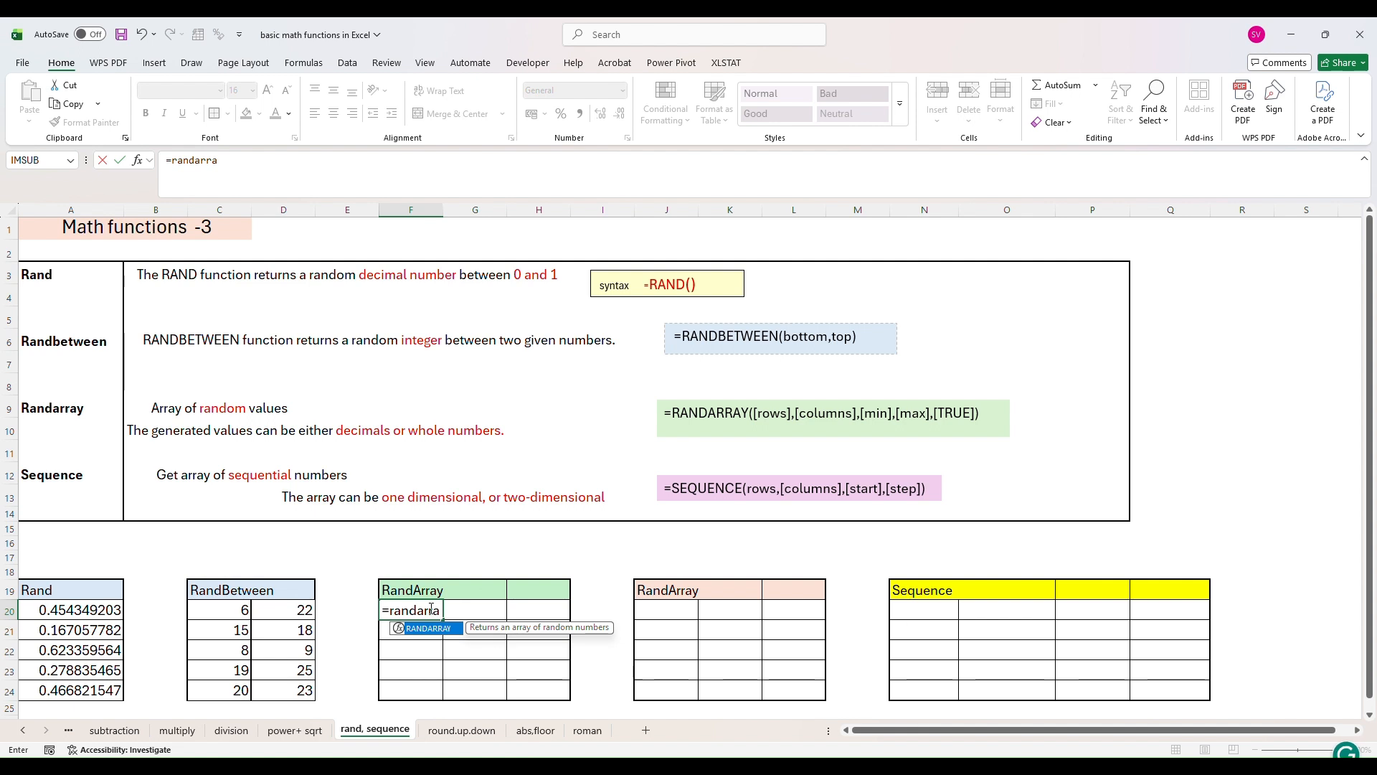
text(y()
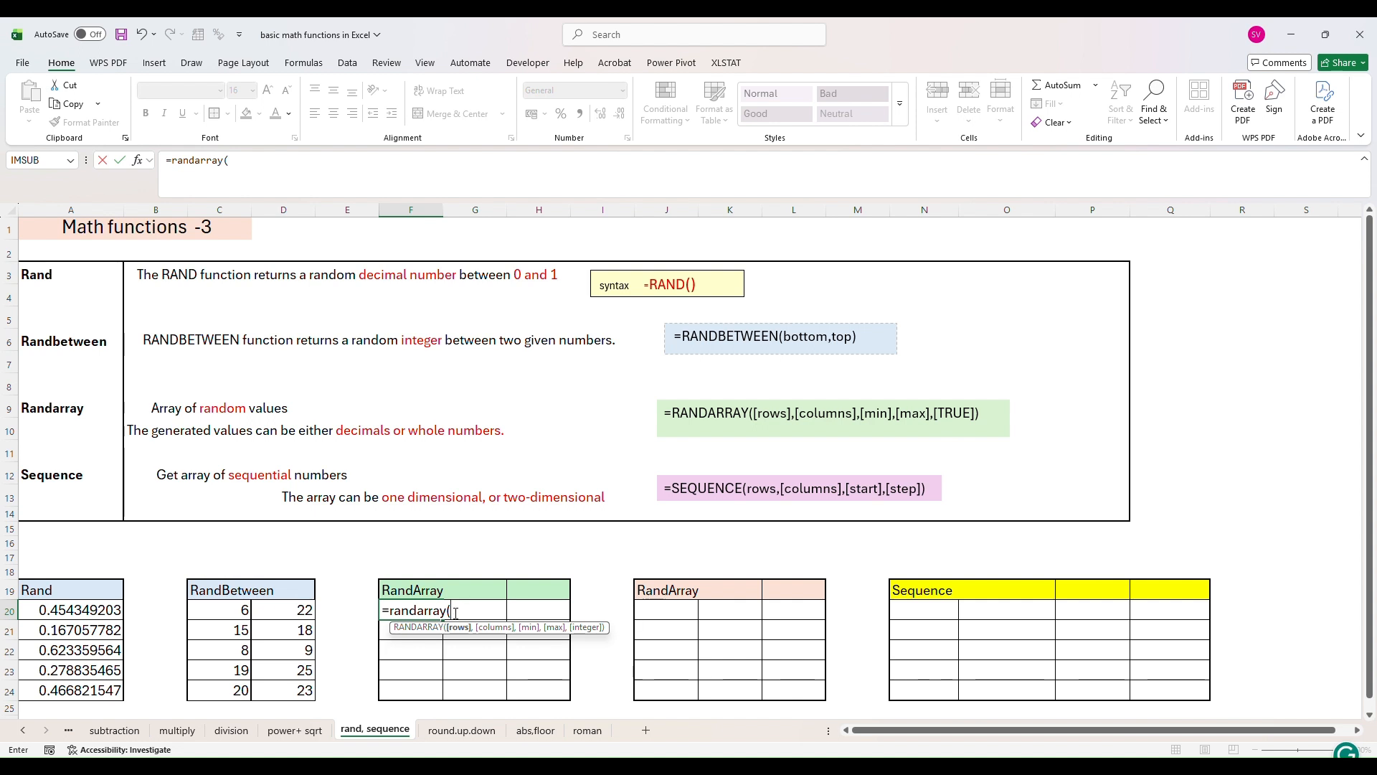
text(,)
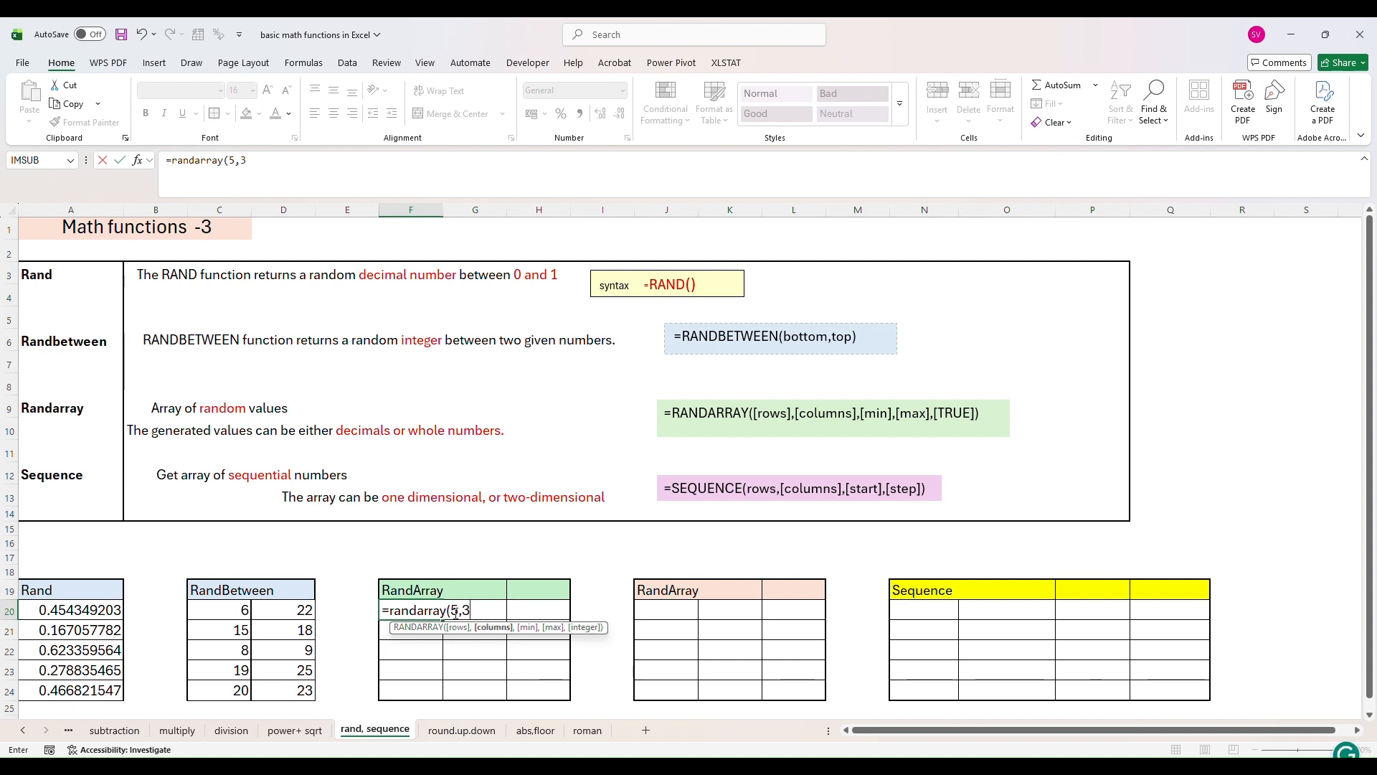
text(3,)
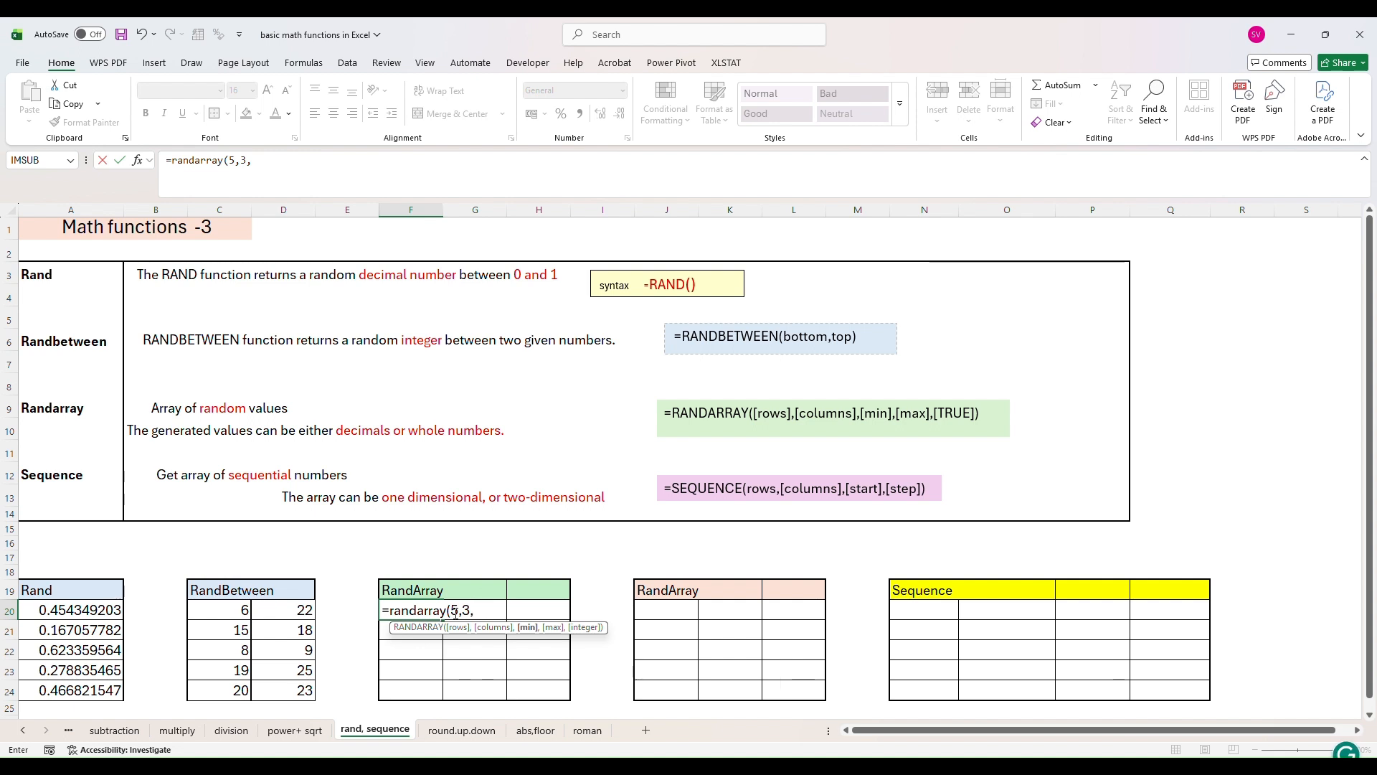
text(5,5)
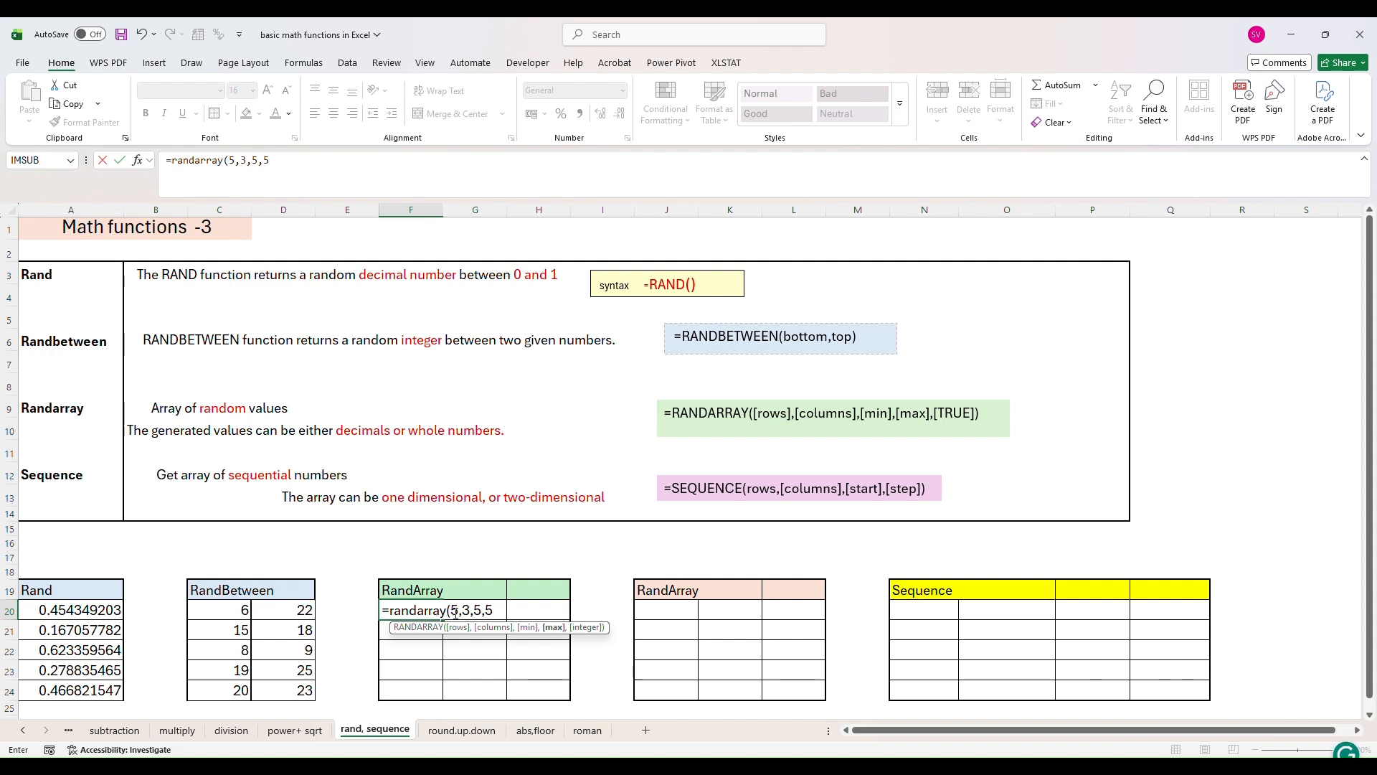
text(0)
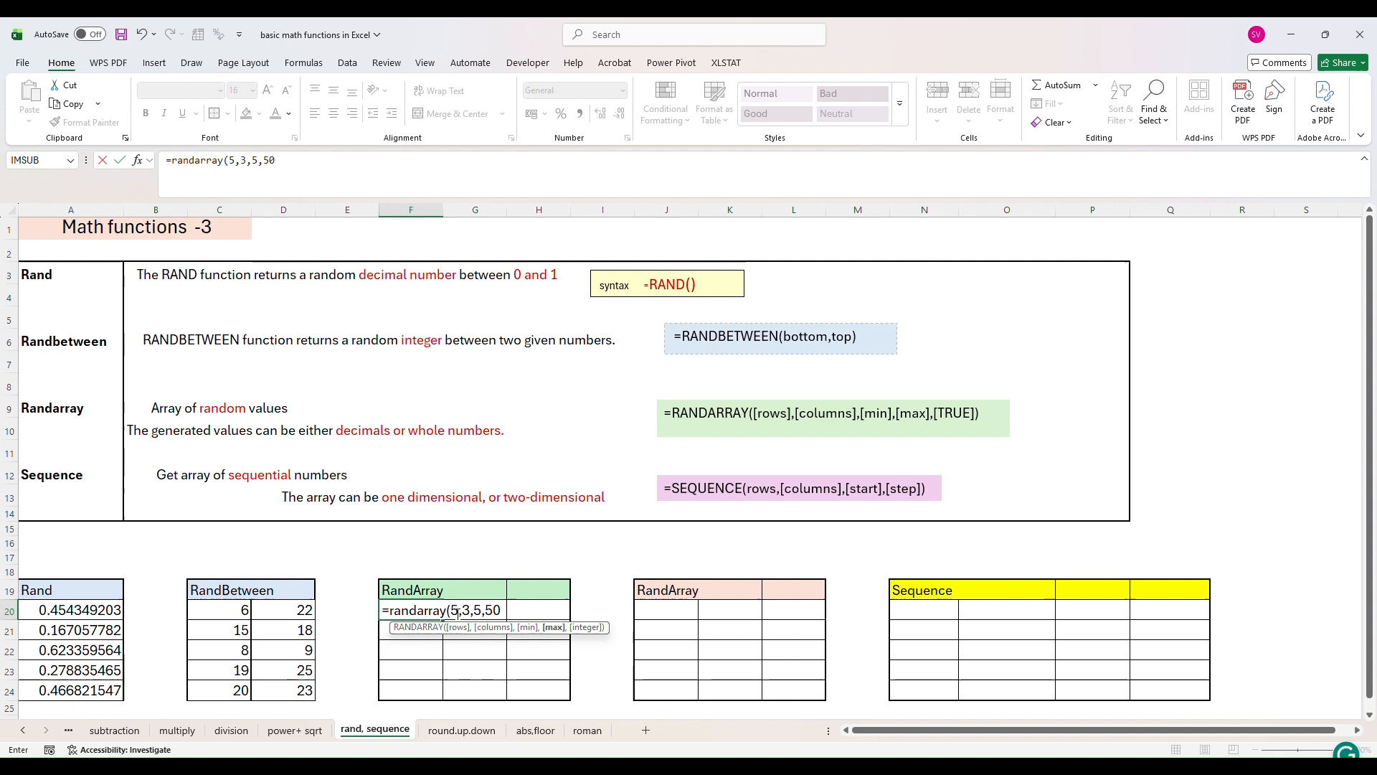
text(,)
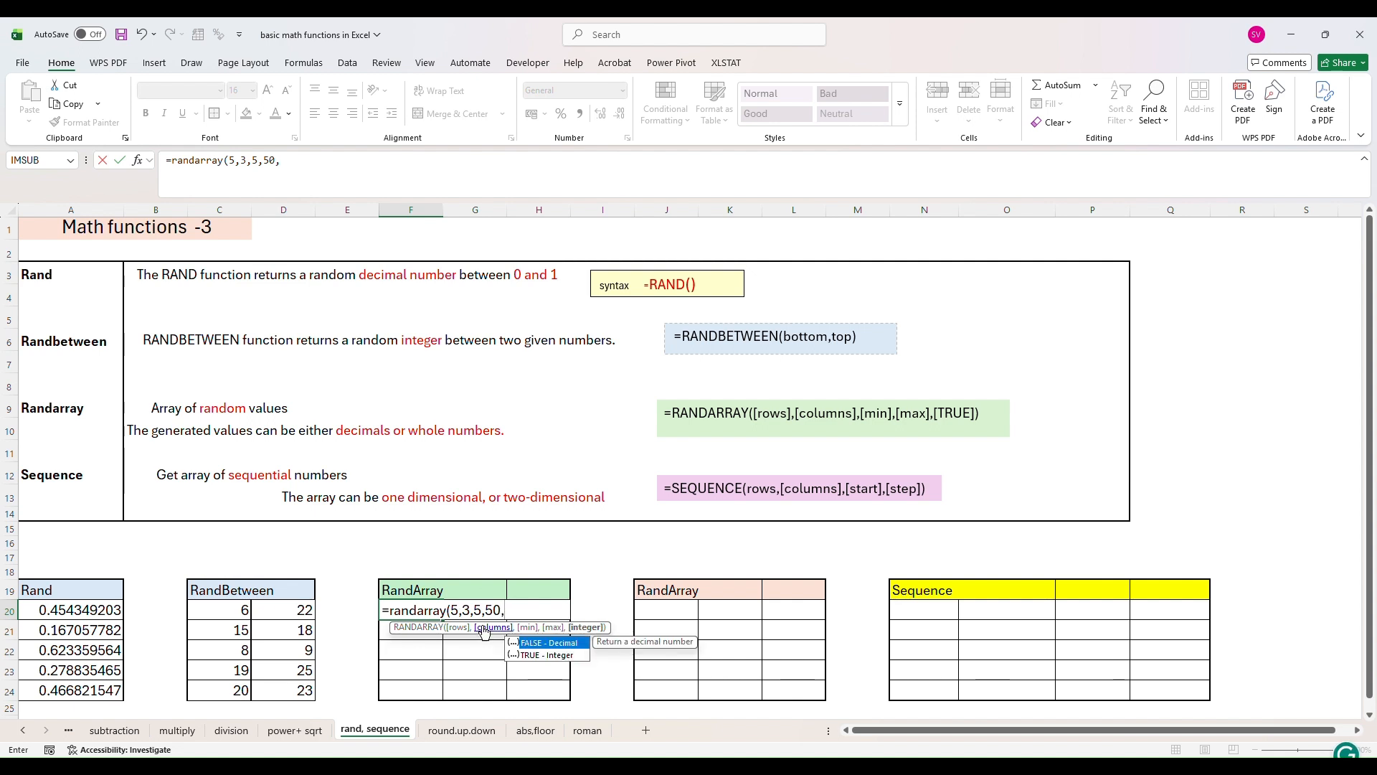
click(554, 657)
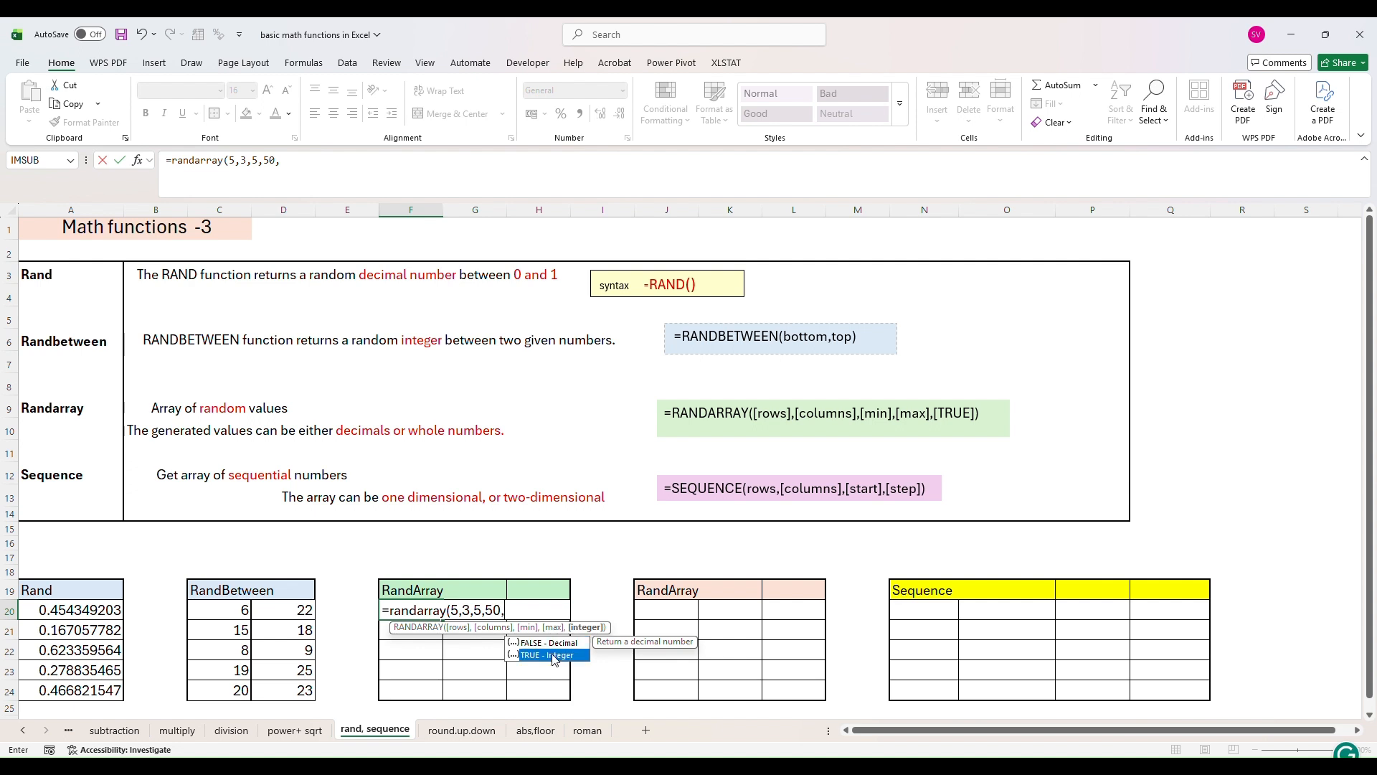
double_click(553, 656)
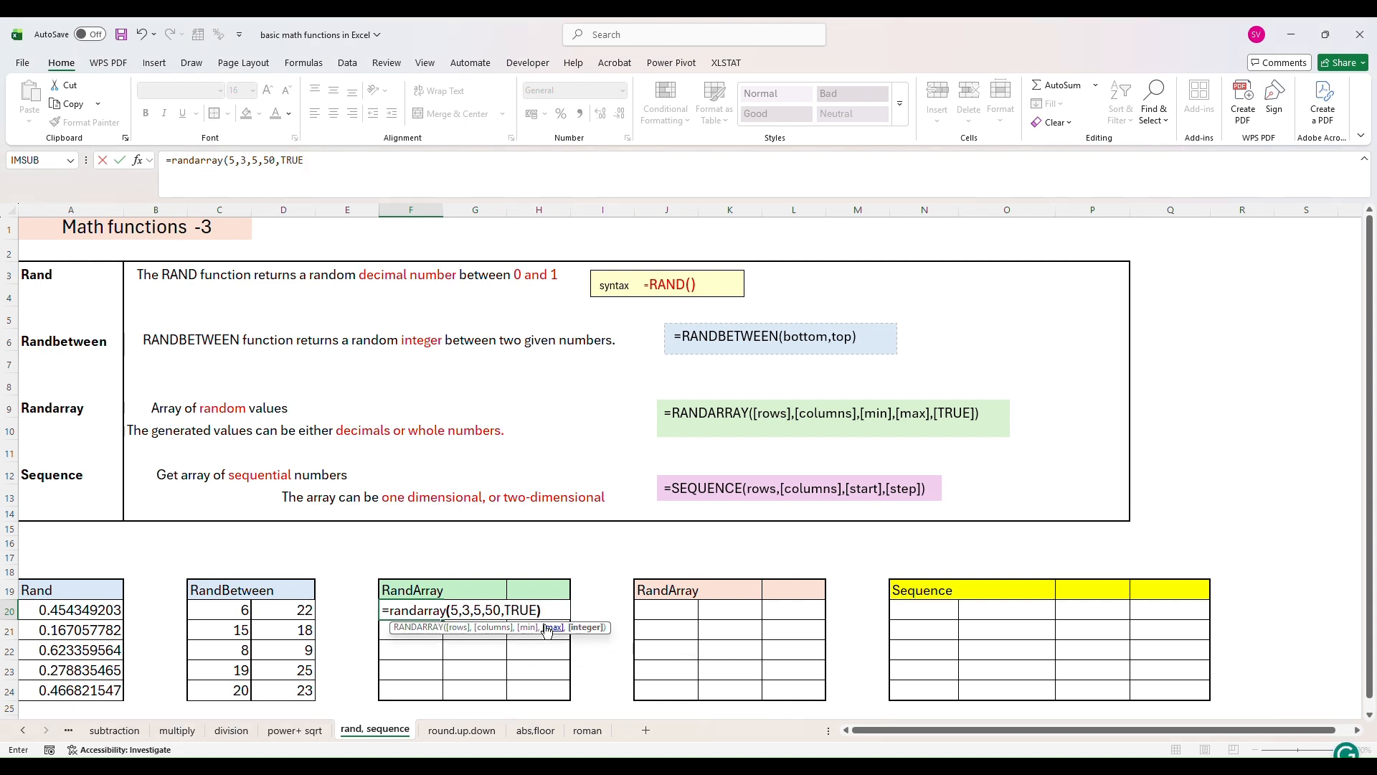
text())
key(Return)
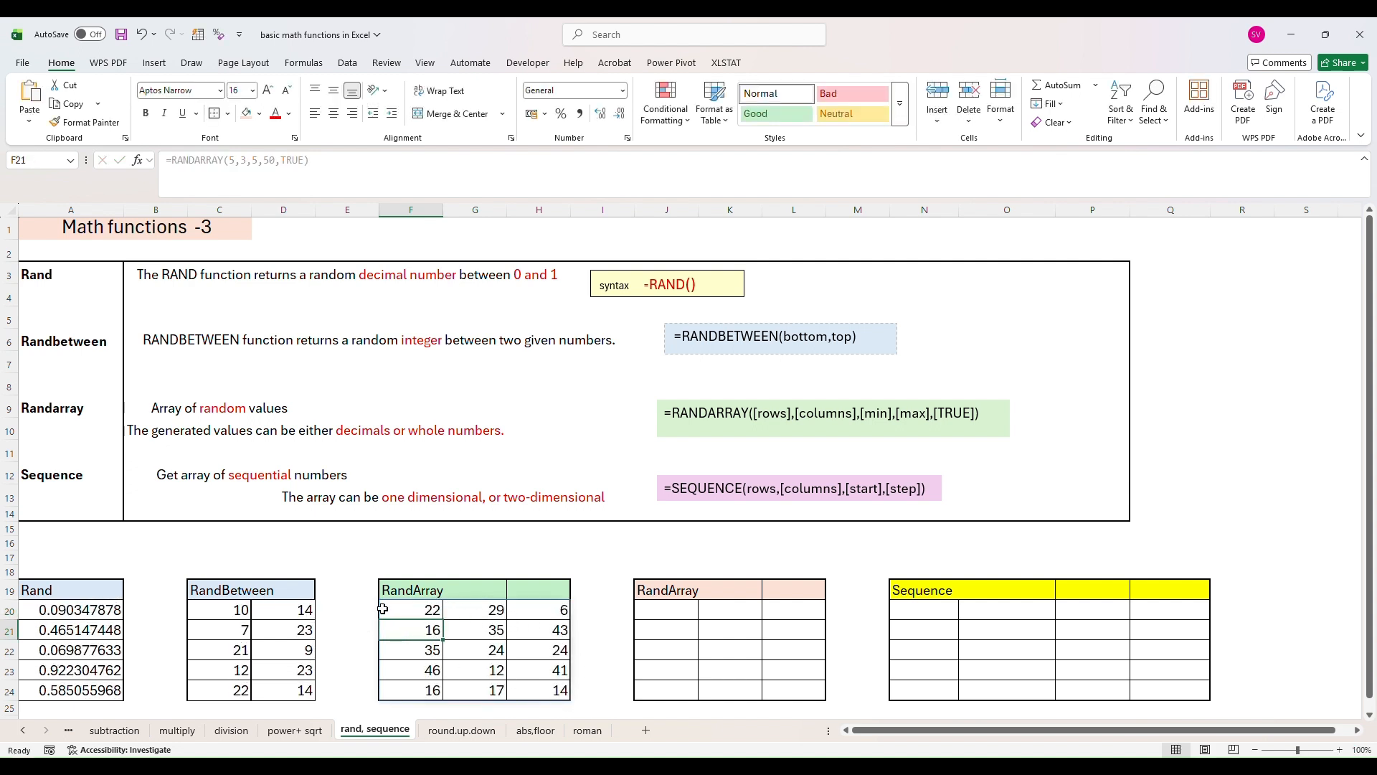
drag(383, 609, 511, 690)
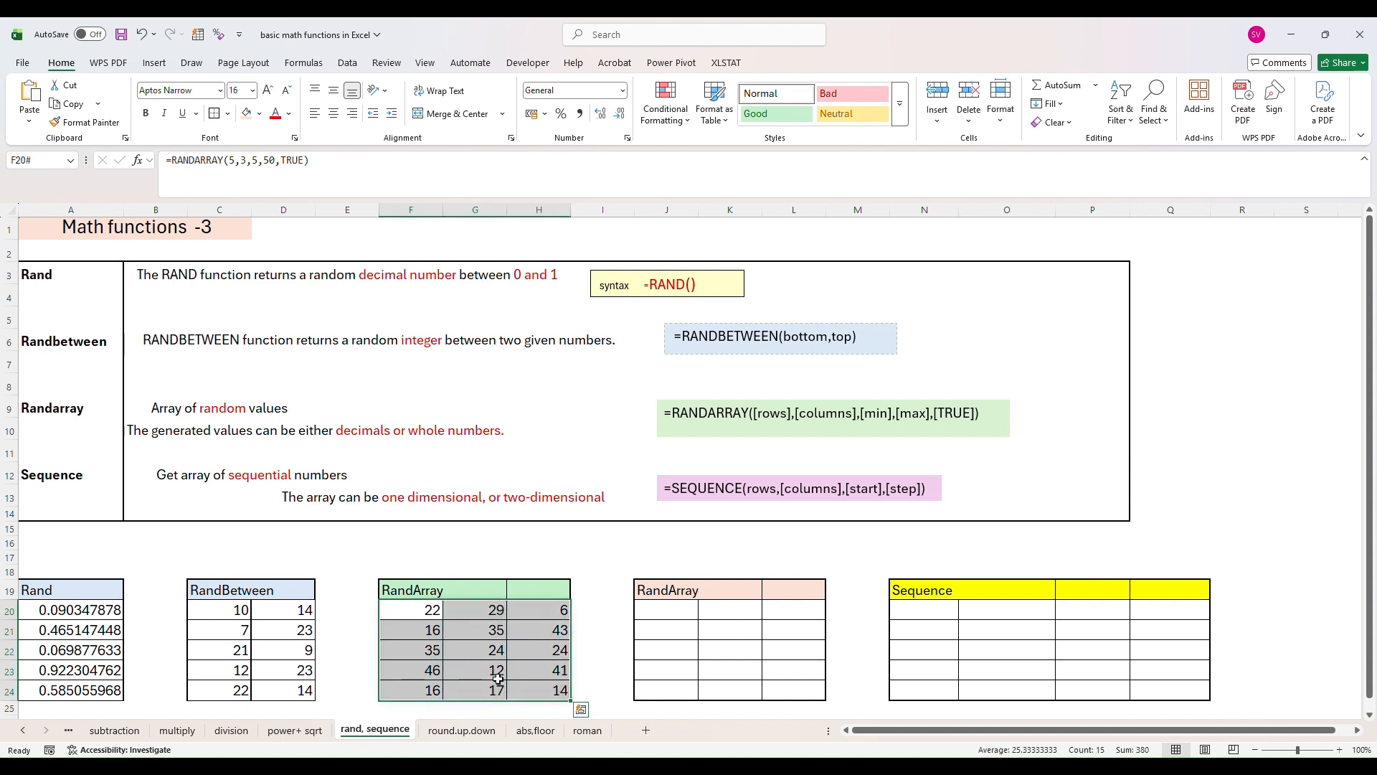
click(675, 610)
double_click(676, 610)
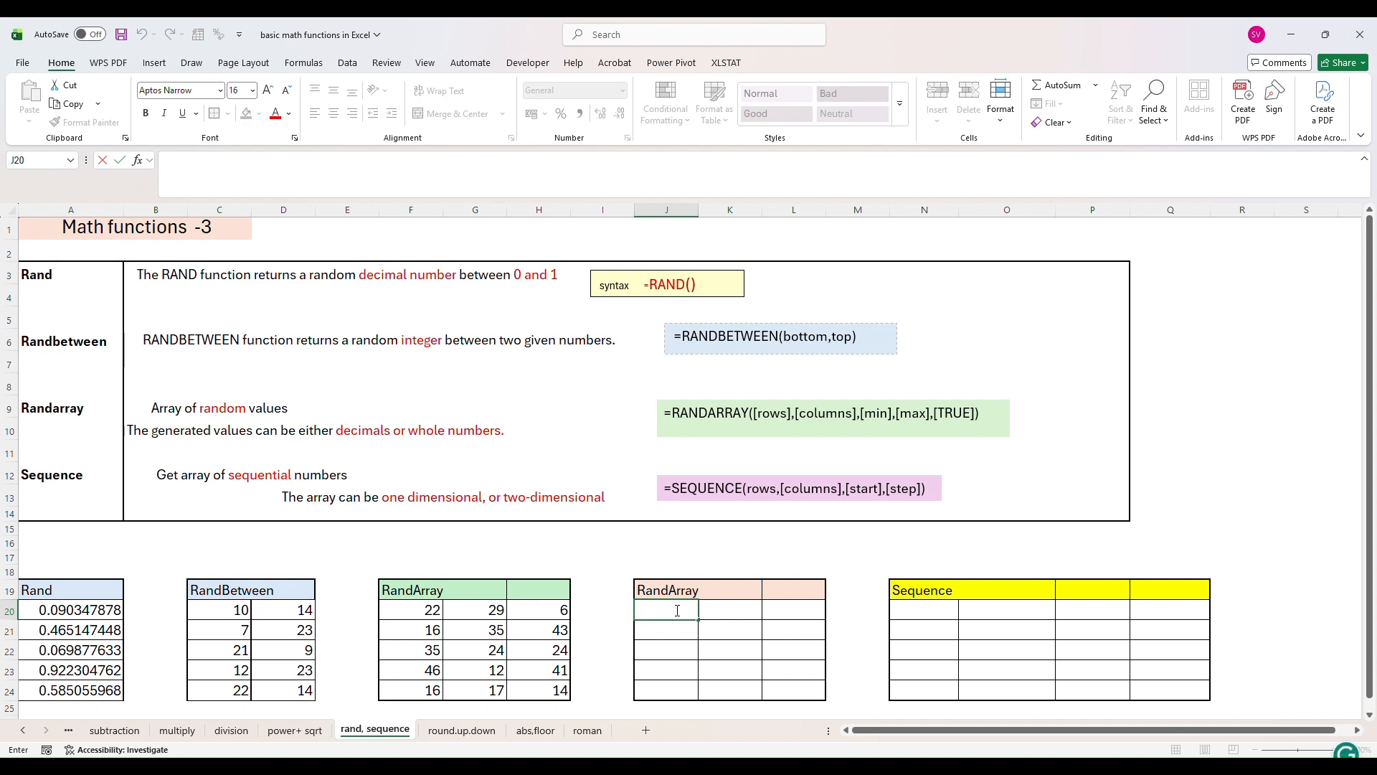
text(=)
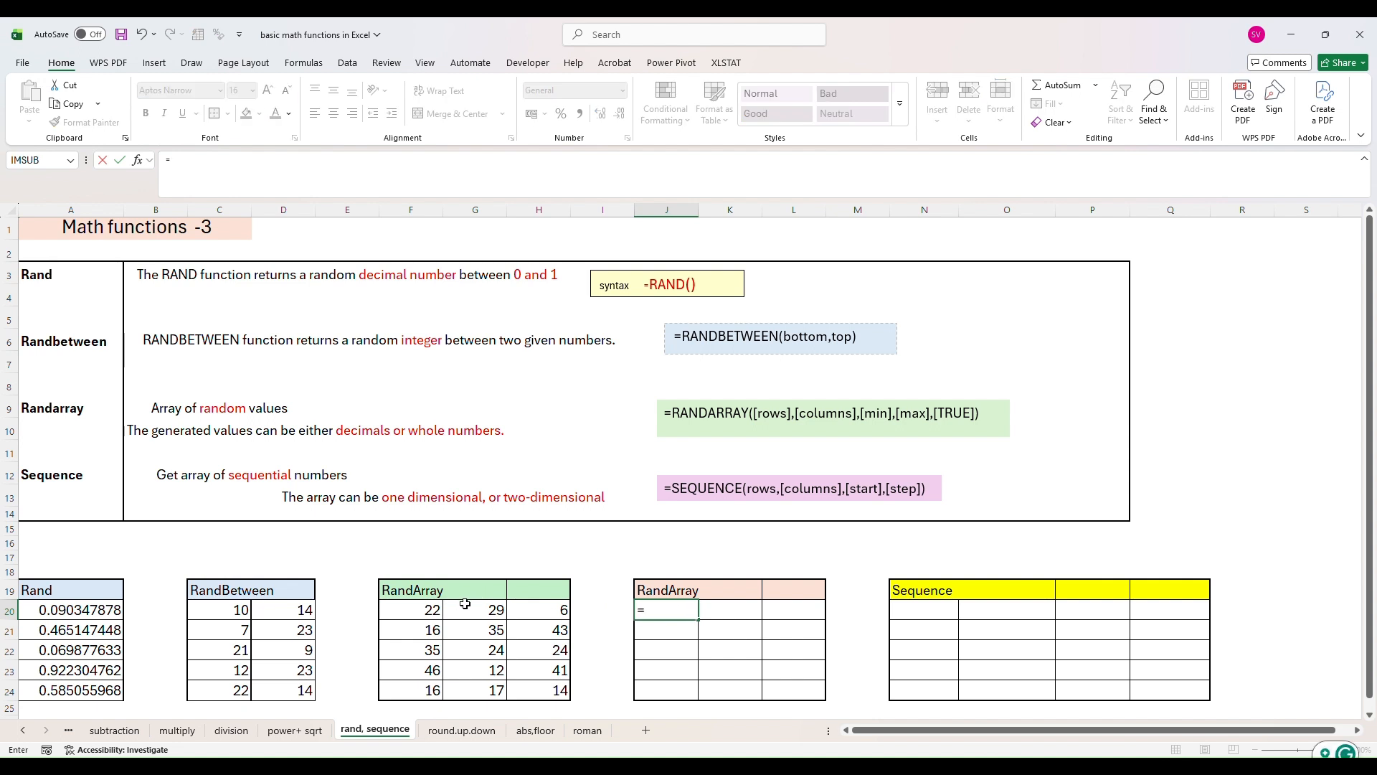
key(BackSpace)
Step: Copy the RANDARRAY formula from F20 into J20, the first cell of the orange RandArray table
click(386, 608)
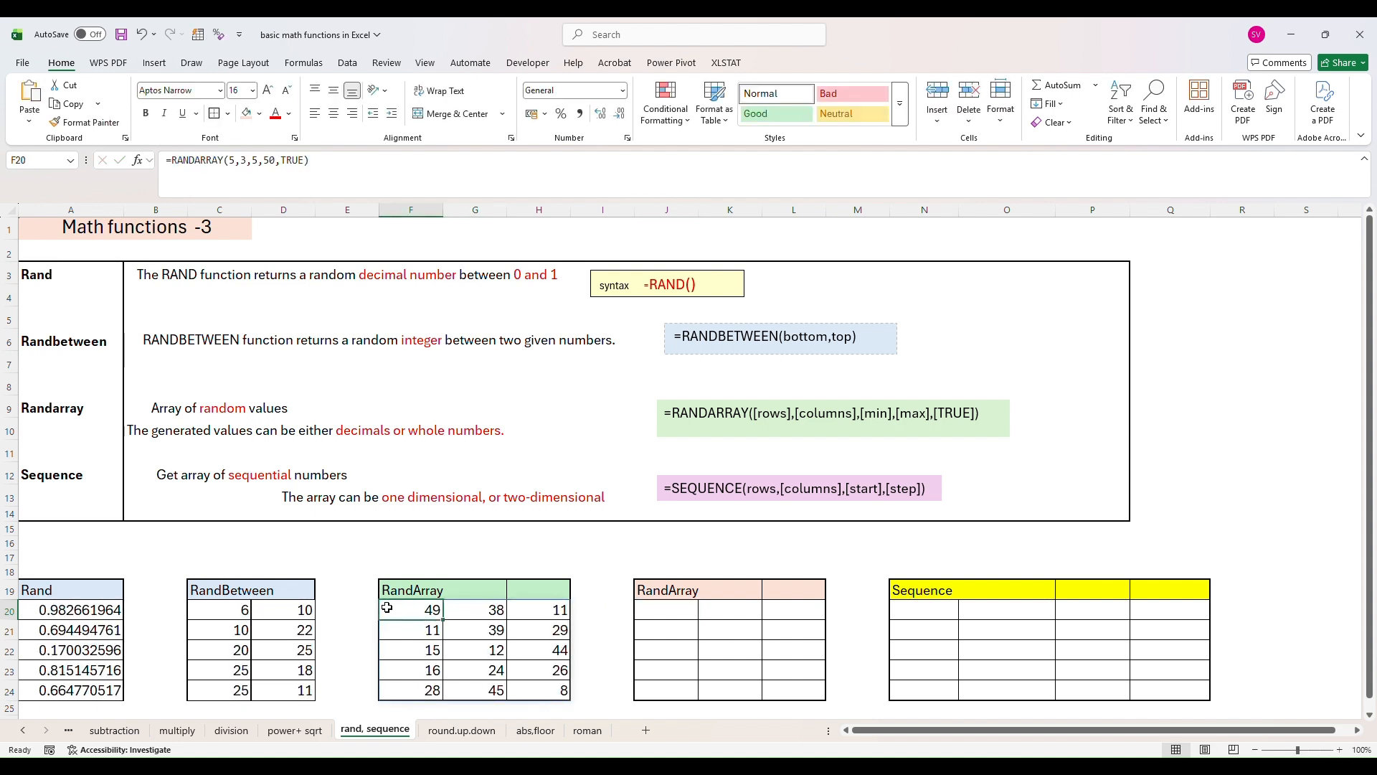
key(ctrl+c)
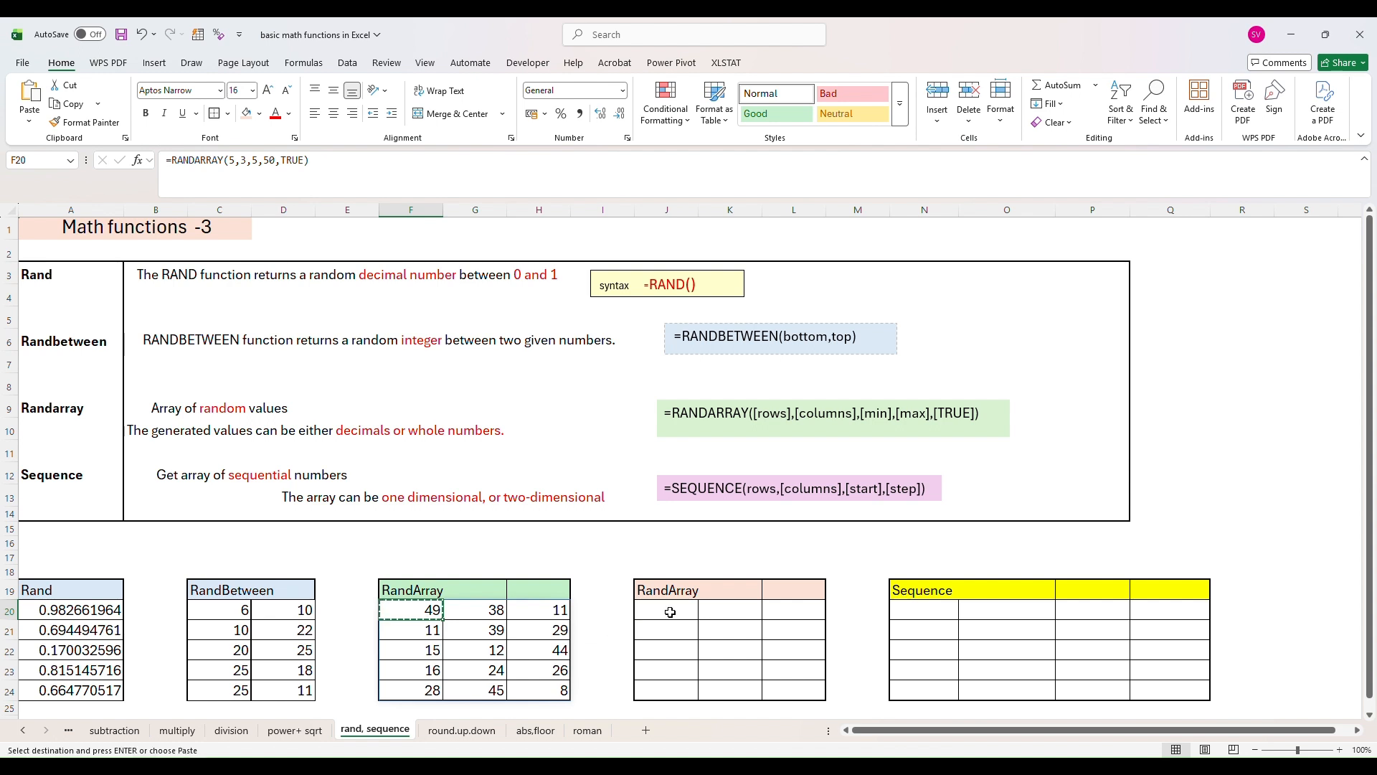
click(669, 612)
key(ctrl+v)
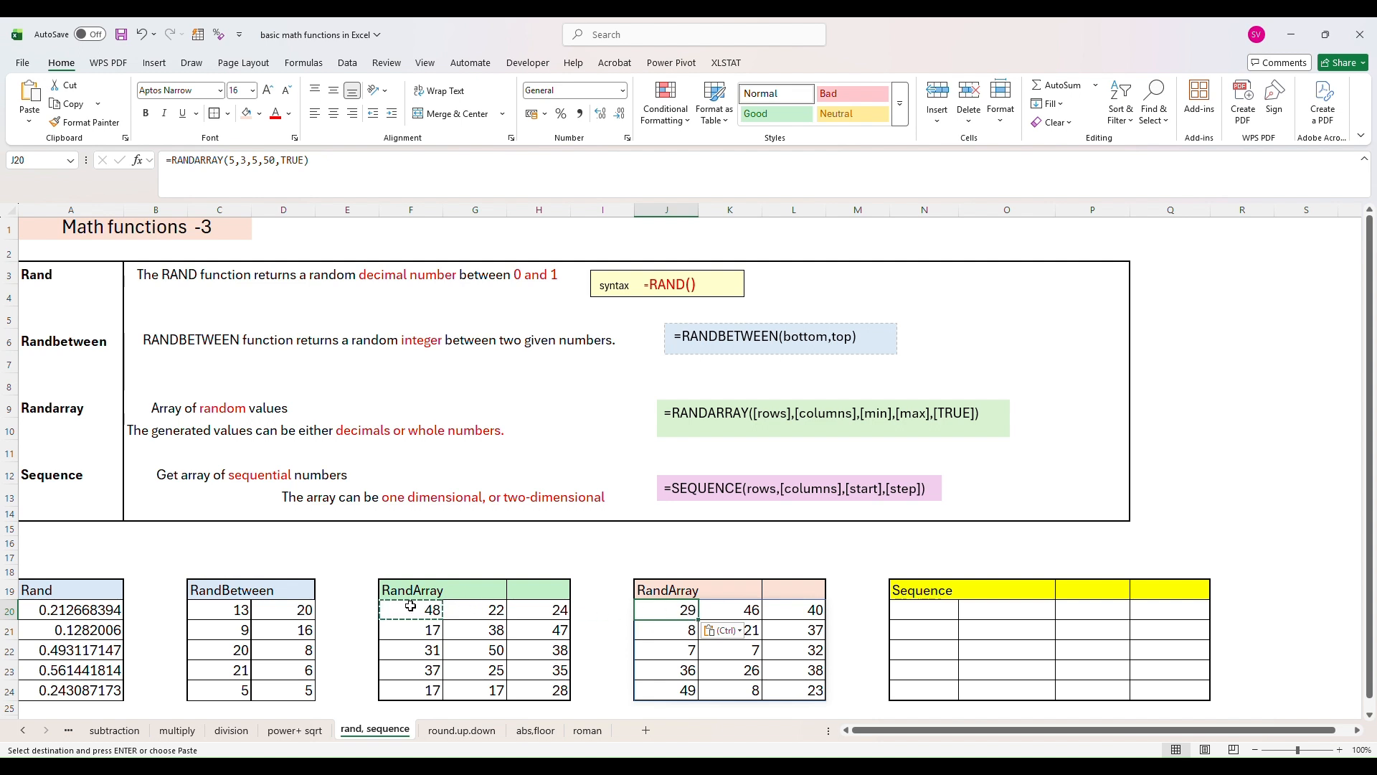
Step: Change the integer argument of the RANDARRAY formula in J20 to FALSE for decimal numbers
double_click(681, 611)
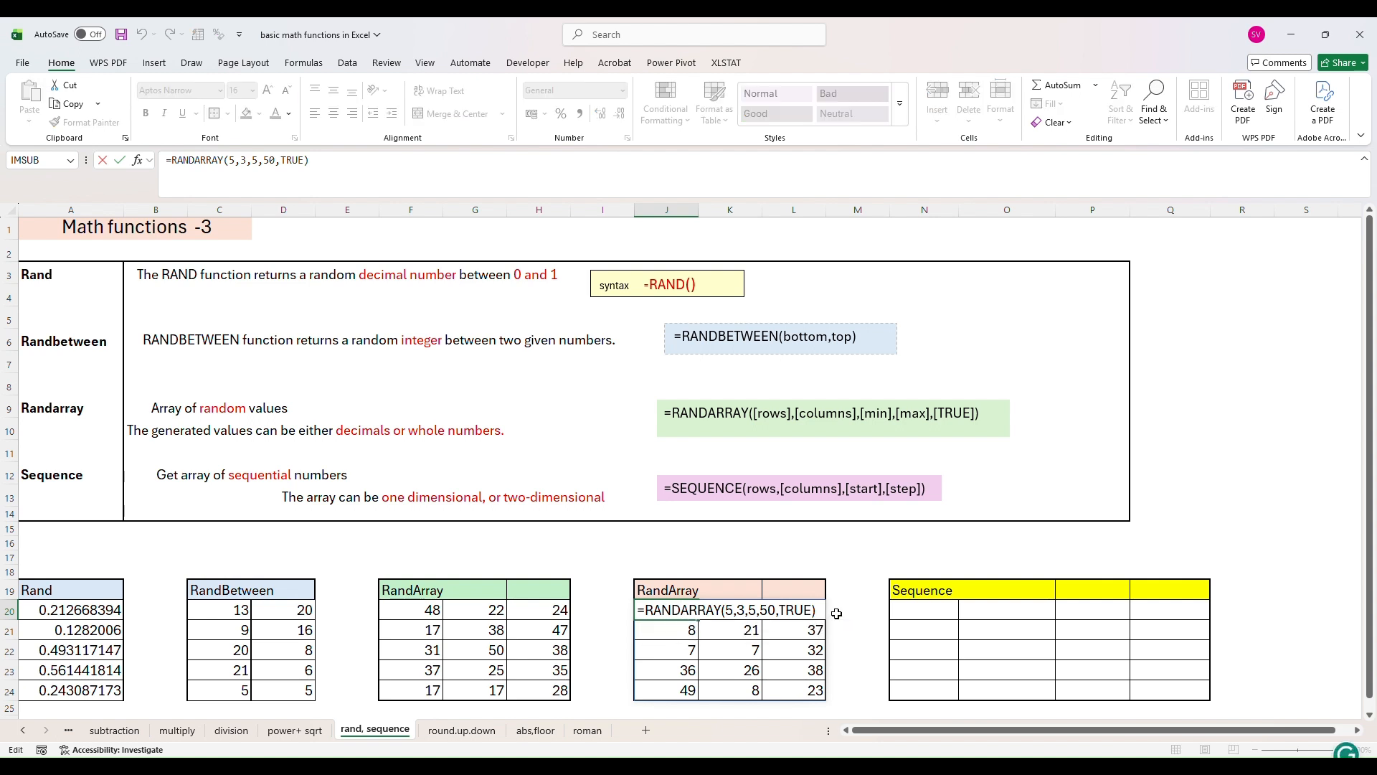
key(Return)
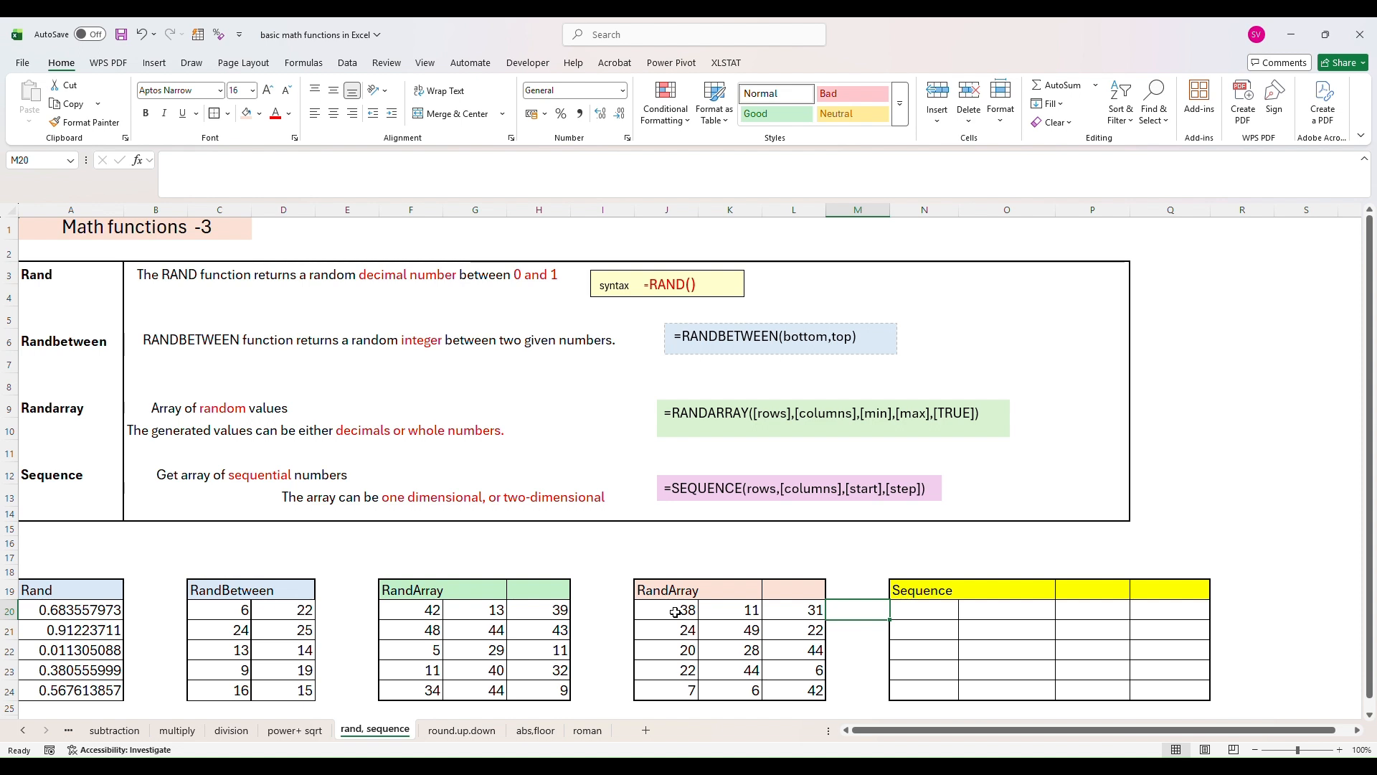
click(675, 612)
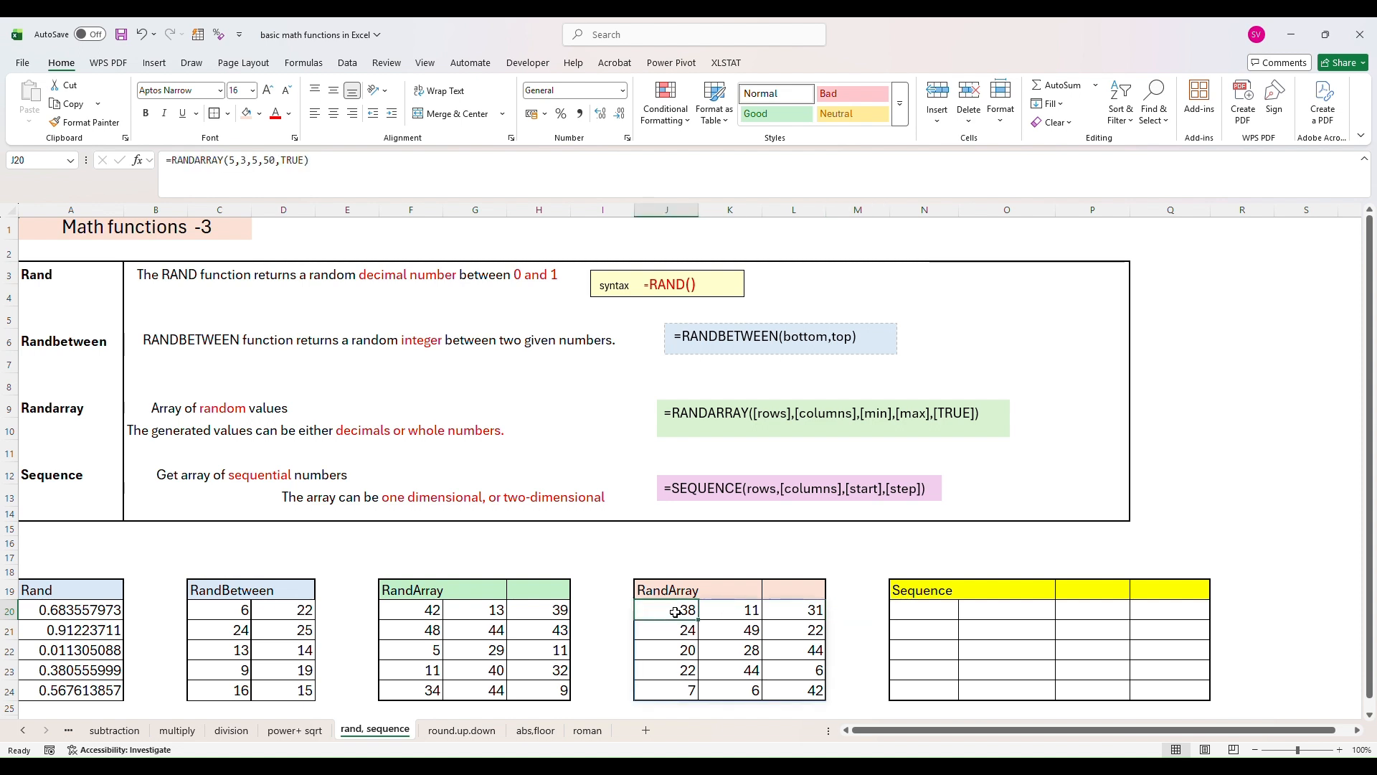
double_click(675, 612)
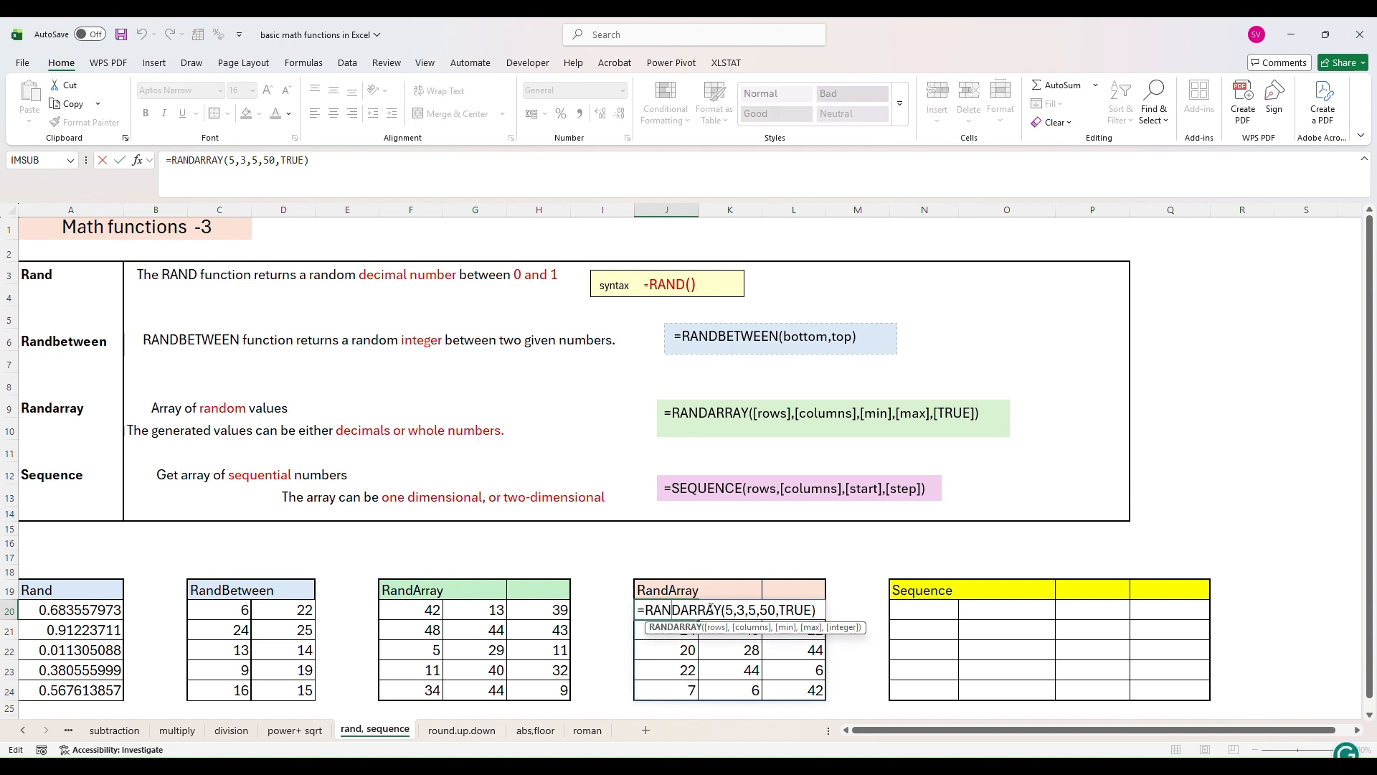
click(811, 610)
key(BackSpace)
key(BackSpace)
key(BackSpace)
key(BackSpace)
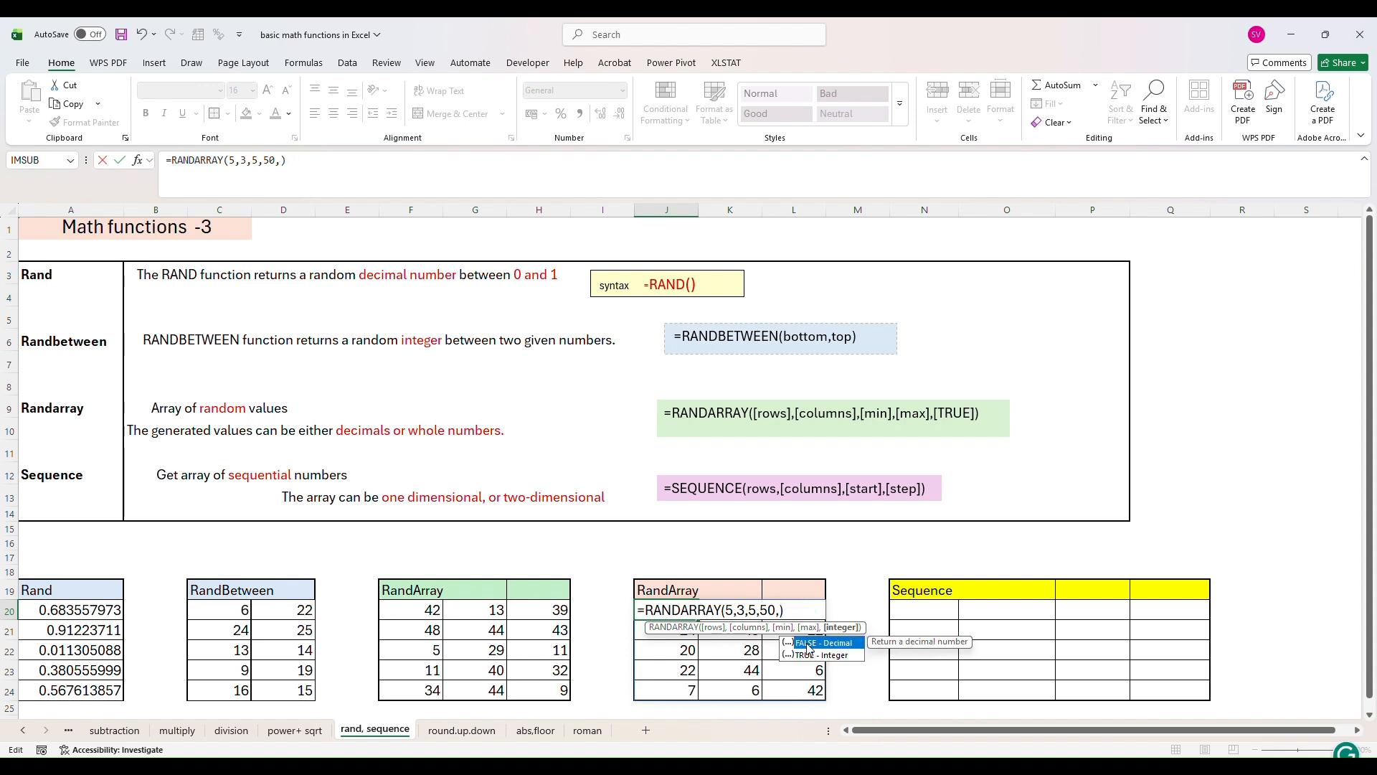
double_click(808, 643)
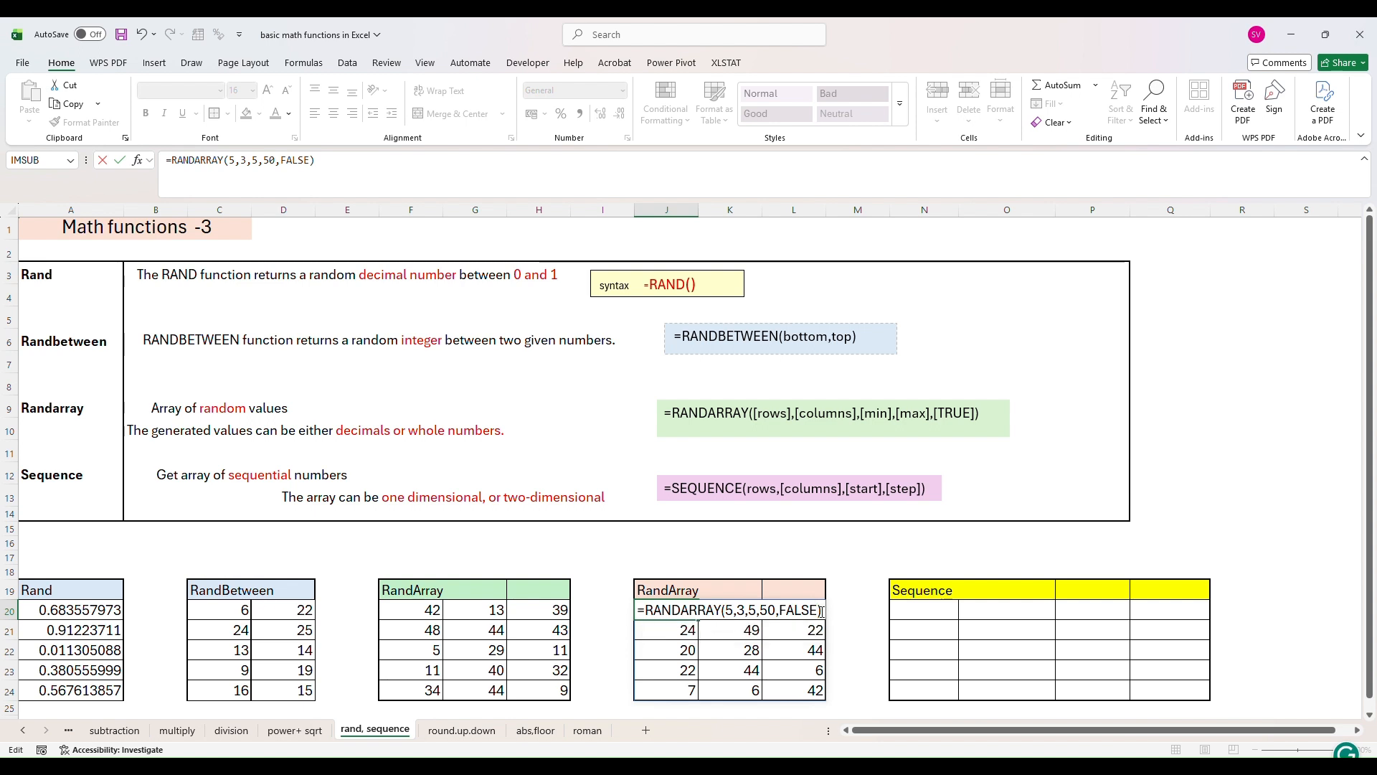
key(Return)
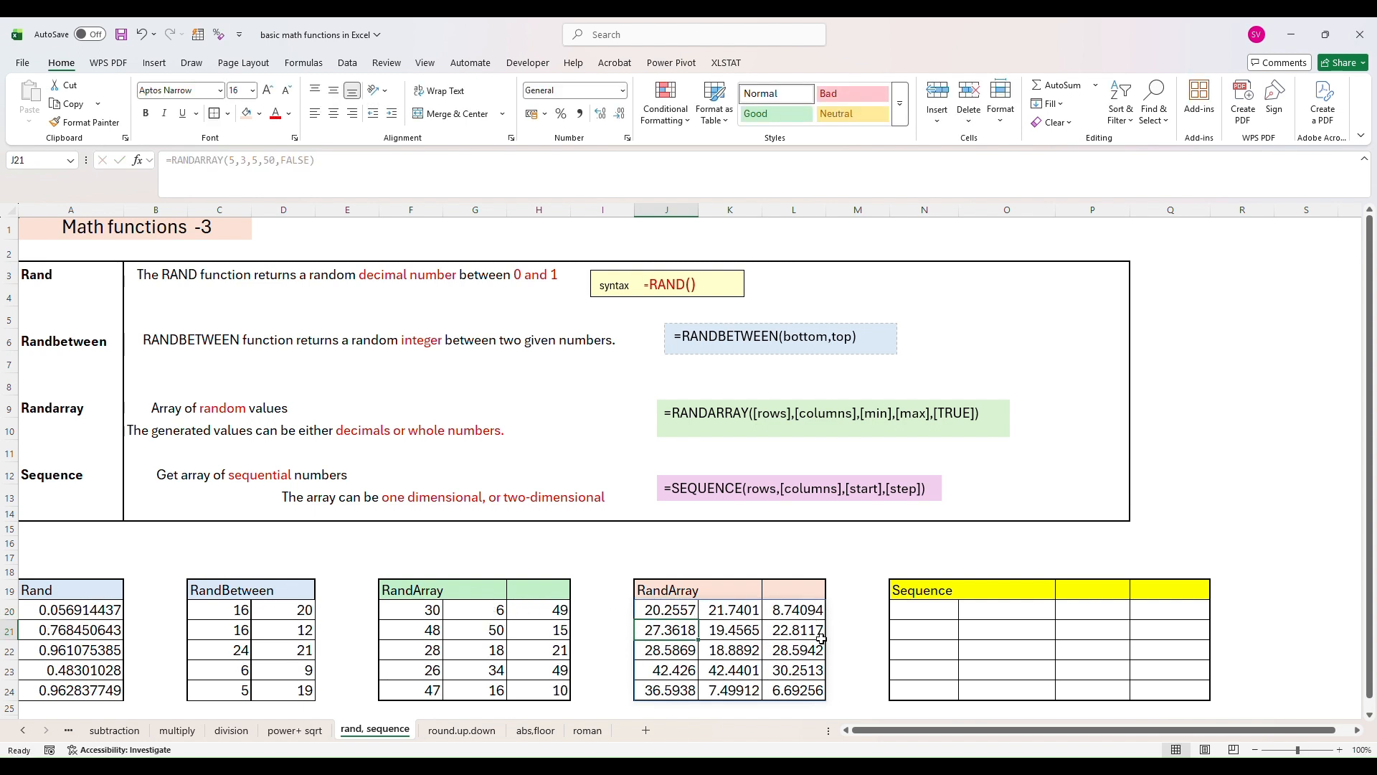
Step: Examine the SEQUENCE descriptions and syntax, the extents of both RandArray tables, and the rows and columns of the Sequence table N20:Q24
click(918, 611)
click(265, 475)
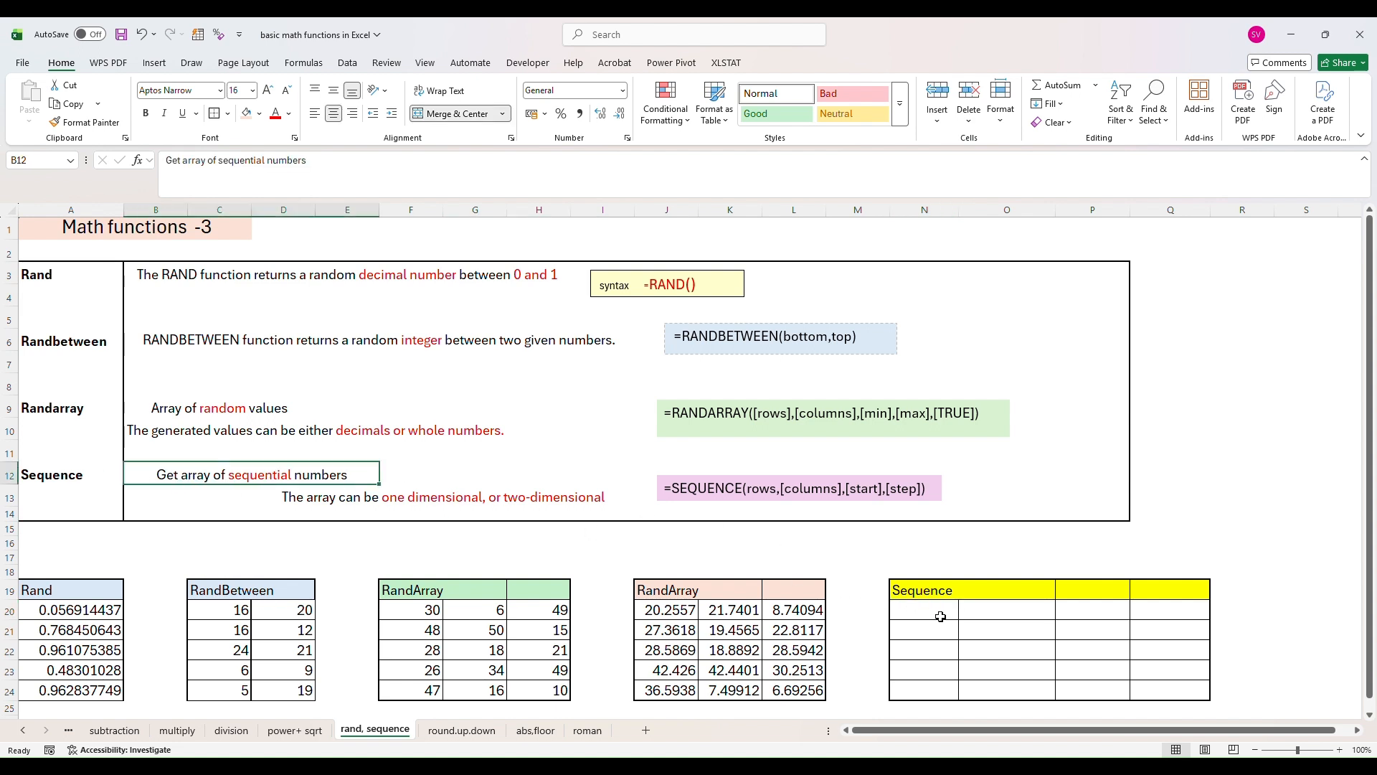
drag(940, 617, 1138, 691)
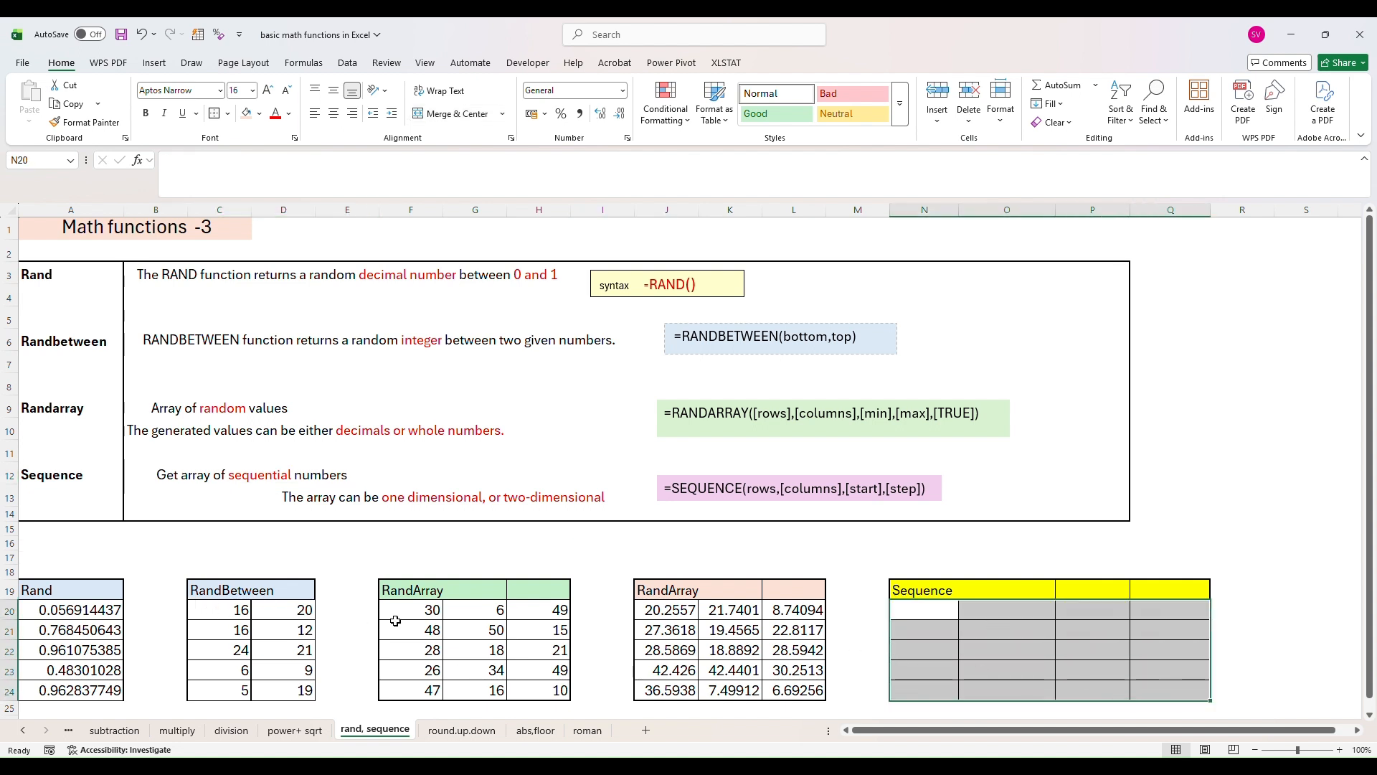
drag(421, 610, 548, 690)
drag(674, 612, 789, 687)
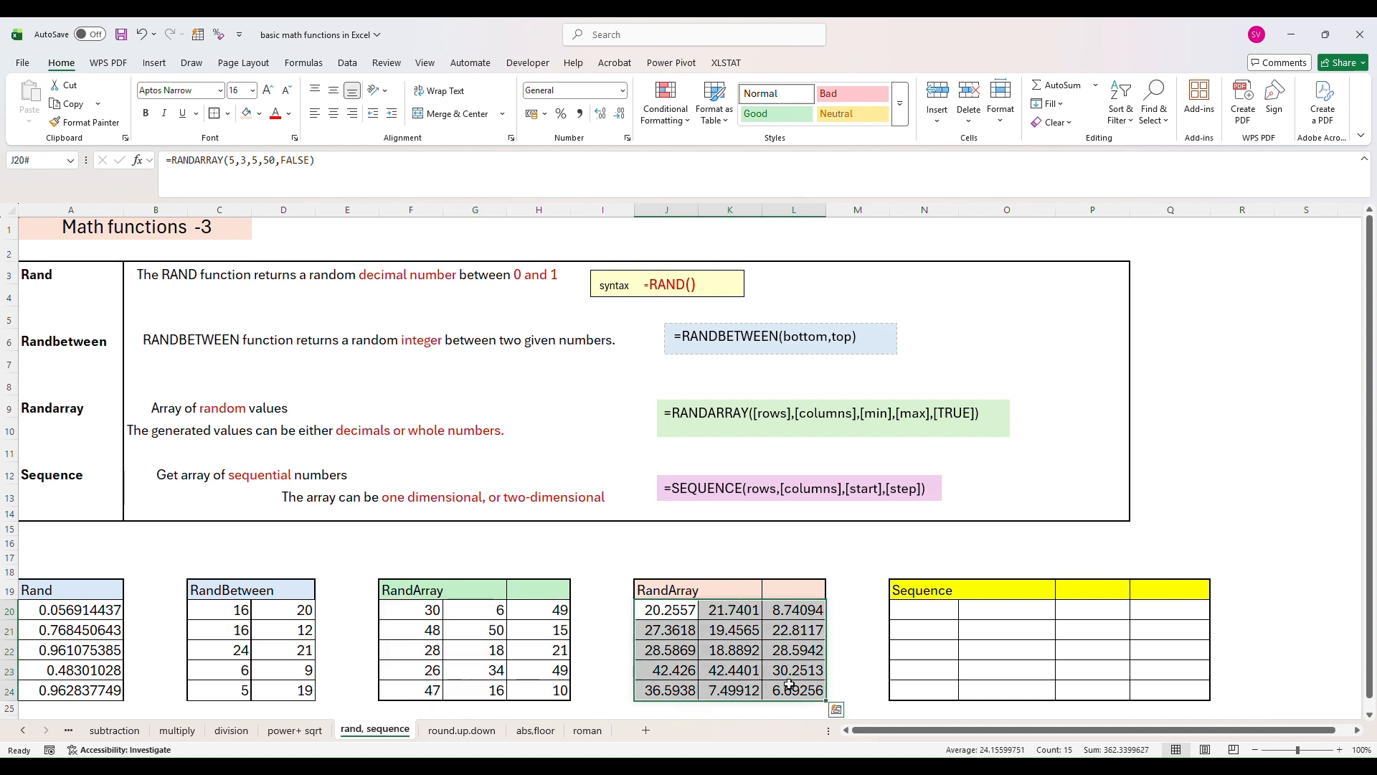
click(951, 613)
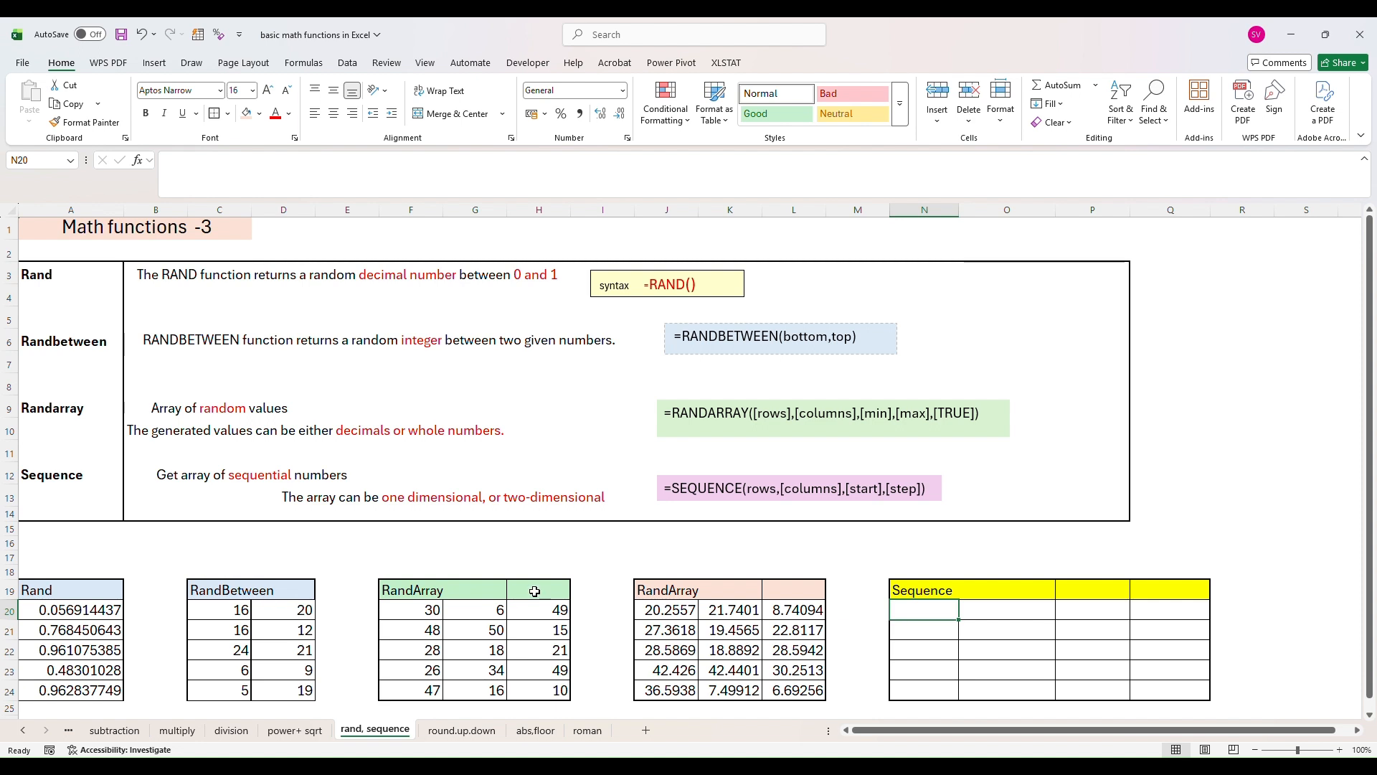
click(285, 503)
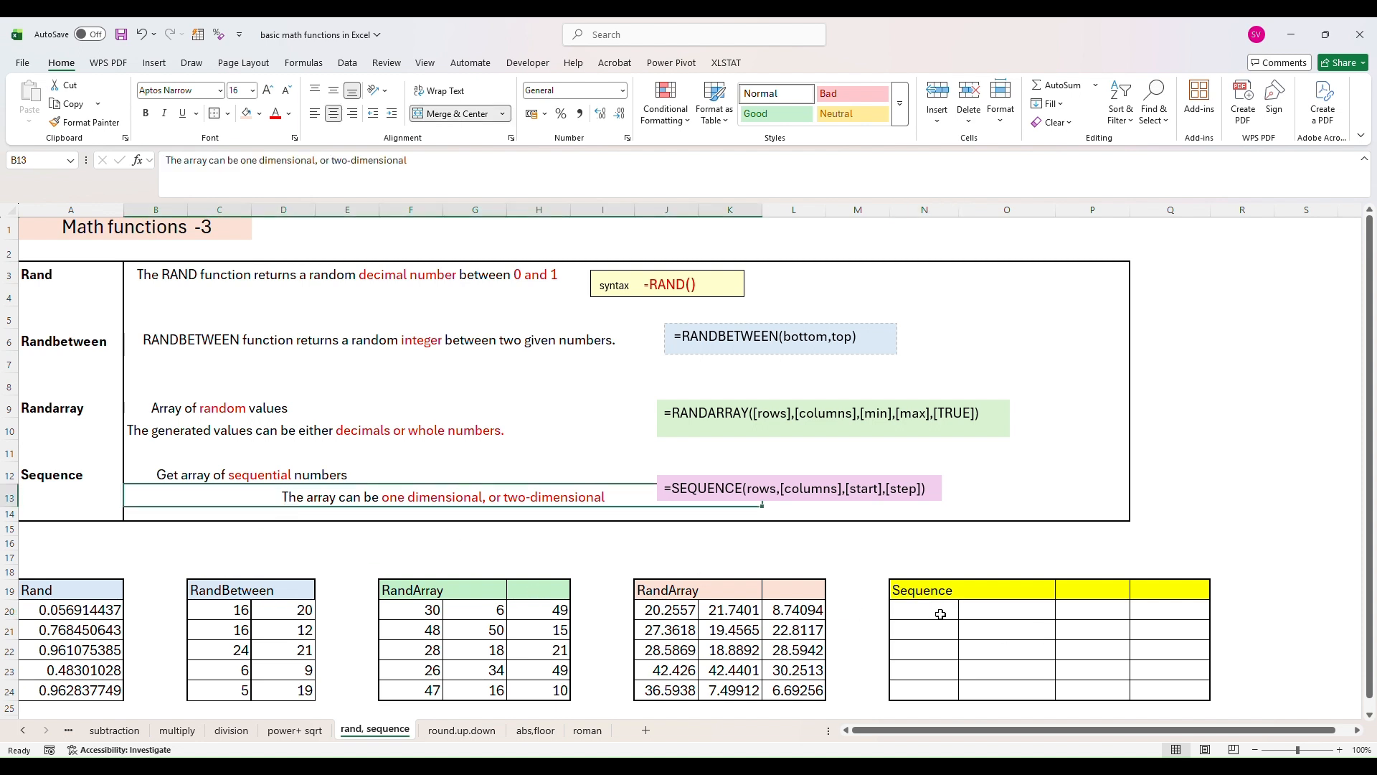
drag(940, 612, 1177, 618)
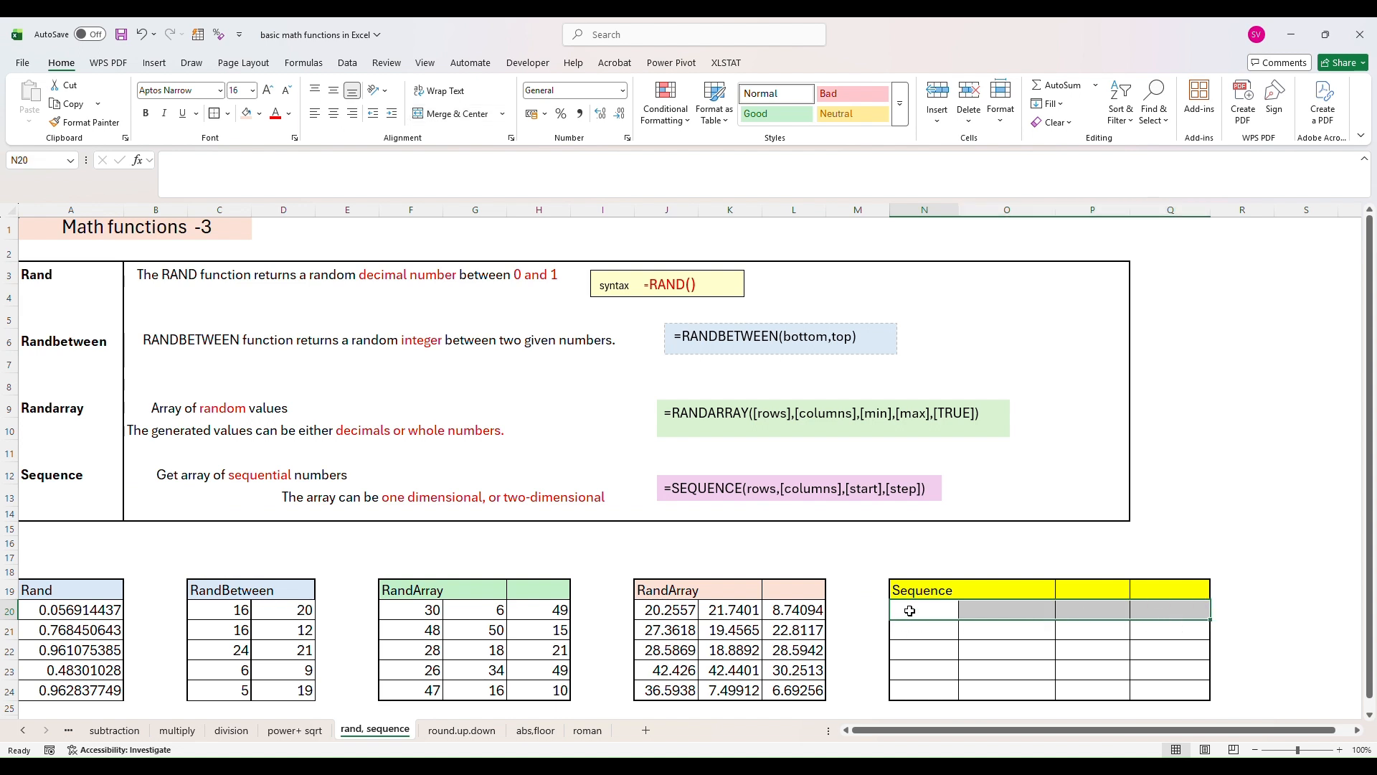
drag(909, 608, 916, 688)
drag(914, 610, 1173, 690)
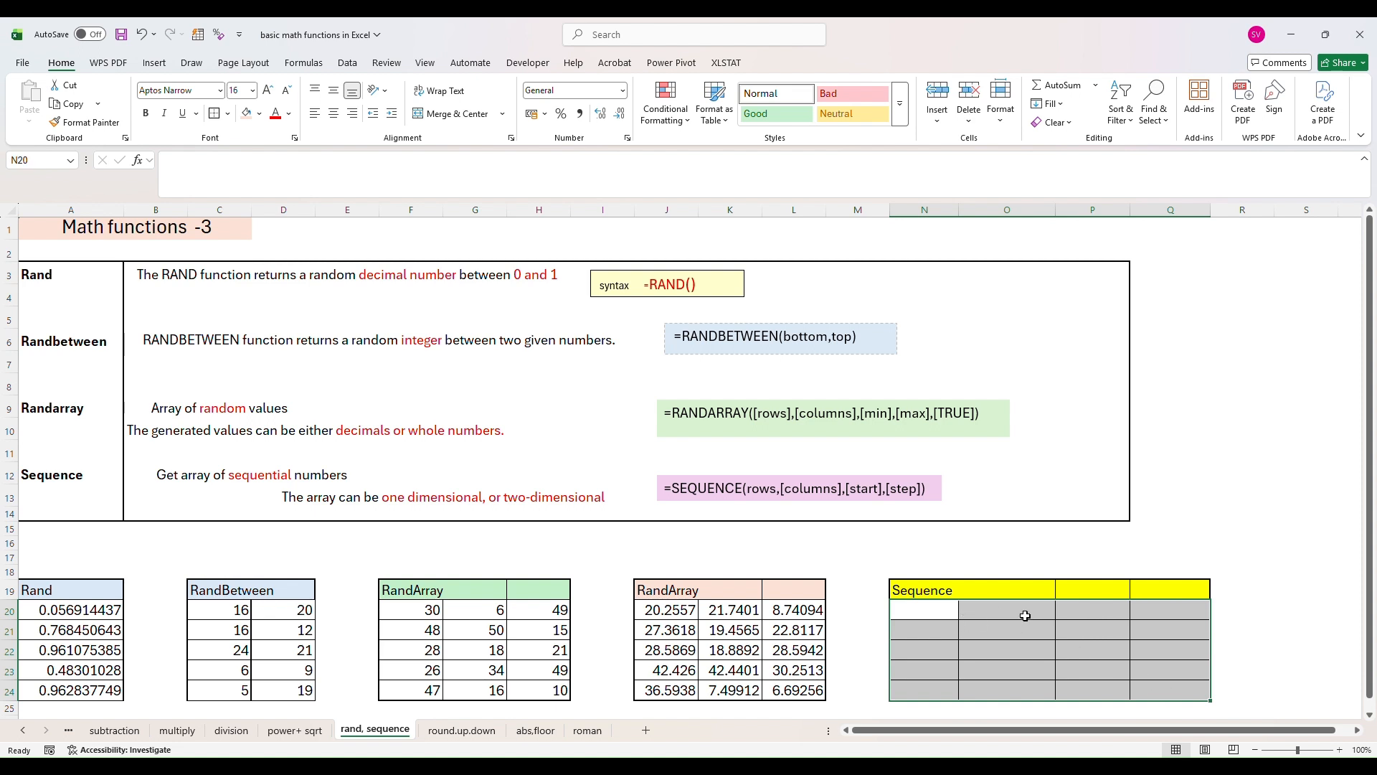
click(723, 494)
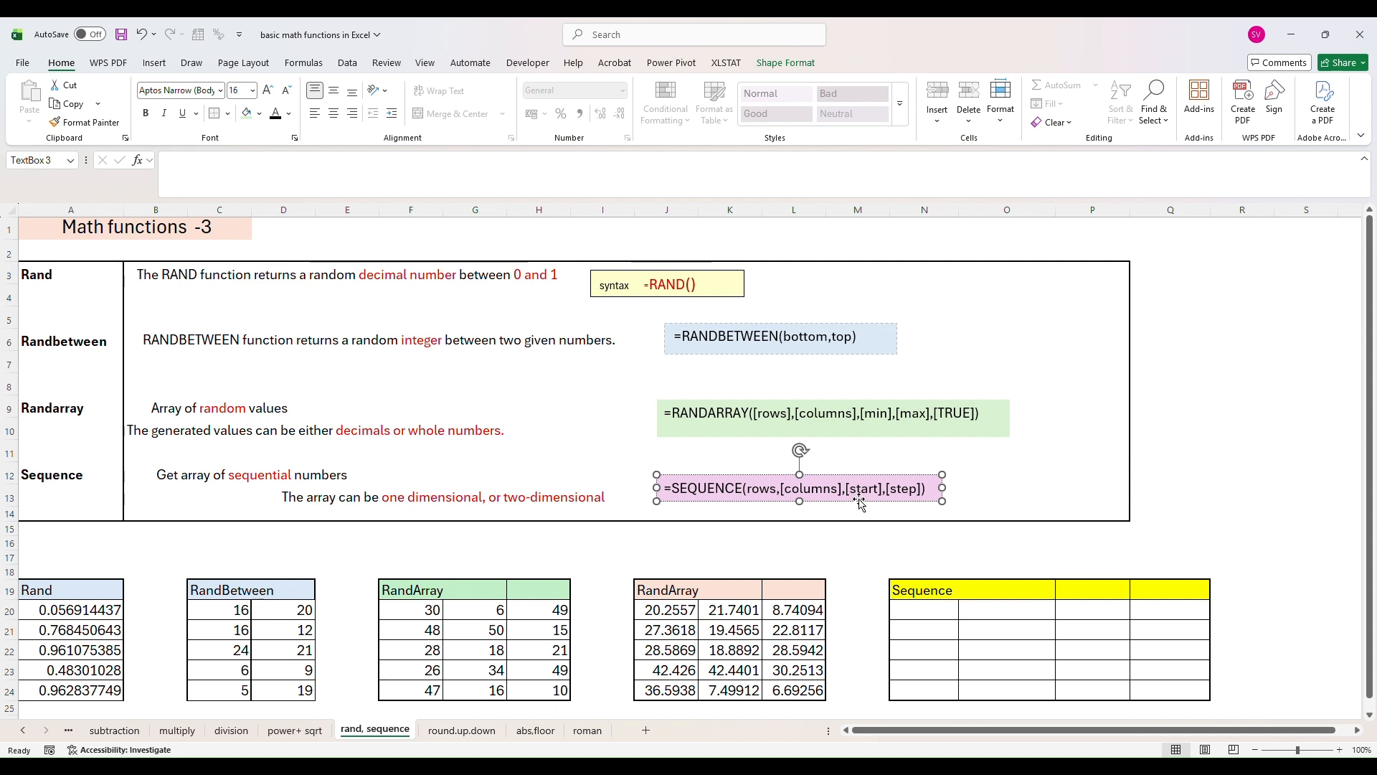
Step: Enter the formula =SEQUENCE(5,4,5,1) in cell N20 of the yellow Sequence table
click(906, 612)
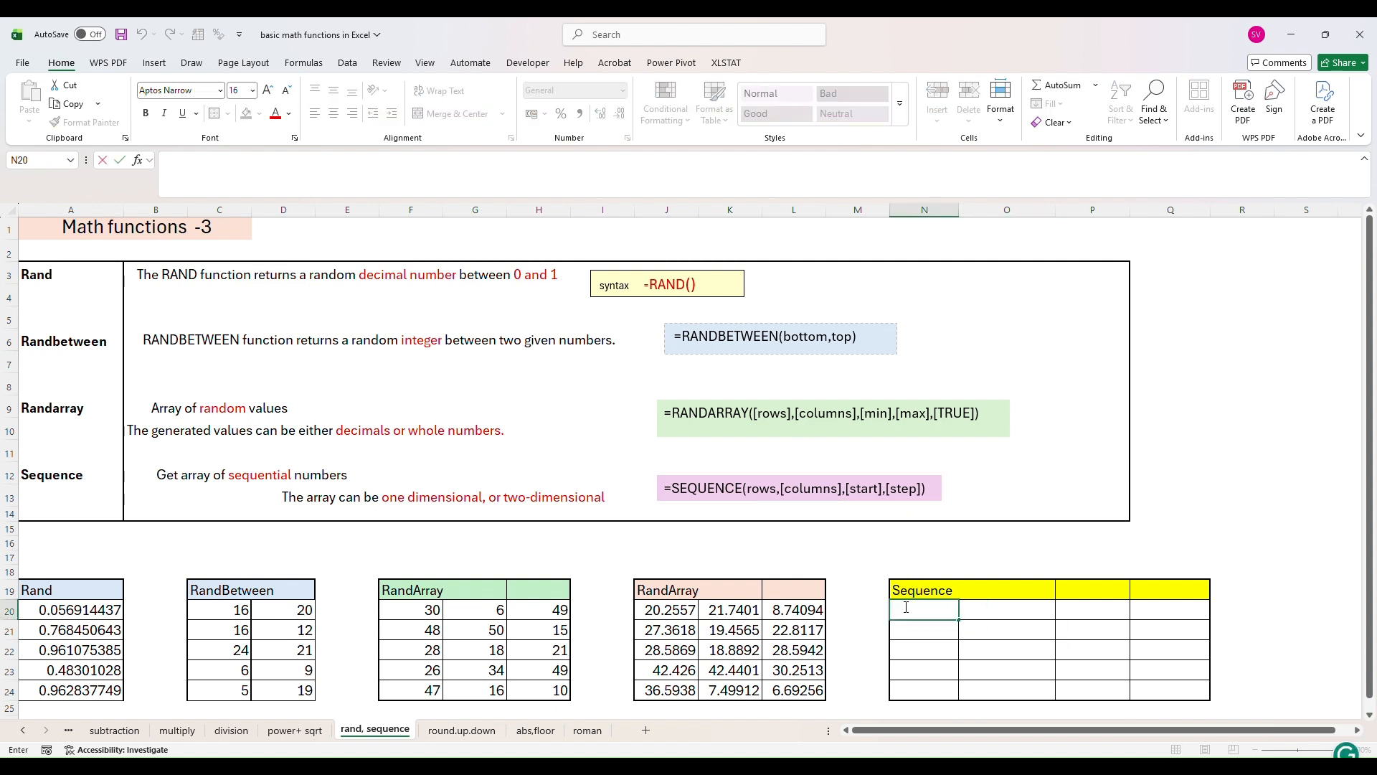
text(=sequenc)
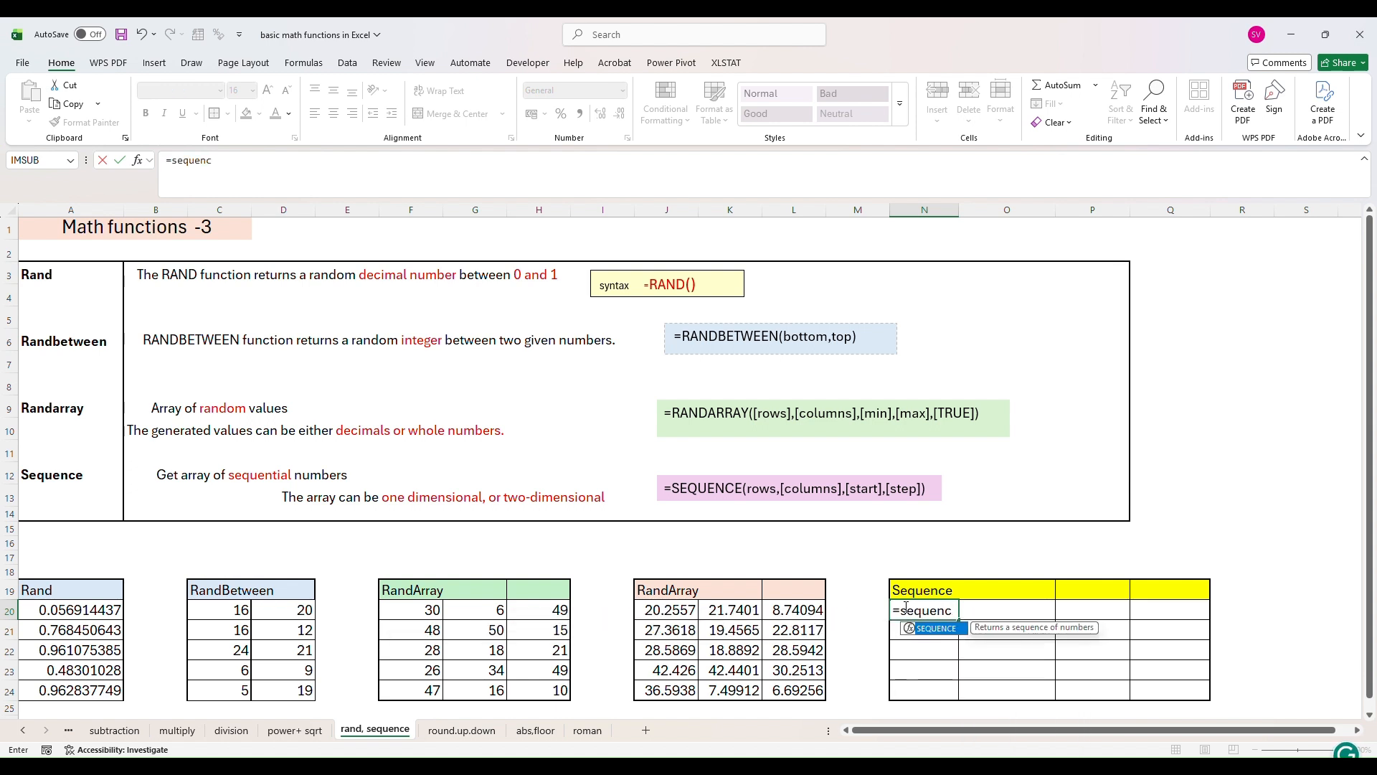
text(e)
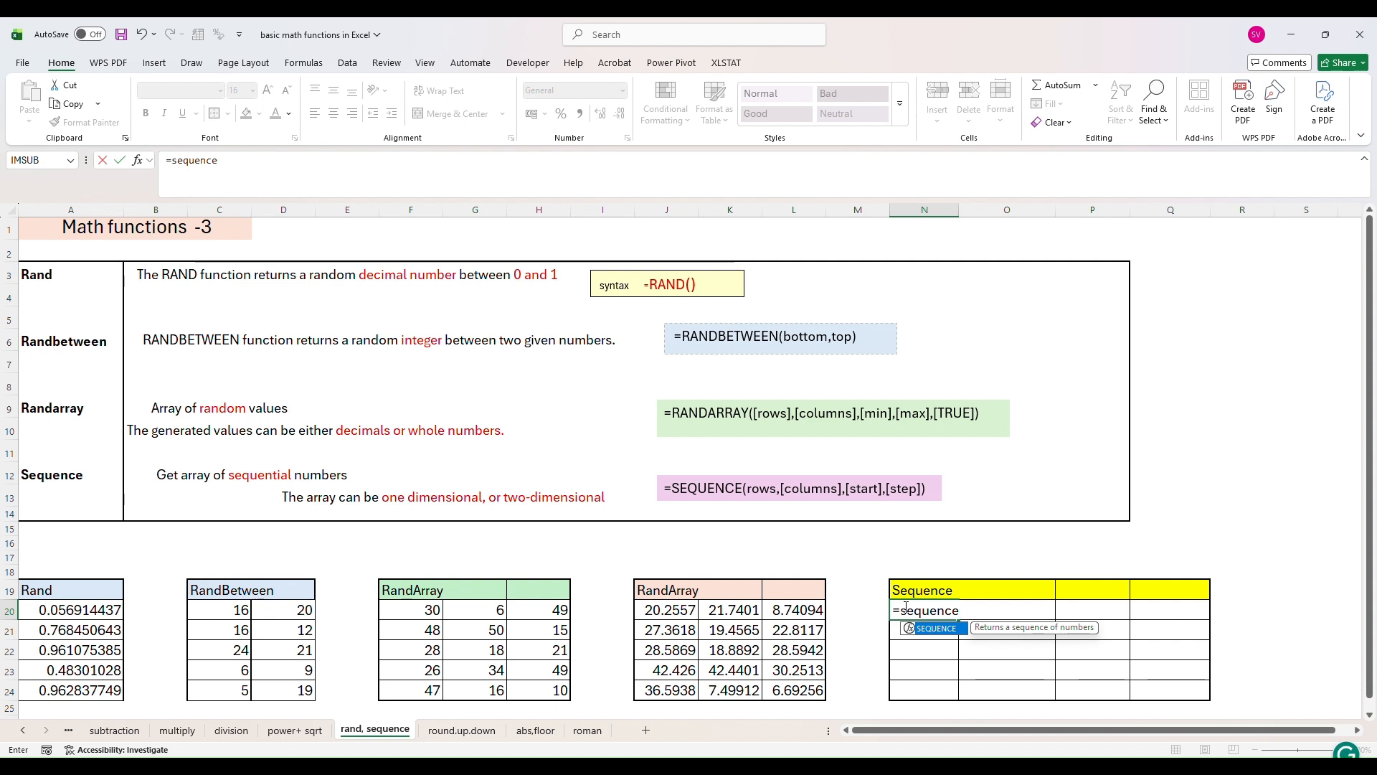
text(()
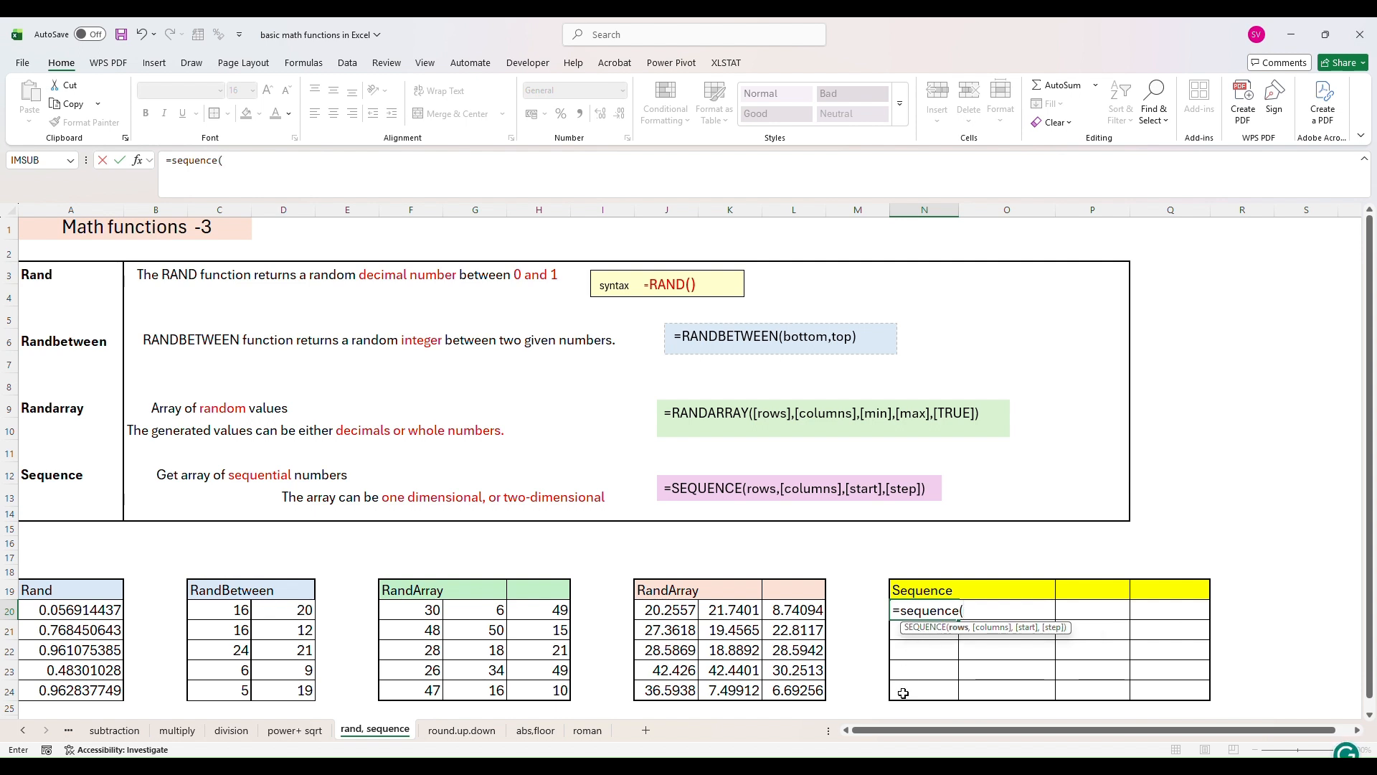
text(5,4)
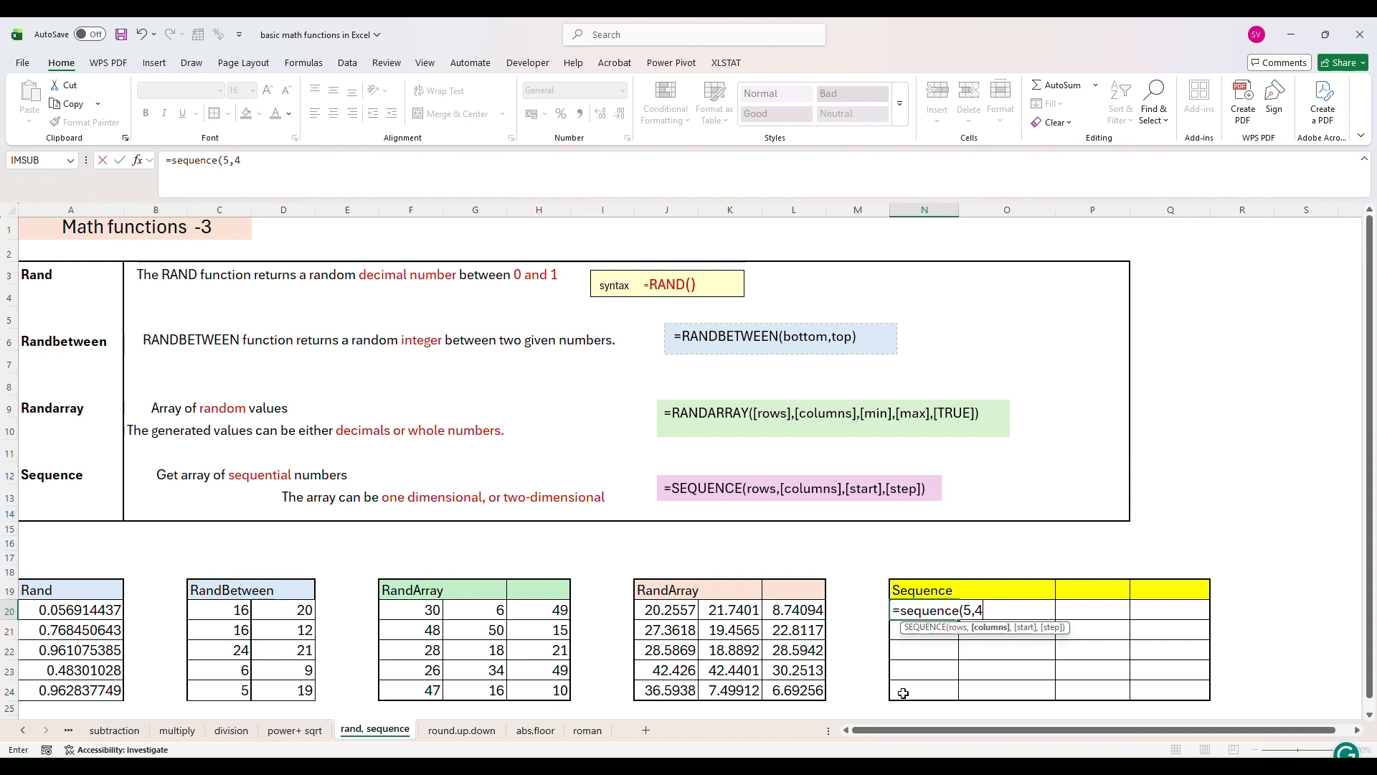
text(,)
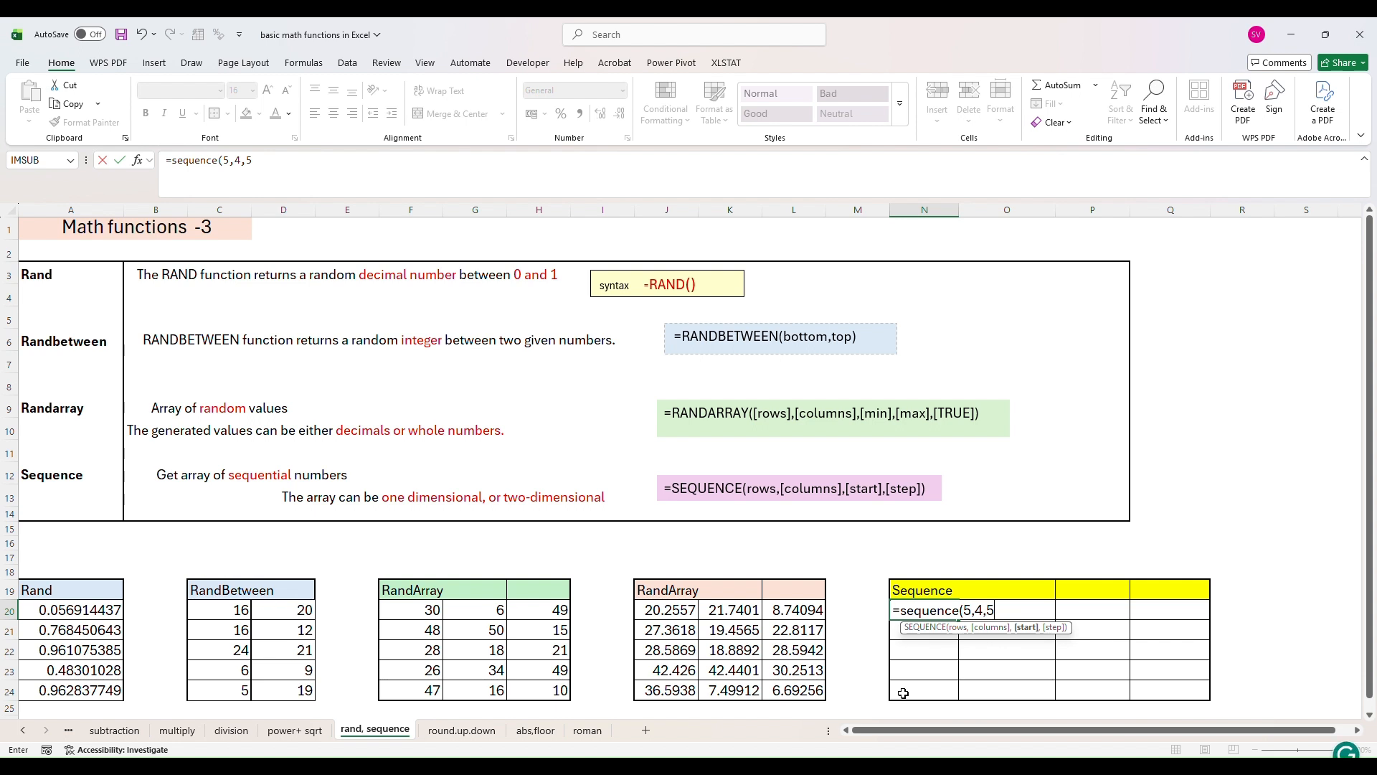
text(5,)
text())
key(Return)
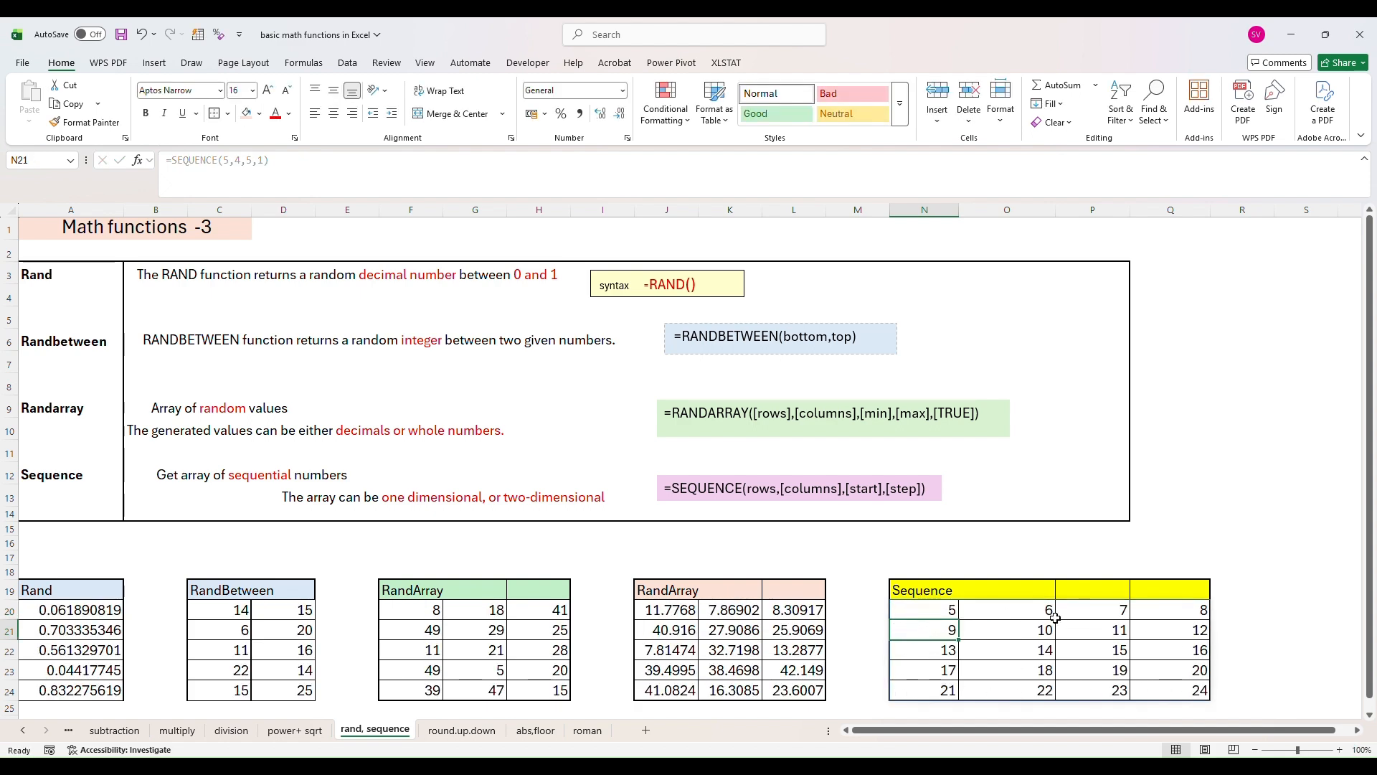
Step: Change the step argument of the SEQUENCE formula in N20 to 2
double_click(944, 610)
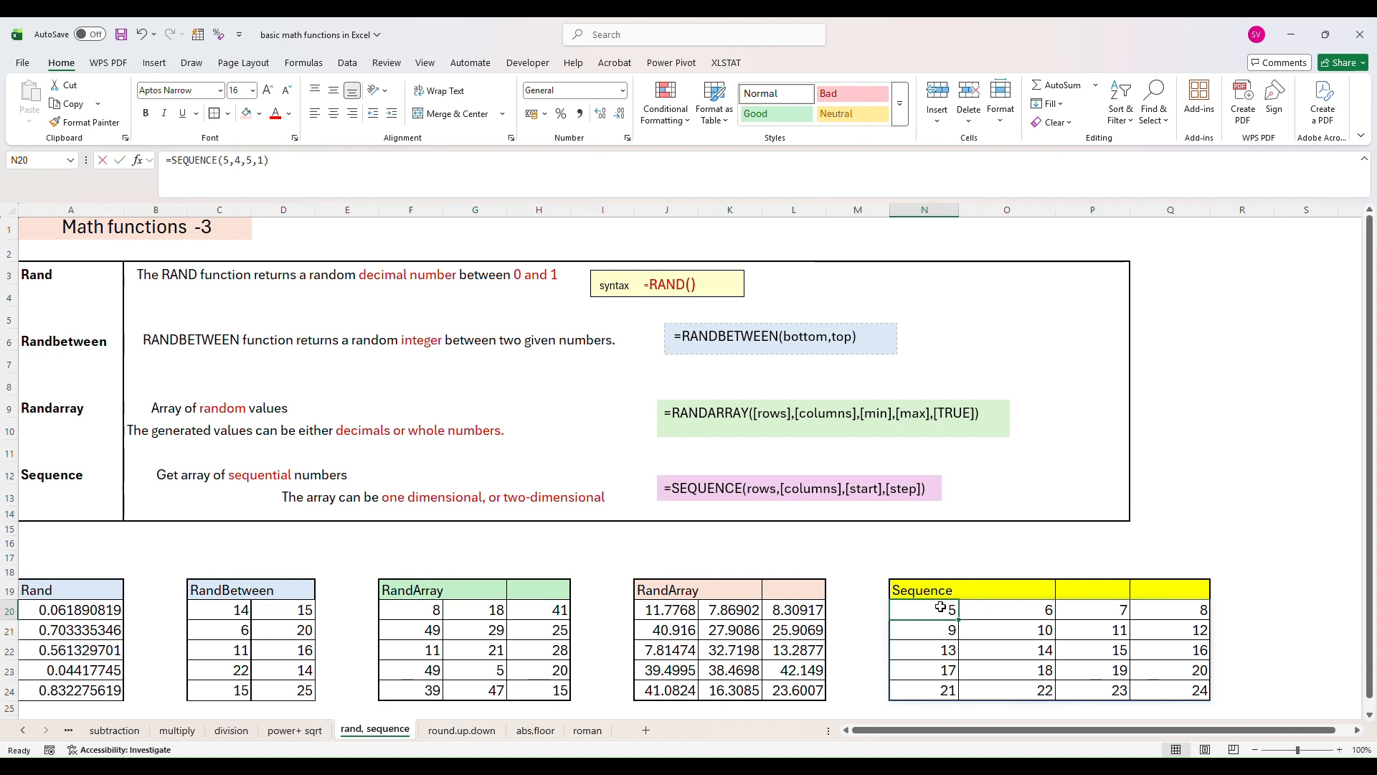
click(1019, 611)
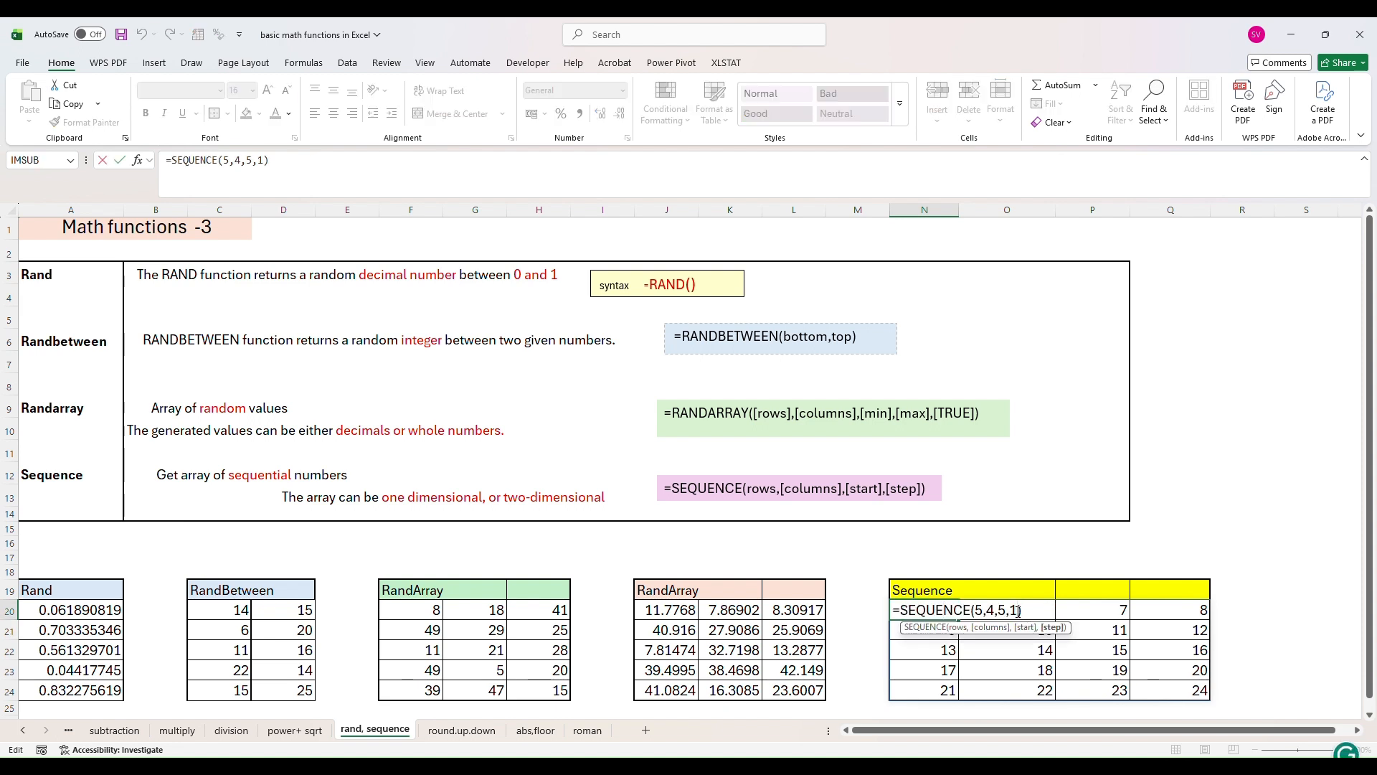
key(BackSpace)
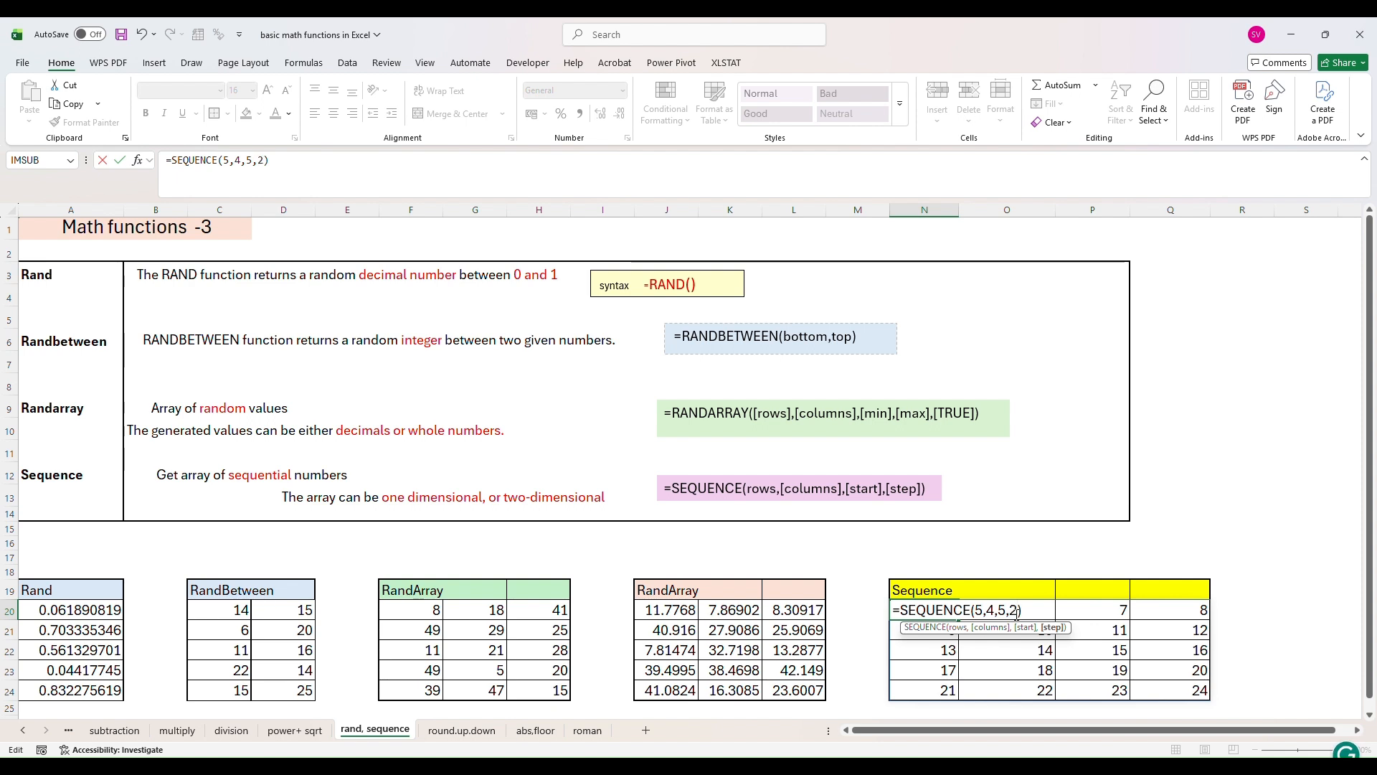
text(2)
key(Return)
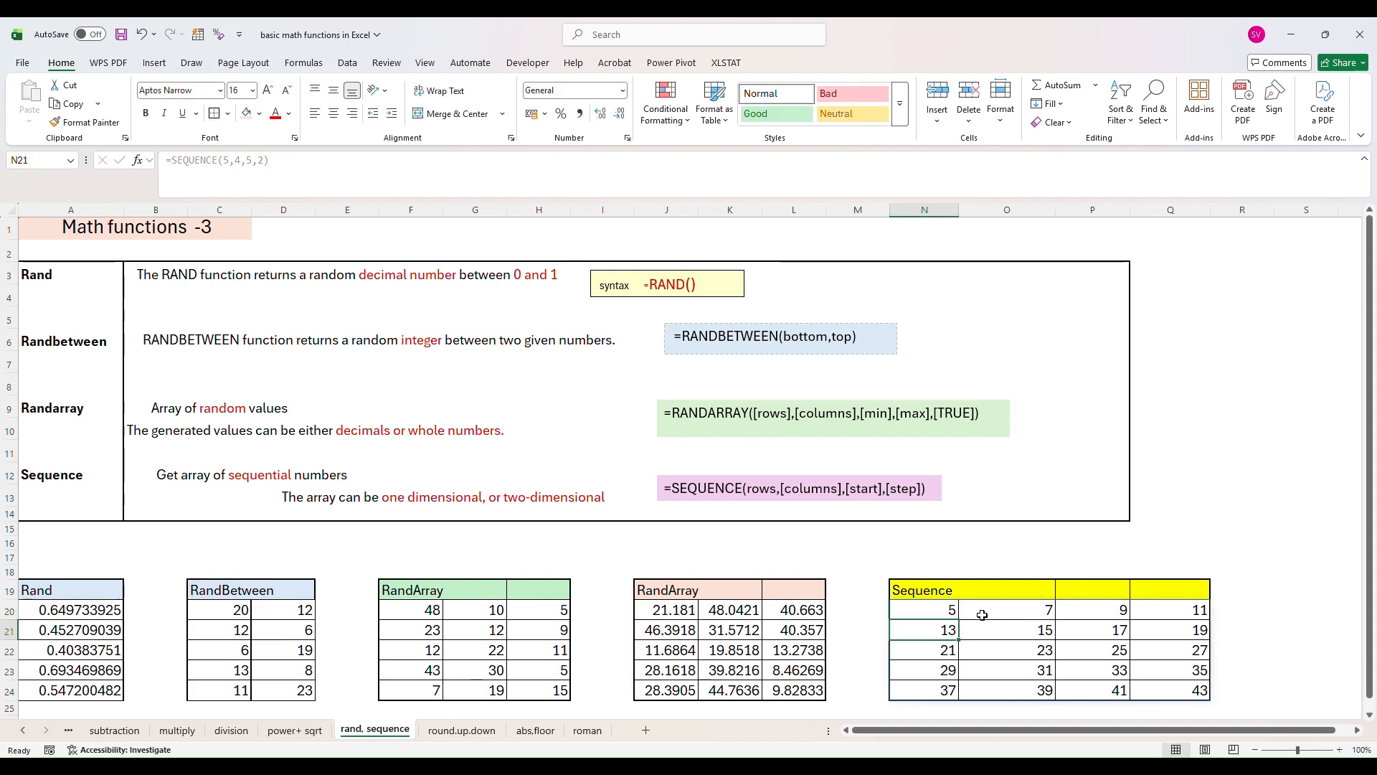
Step: Examine the increments between neighbouring values across the first row of the Sequence table, N20:Q20
click(955, 611)
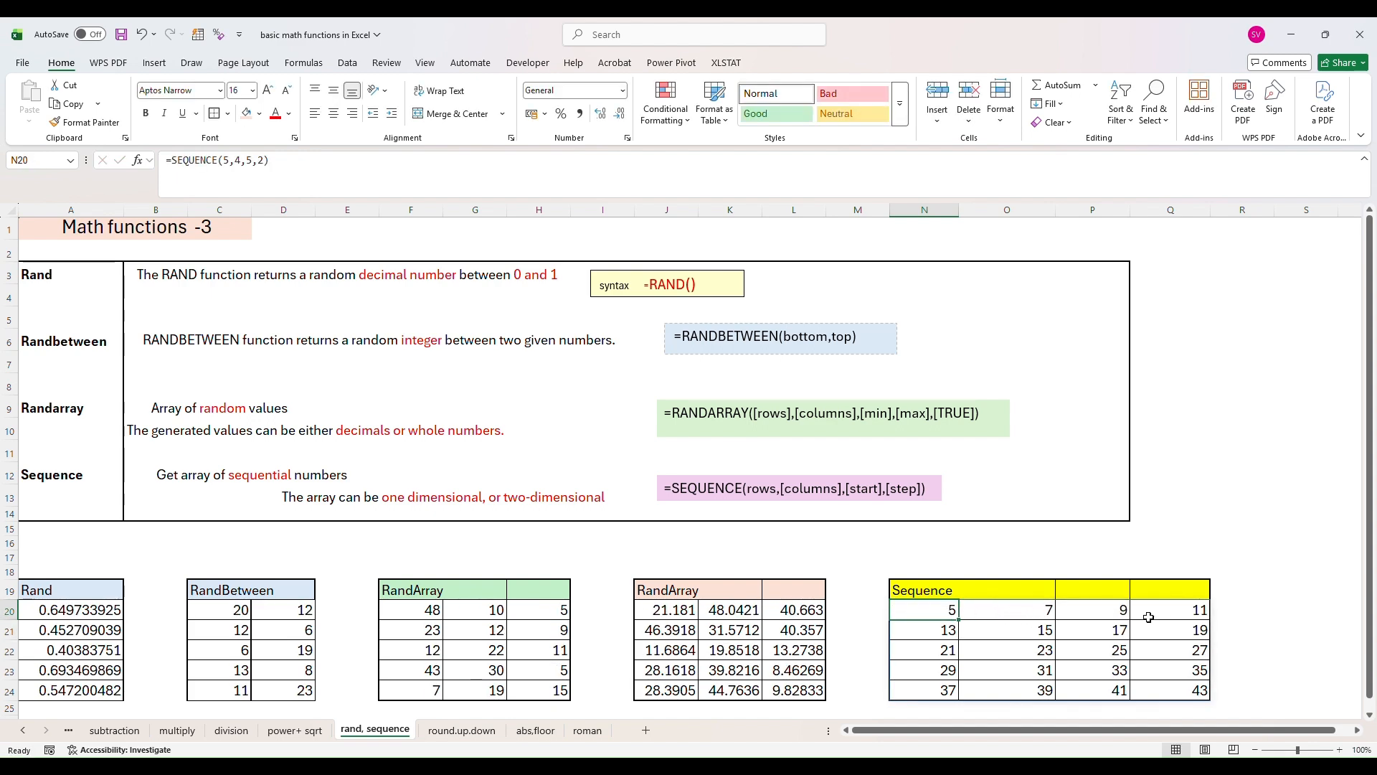
mouse_move(959, 611)
mouse_down()
mouse_move(977, 611)
mouse_move(934, 610)
mouse_up()
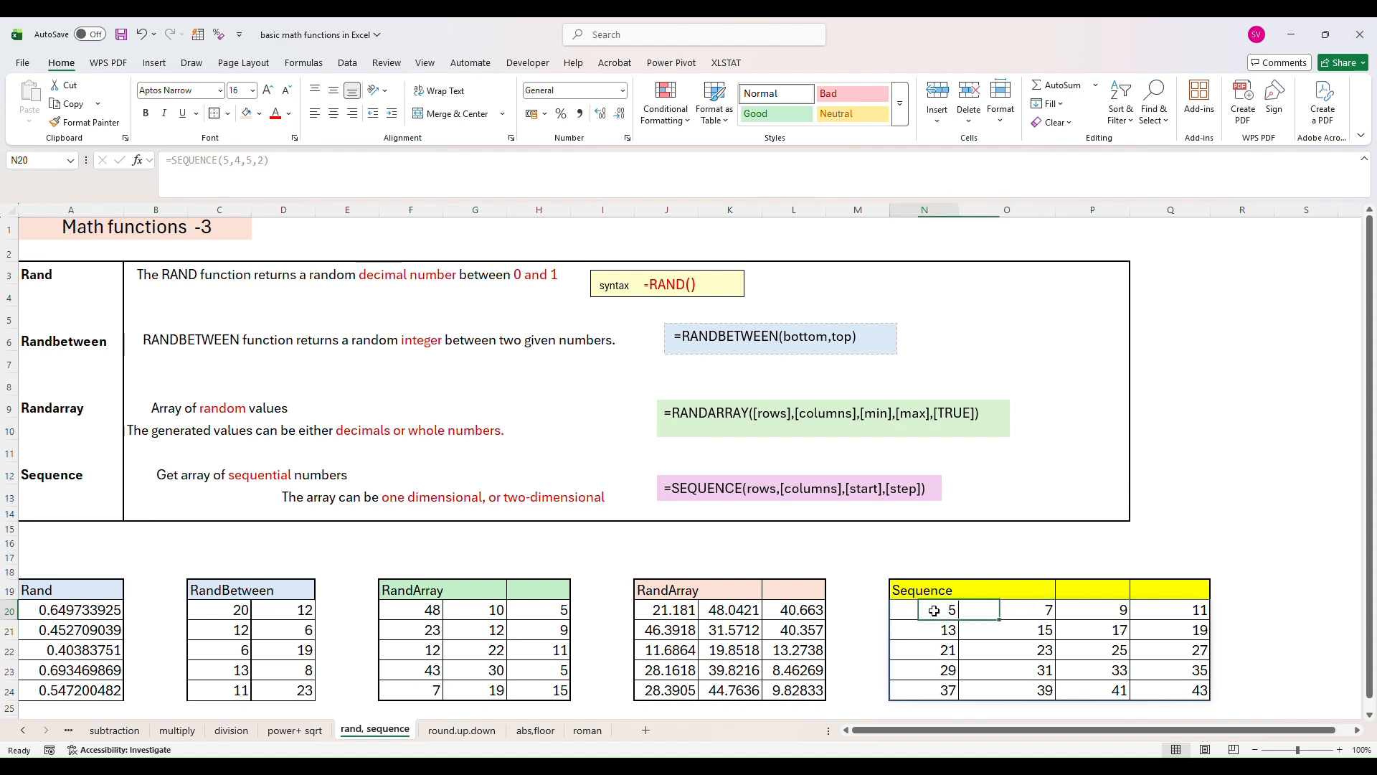
click(987, 611)
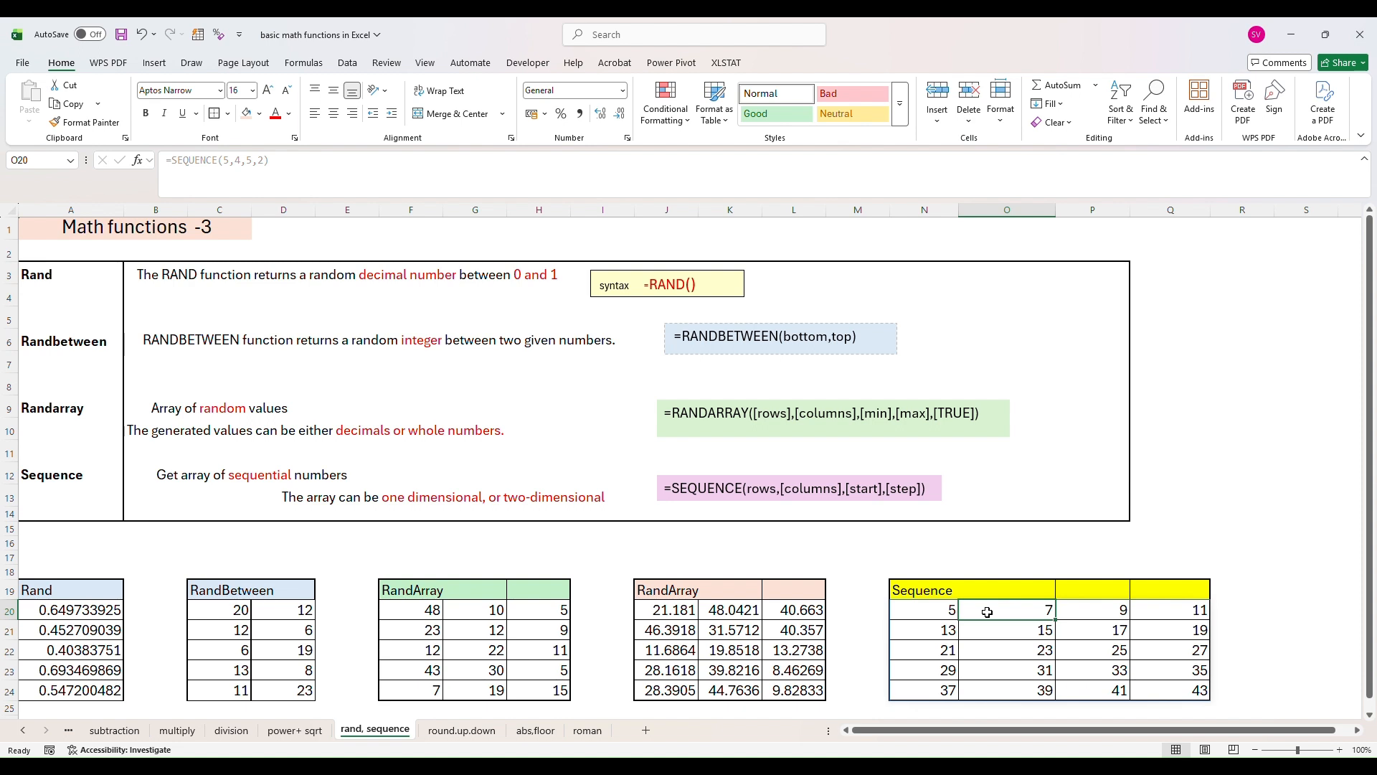
click(950, 613)
click(983, 615)
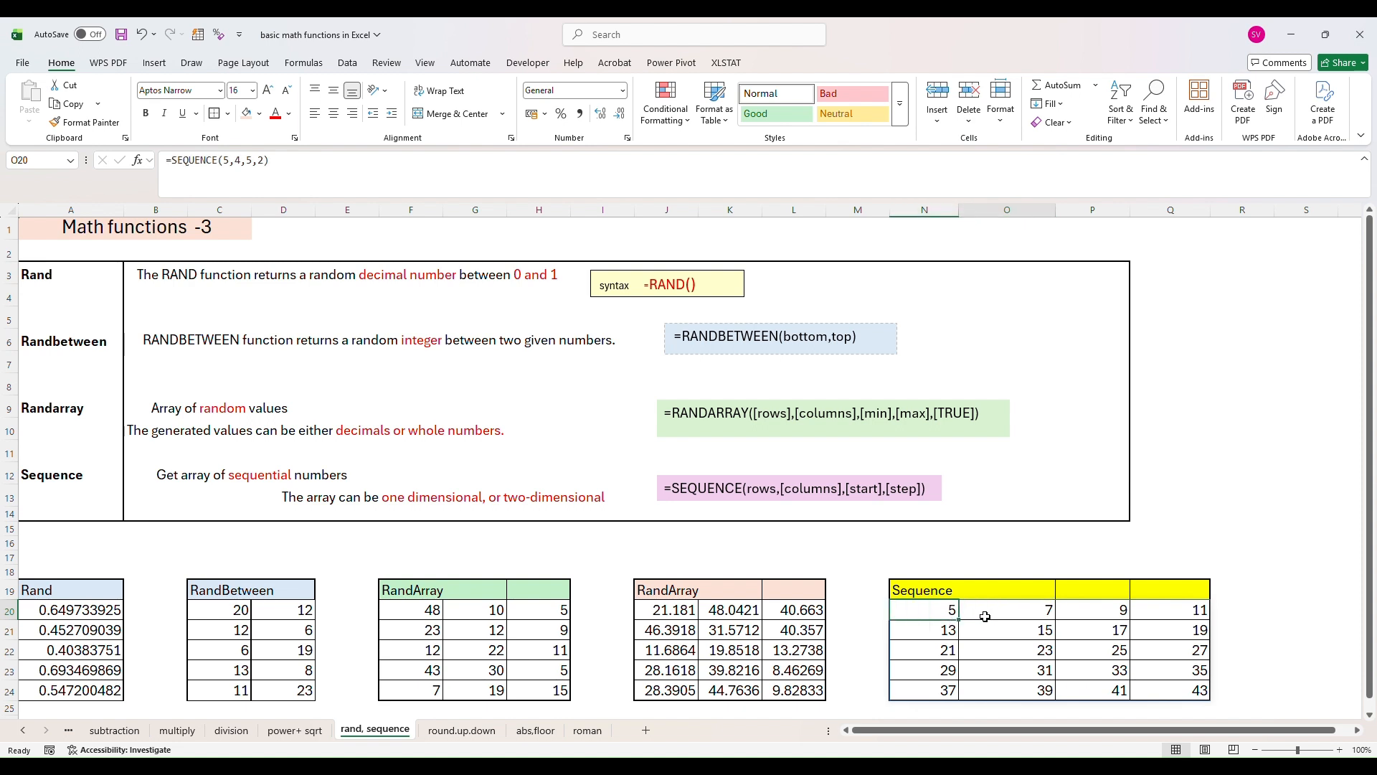
click(932, 611)
click(1008, 615)
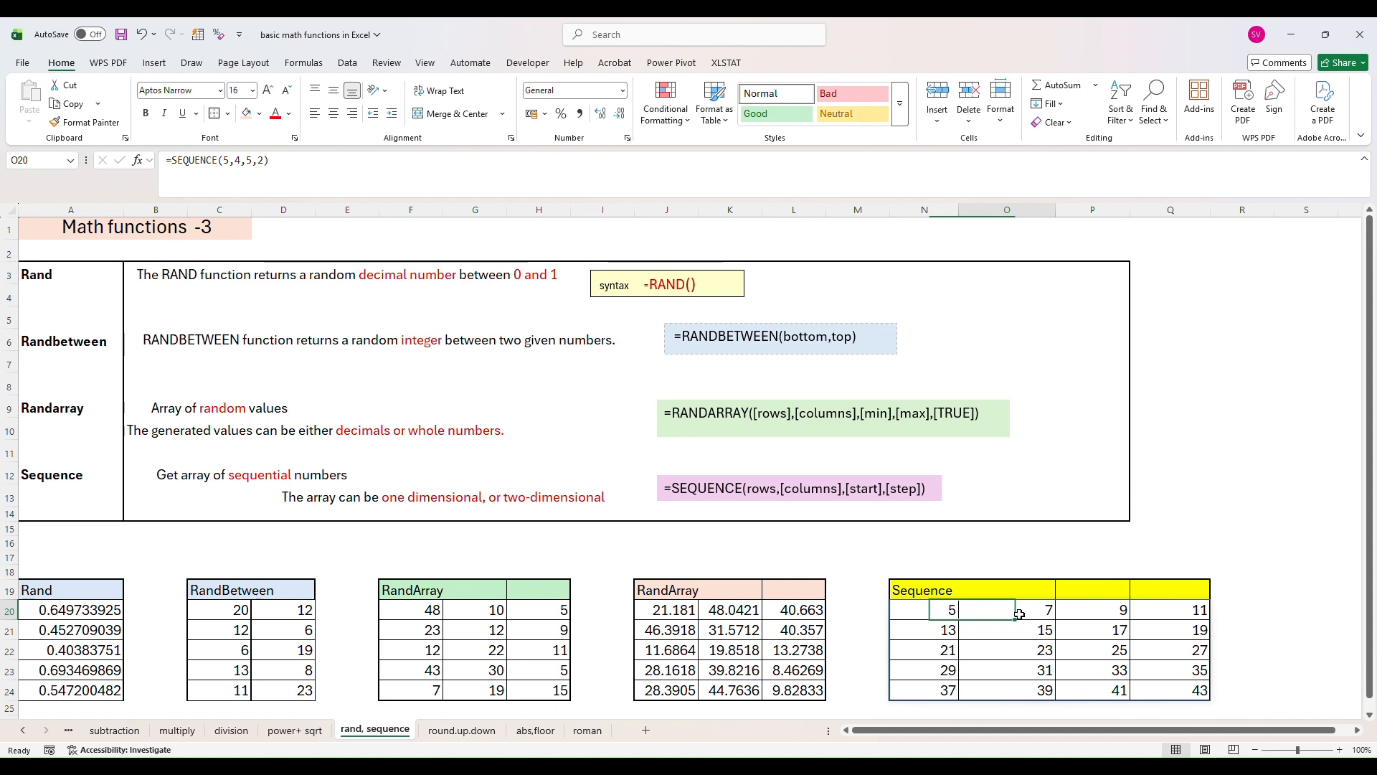
click(1093, 611)
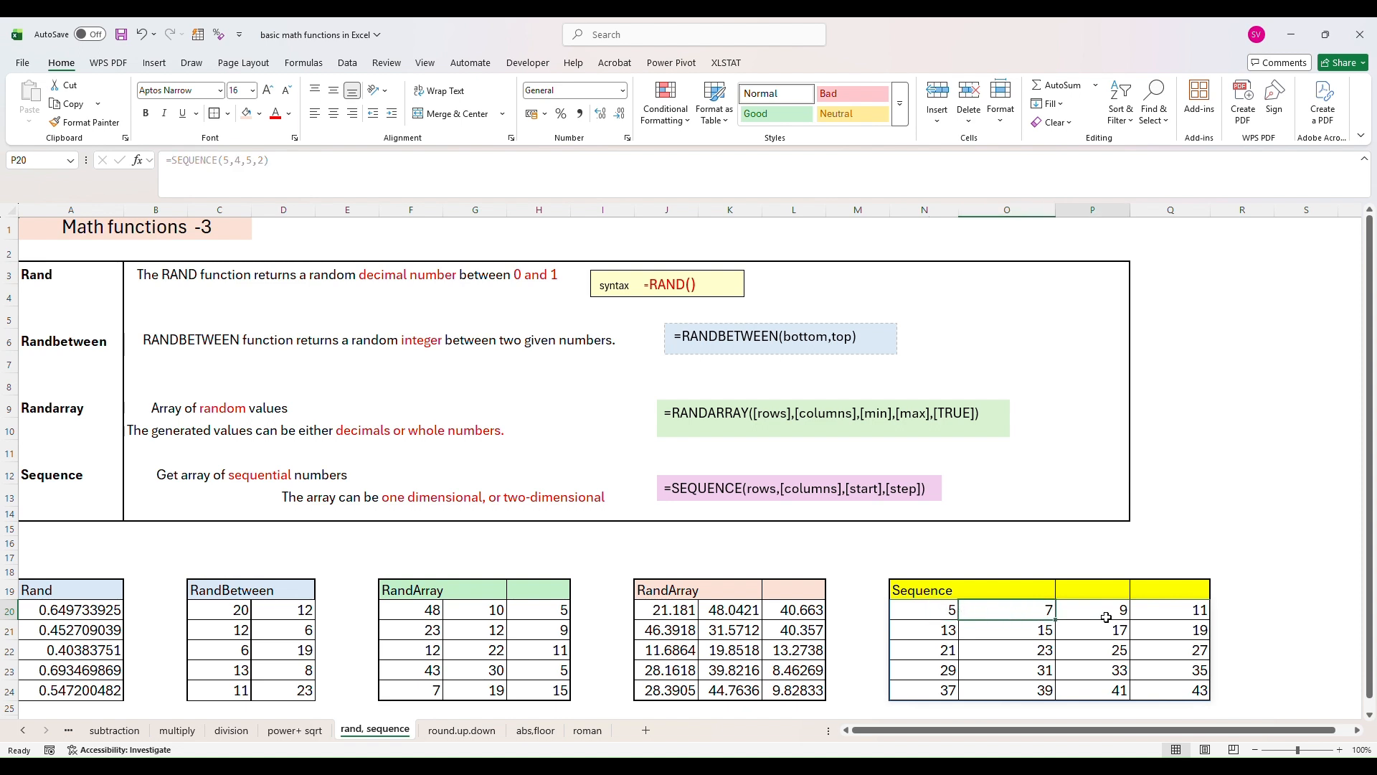
click(1145, 617)
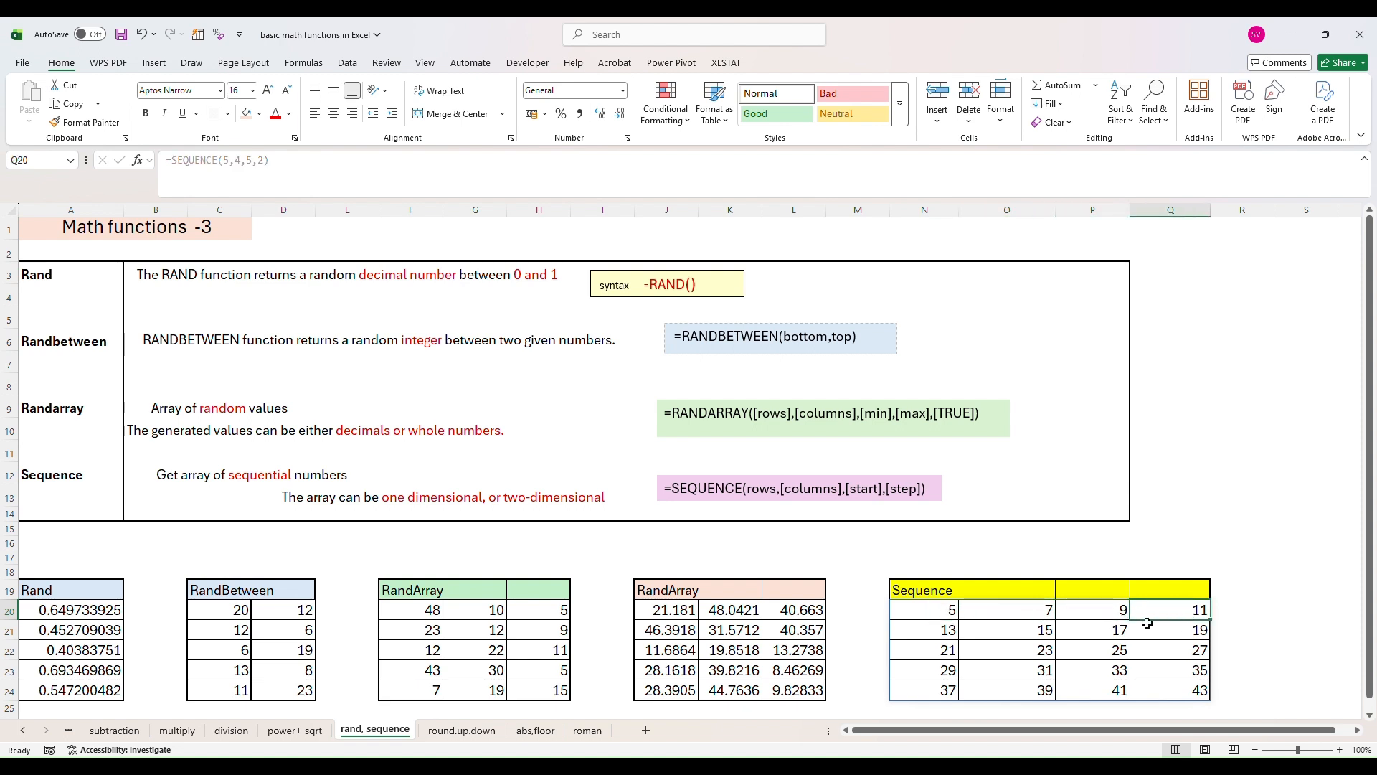
Step: Set the step argument of the SEQUENCE formula in N20 to 5
click(945, 615)
double_click(945, 615)
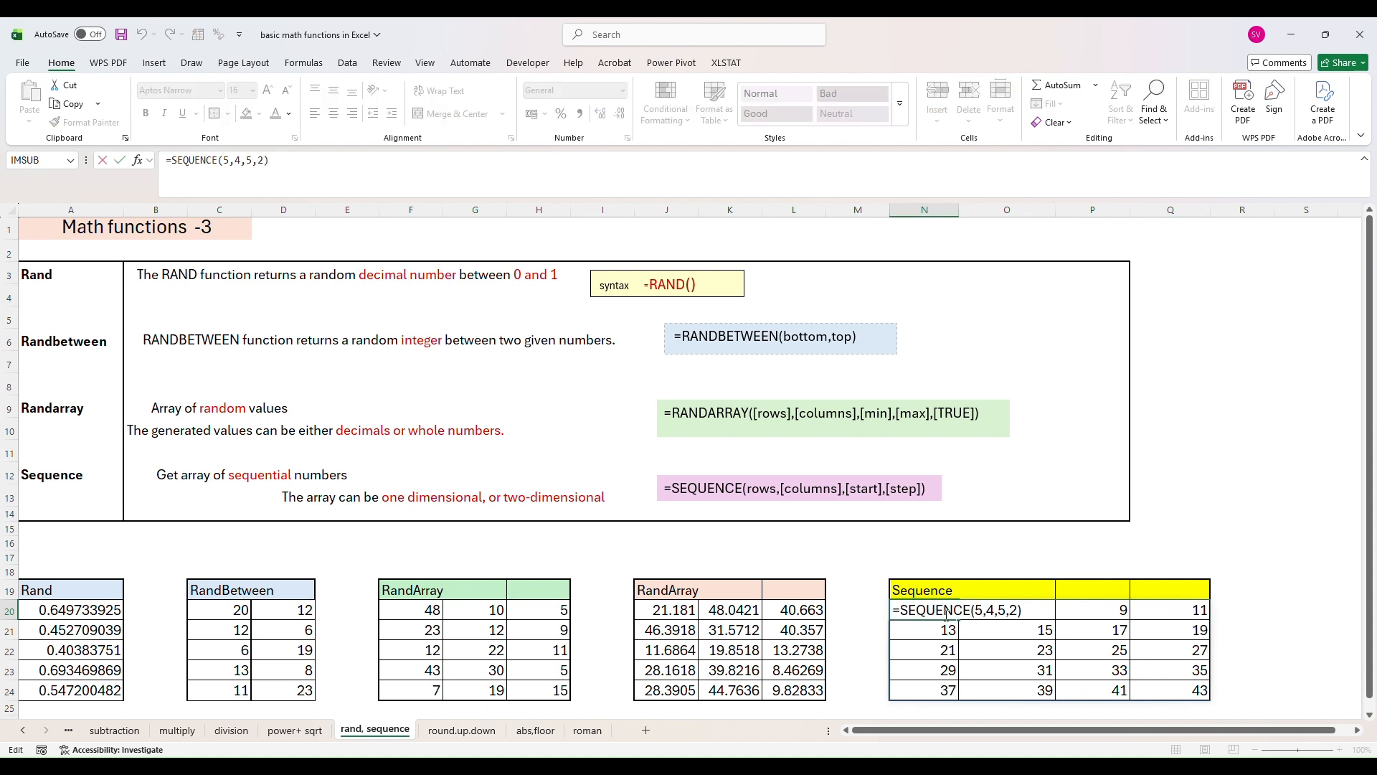
click(1018, 610)
key(BackSpace)
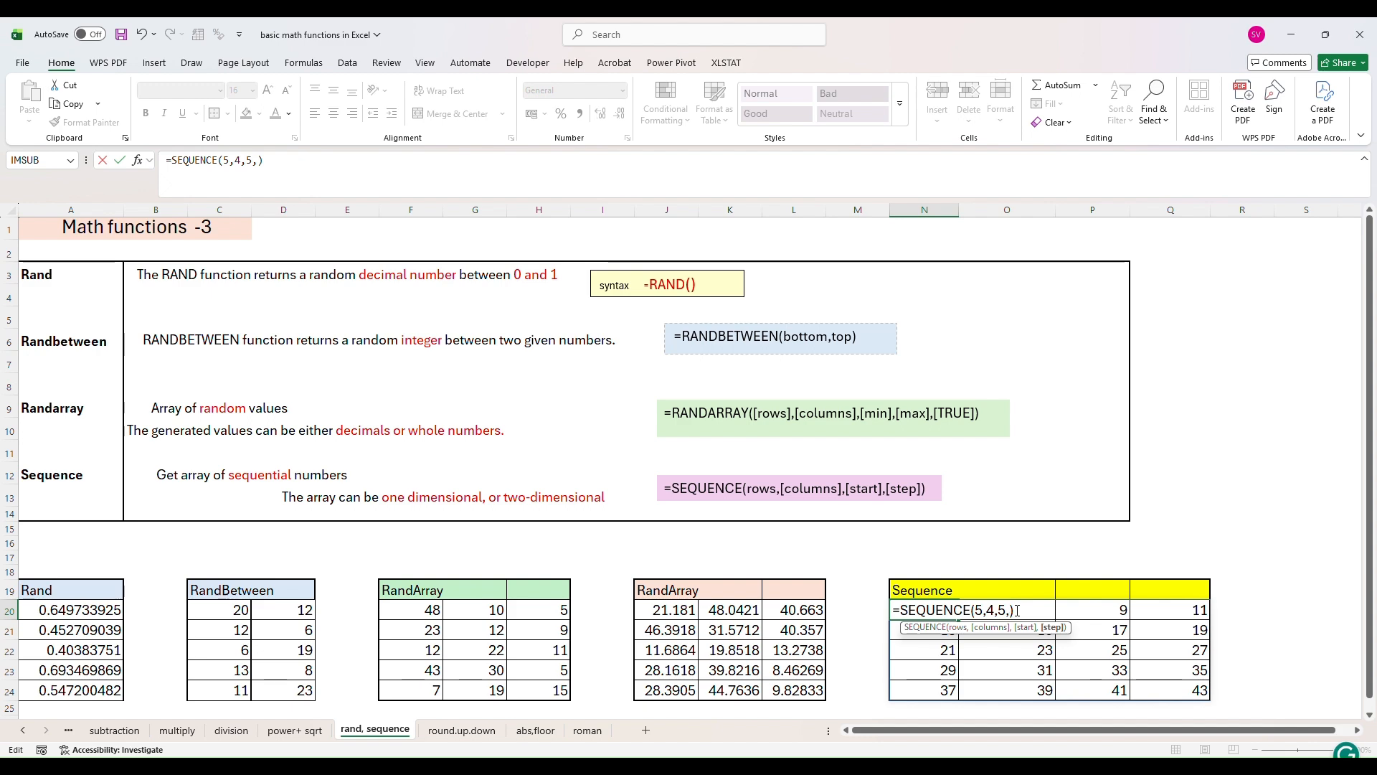
text(5)
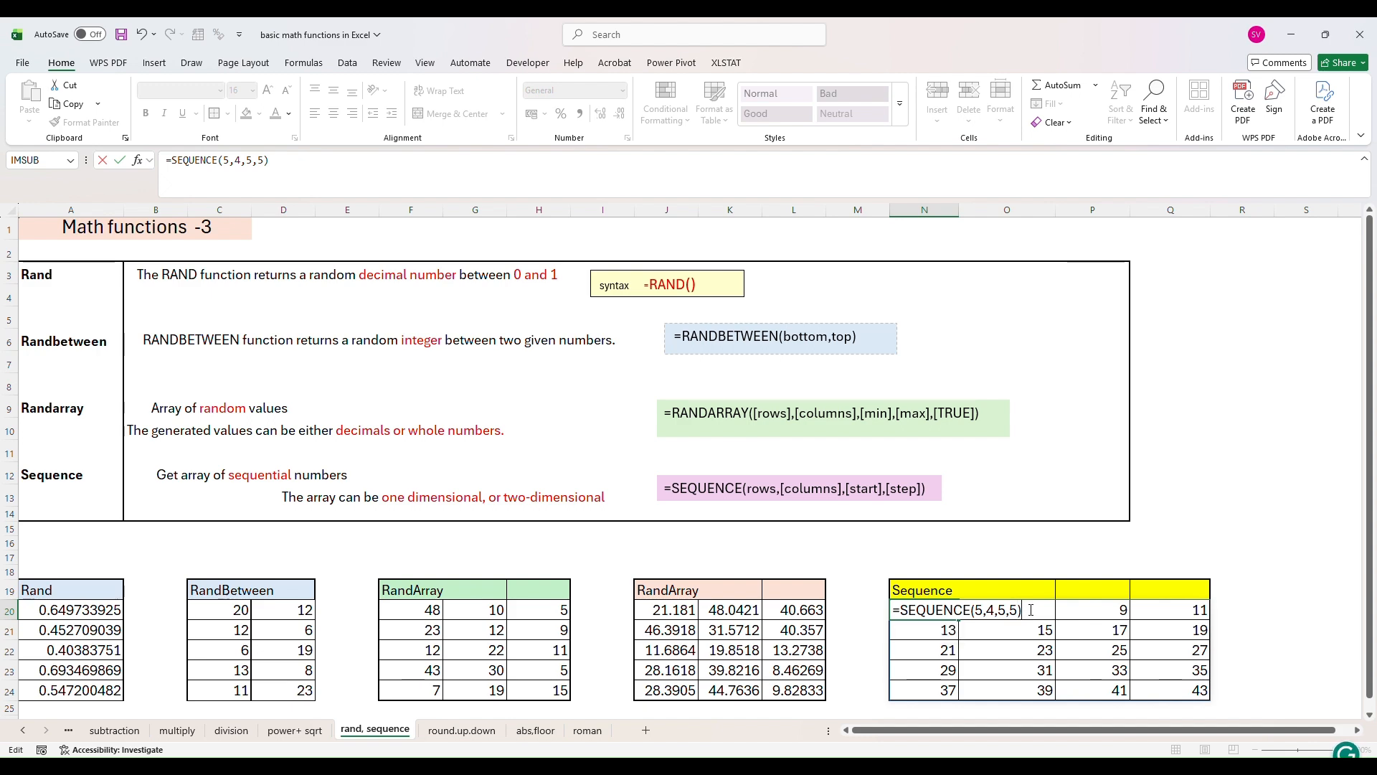
key(Return)
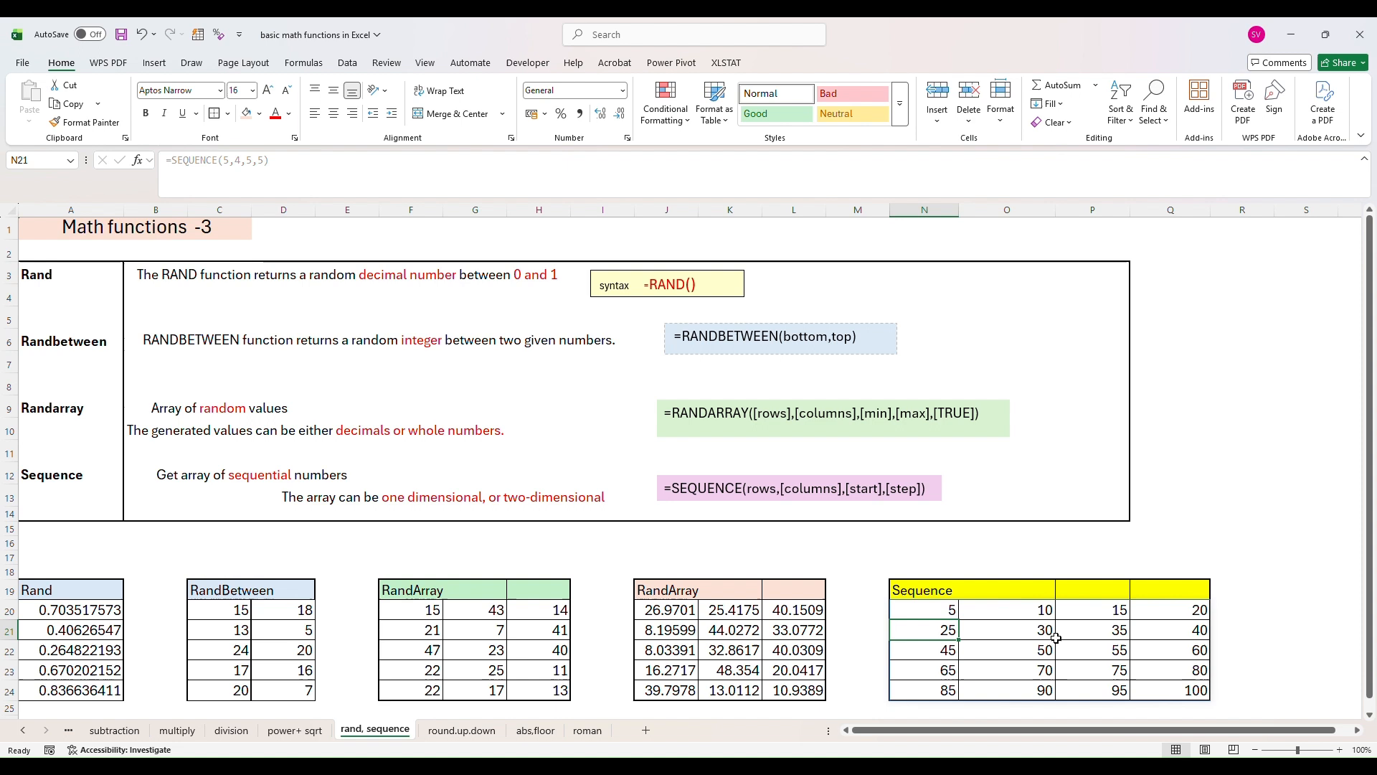
Step: Set the step argument of the SEQUENCE formula in N20 to 100
double_click(913, 609)
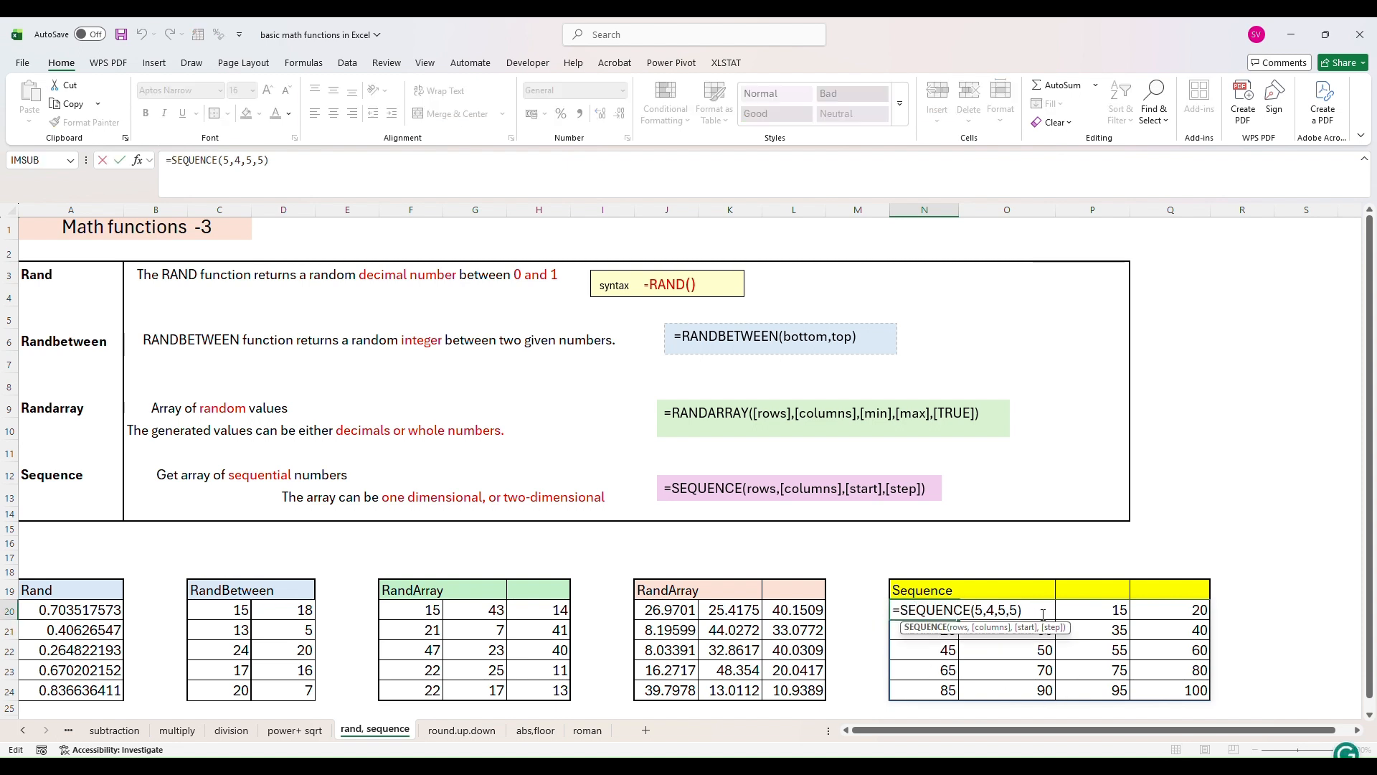
click(1018, 611)
key(BackSpace)
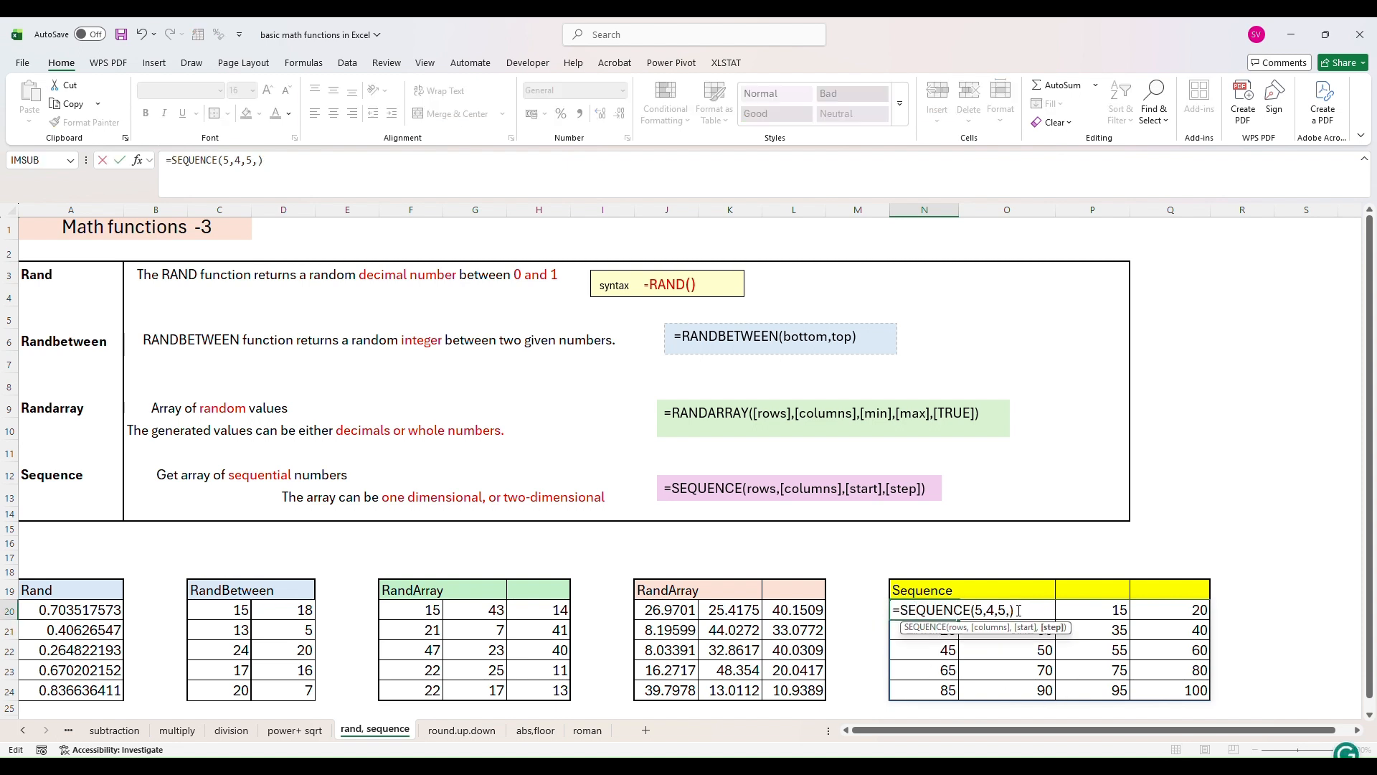
text(100)
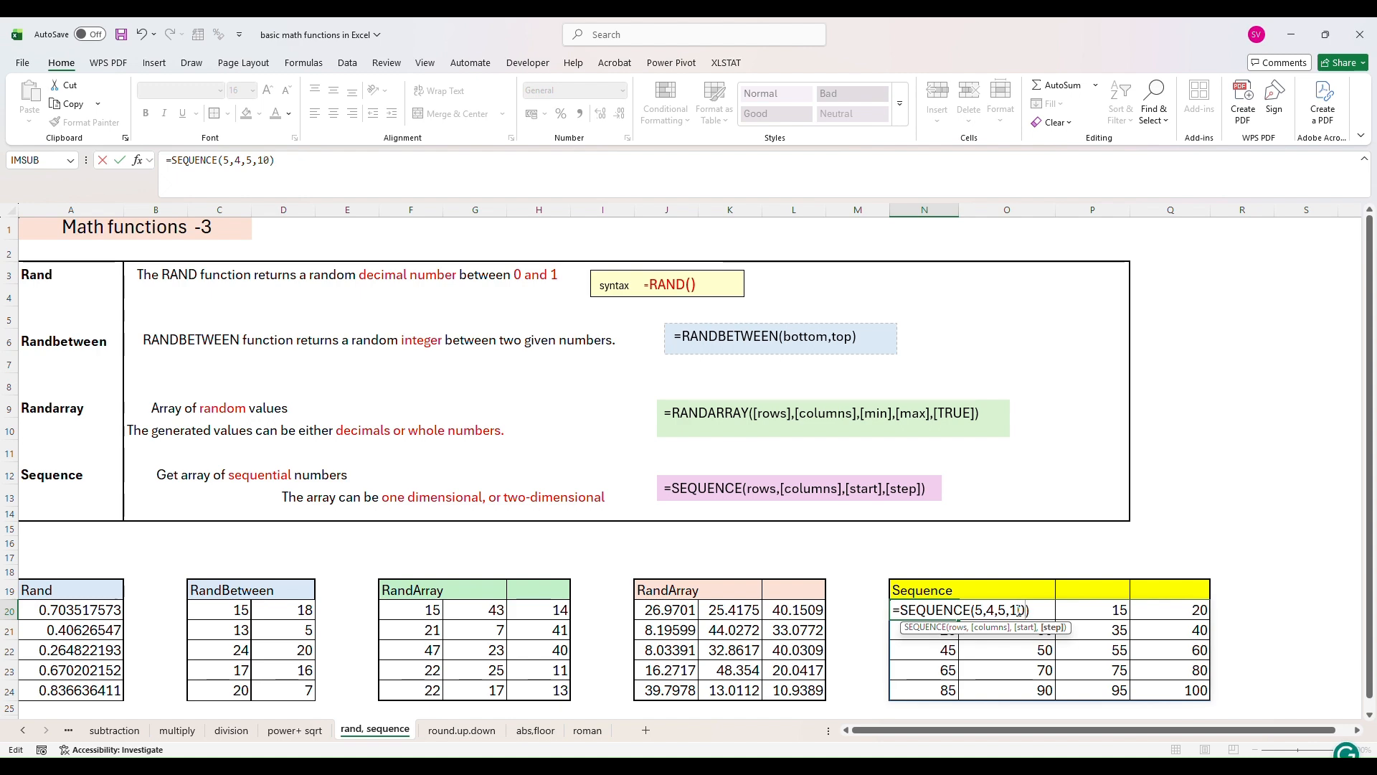
click(1041, 611)
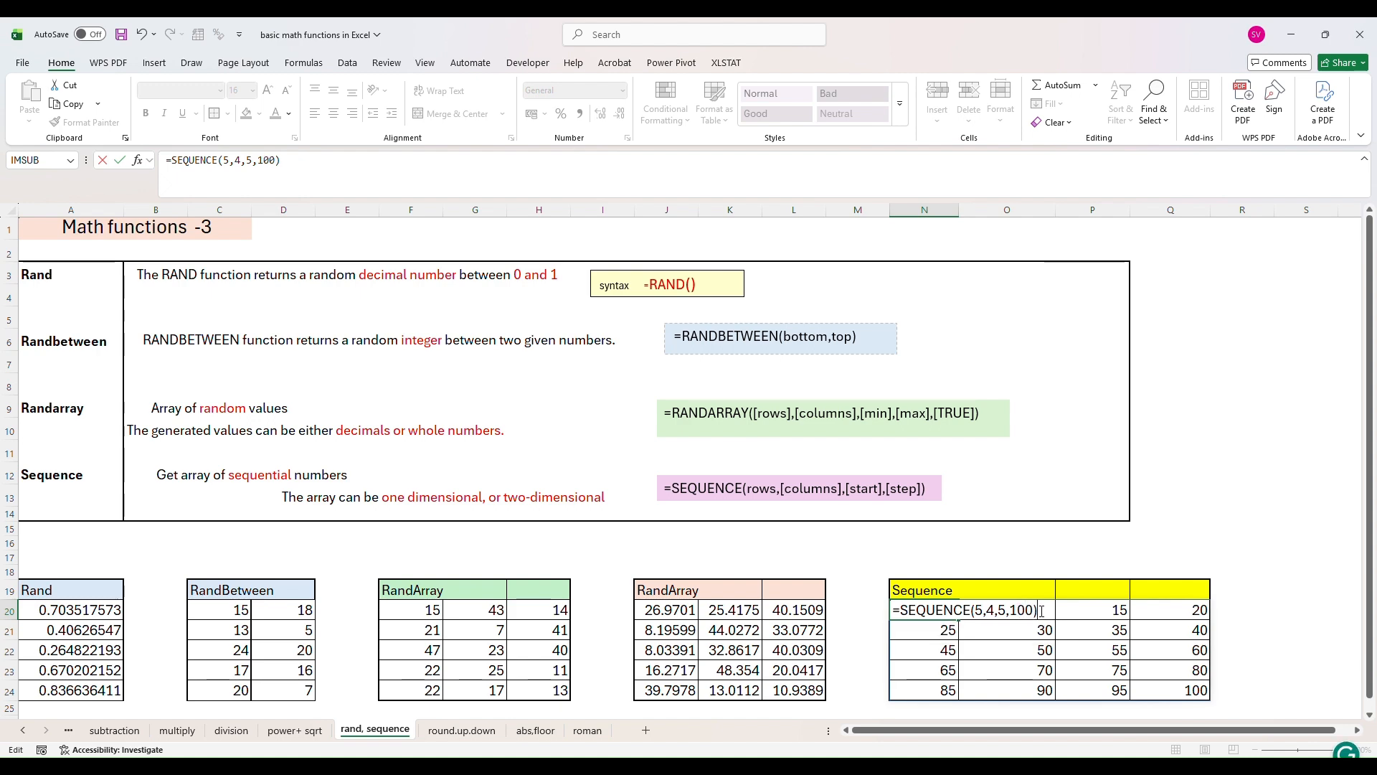
key(Return)
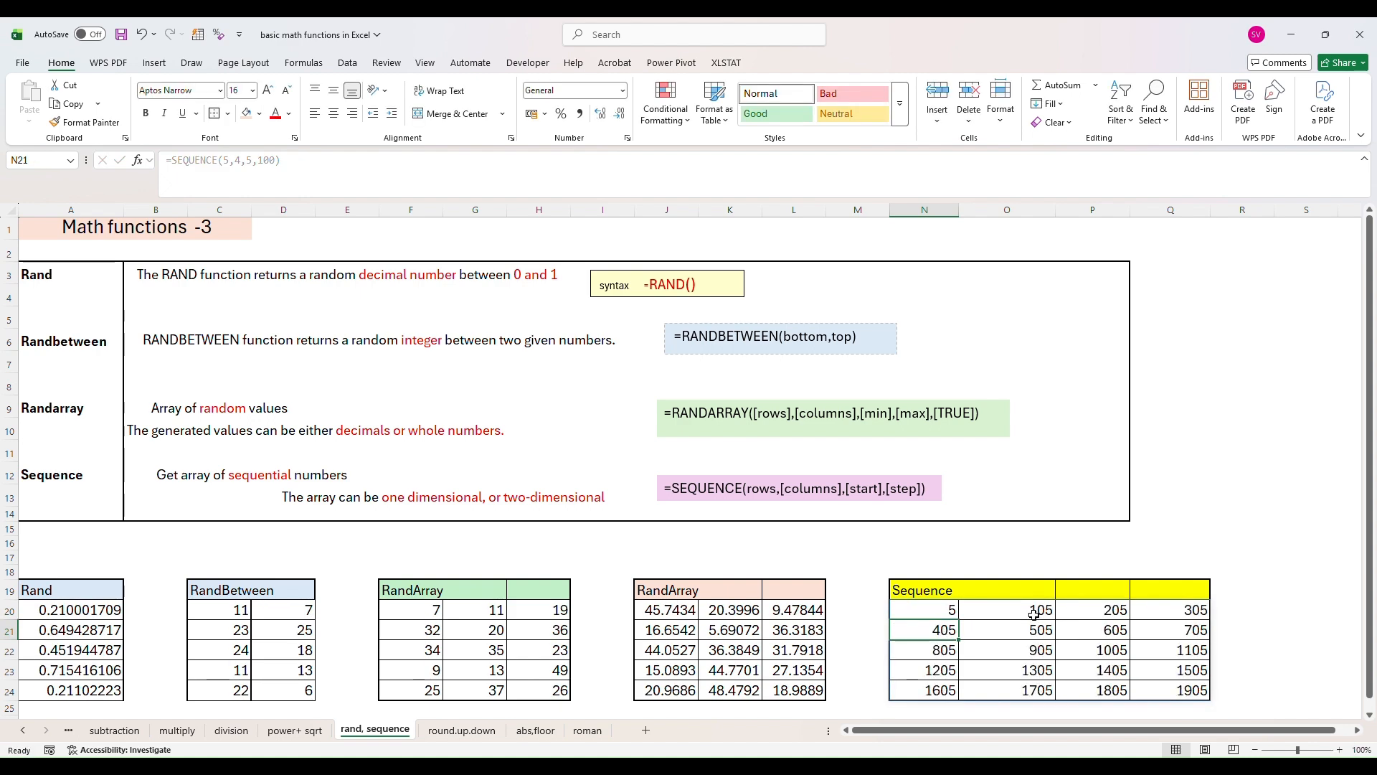
Step: Open the SEQUENCE formula in N20 to review its rows, columns, start and step arguments
double_click(953, 615)
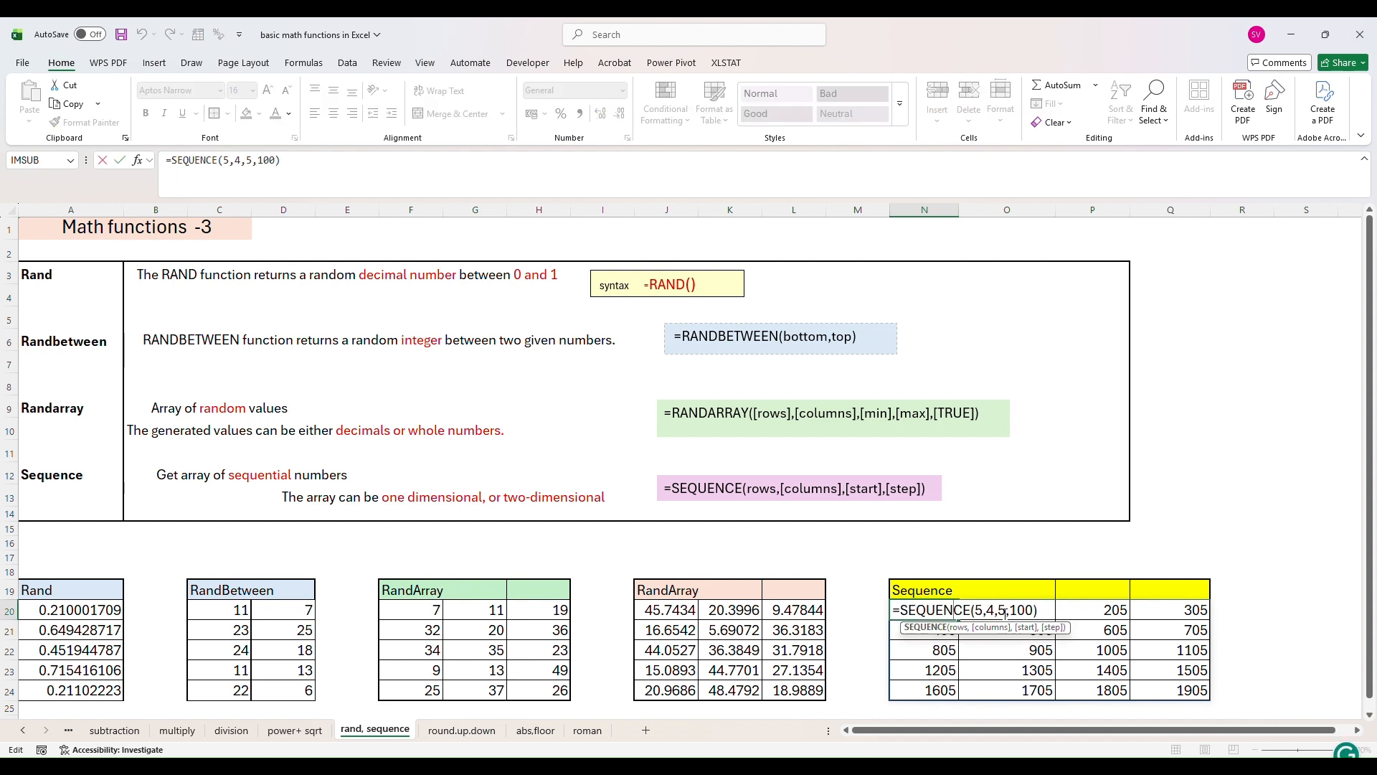
click(1049, 613)
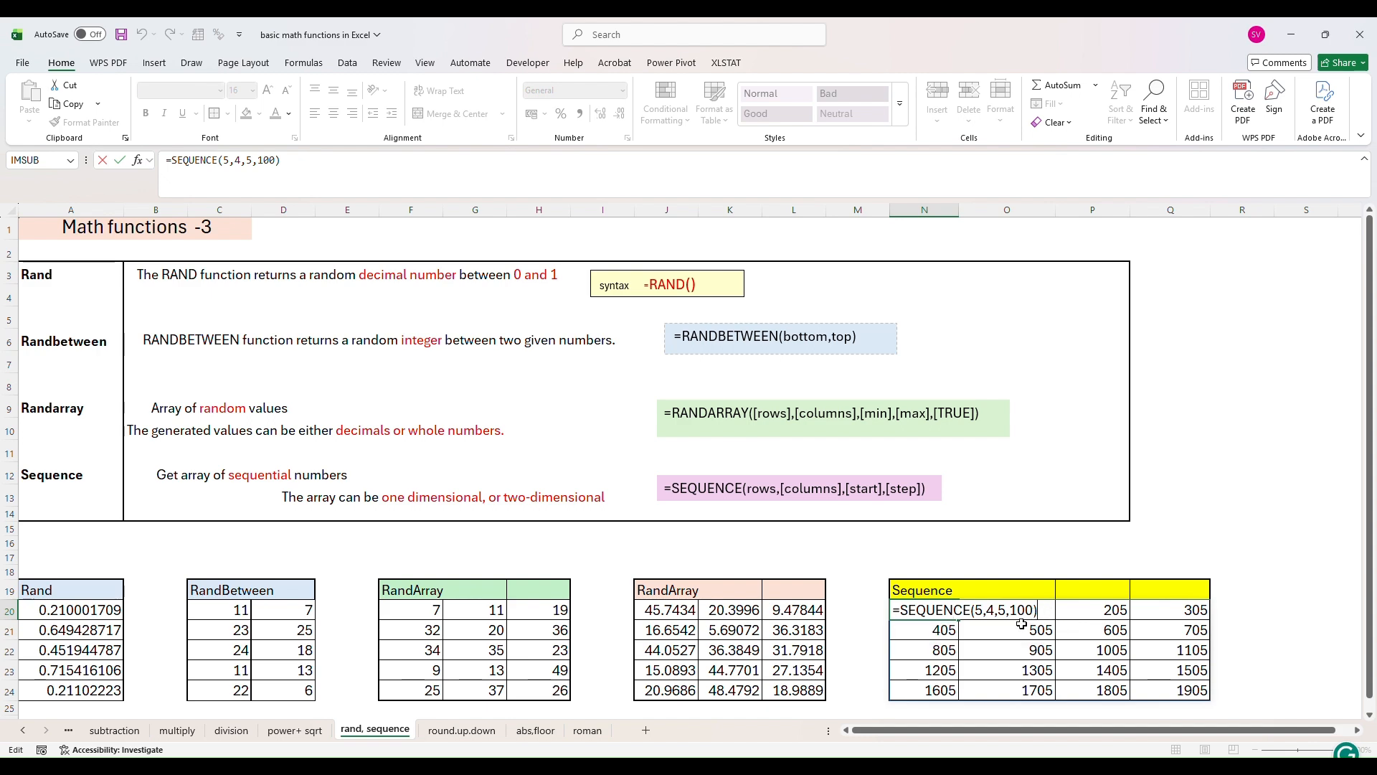
click(997, 666)
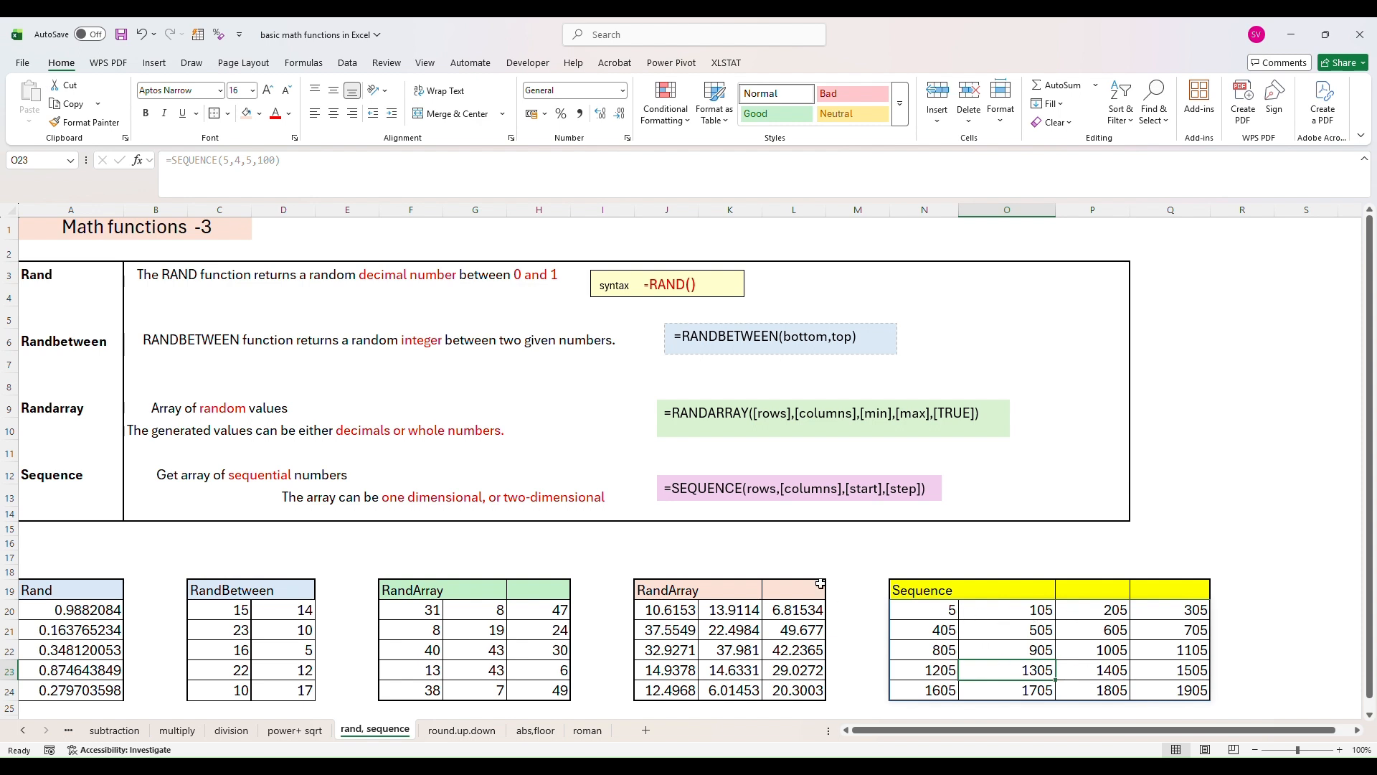
click(909, 619)
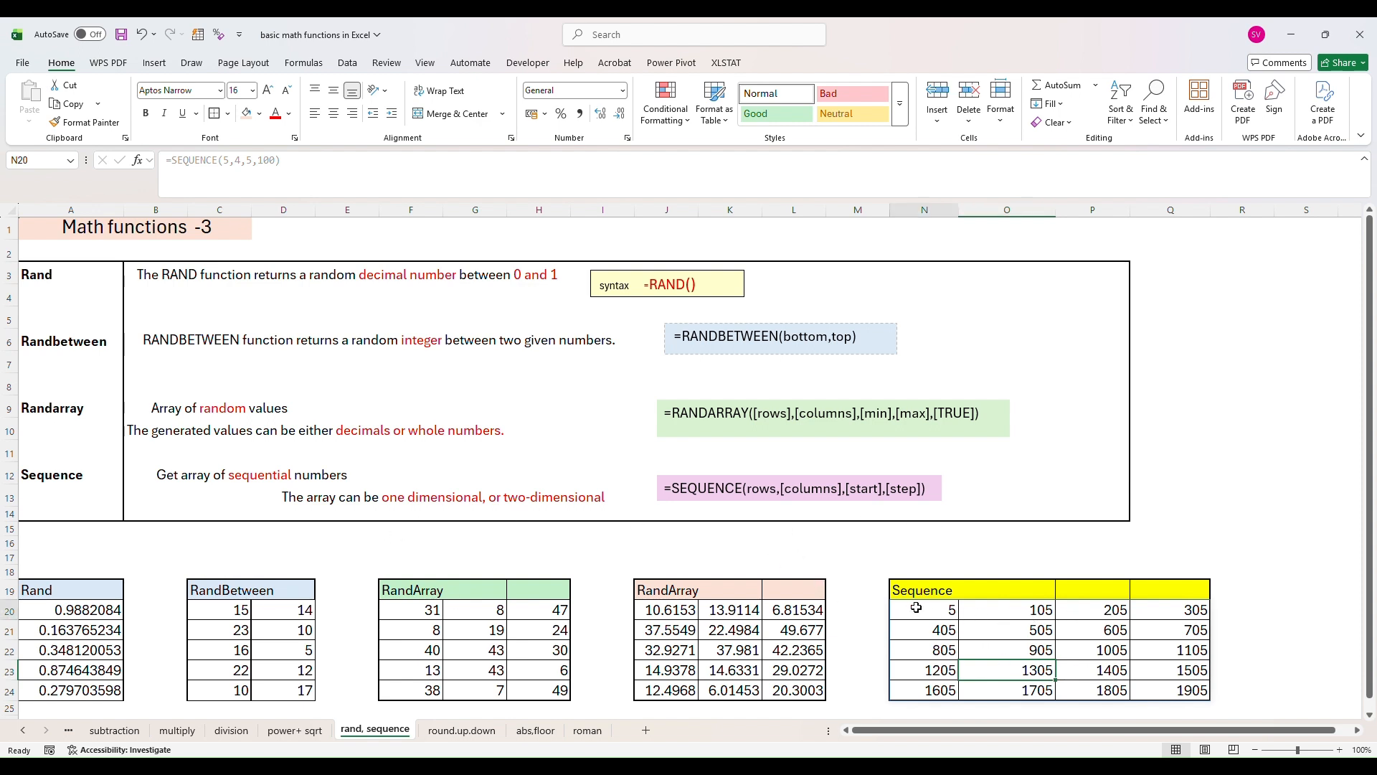
double_click(911, 615)
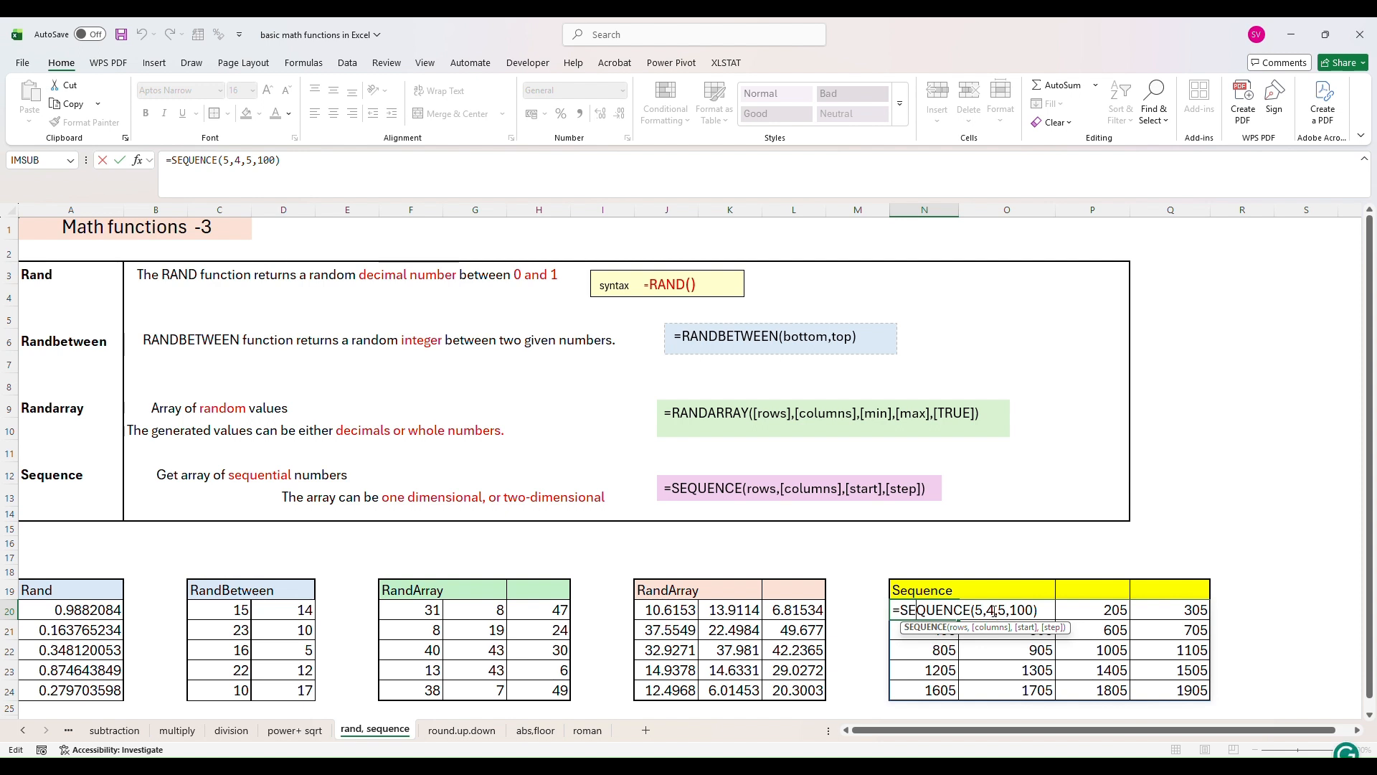